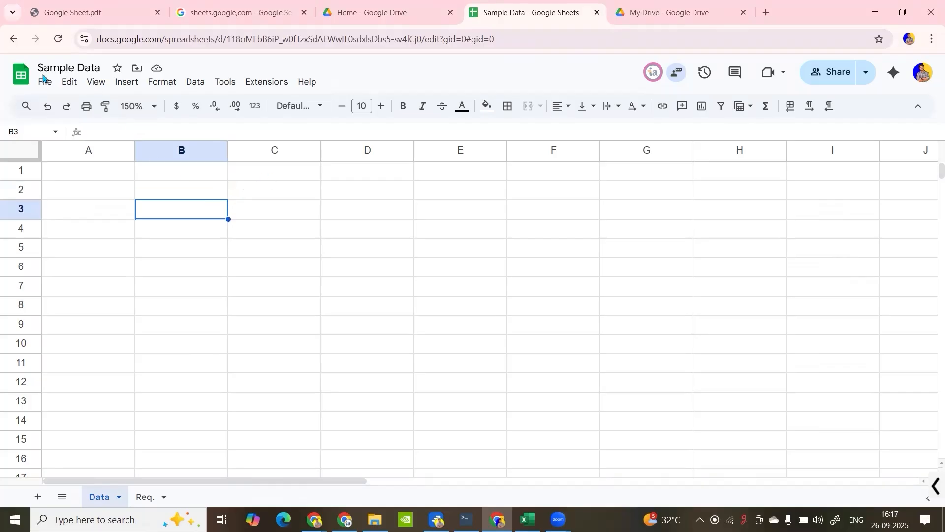
- View the Sheets home page, then return to the Sample Data spreadsheet
{"action": "left_click", "coordinate": [27, 74]}
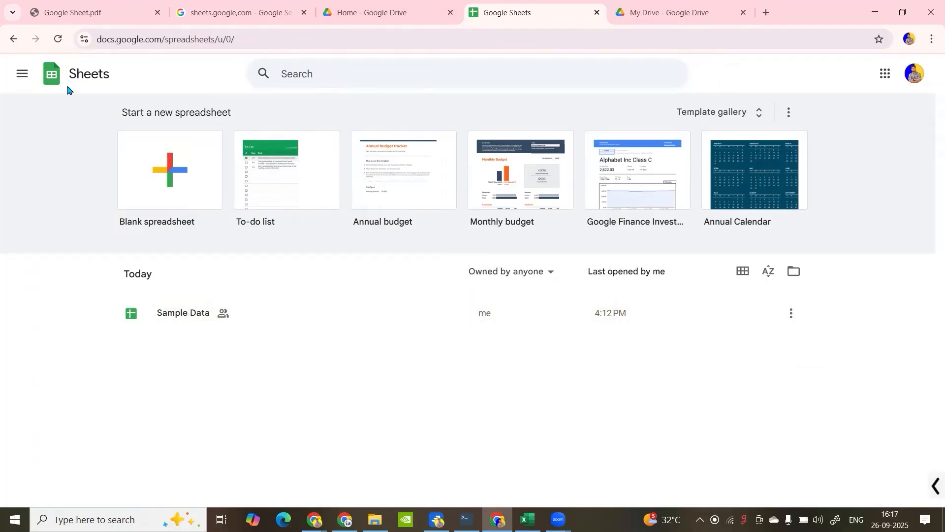
{"action": "left_click", "coordinate": [12, 40]}
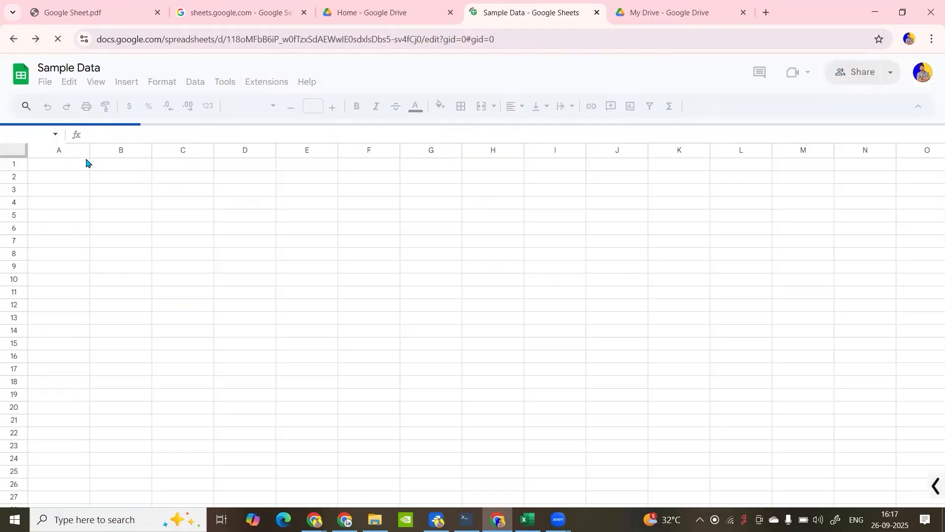
{"action": "left_click", "coordinate": [93, 186]}
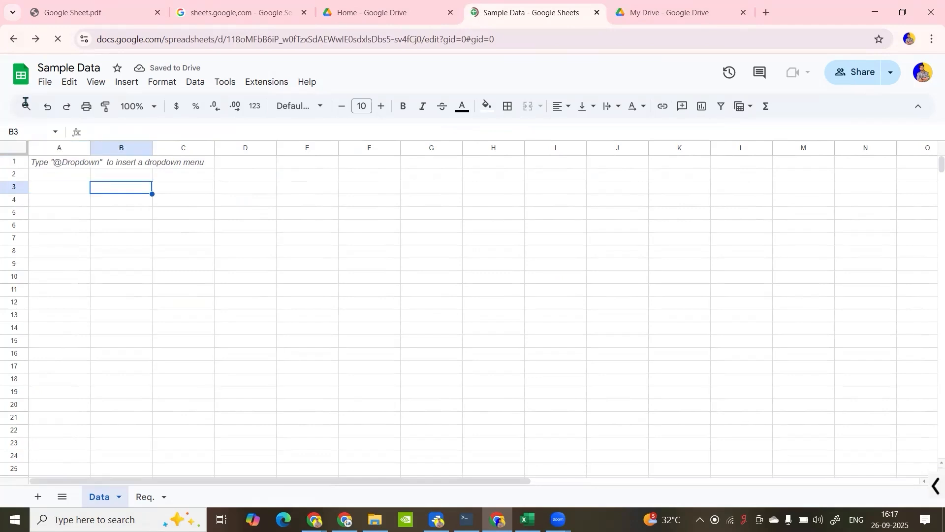
- Create a new blank spreadsheet from within the Sample Data file
{"action": "left_click", "coordinate": [45, 83]}
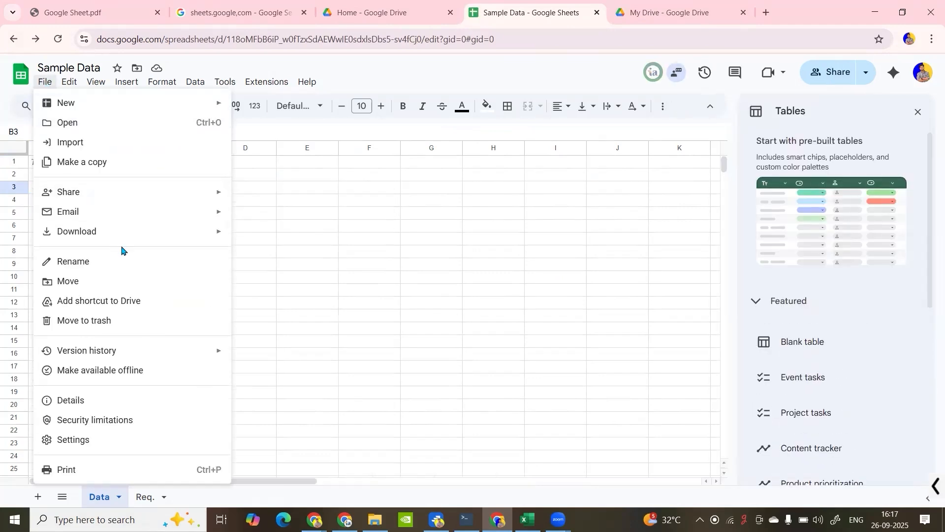
{"action": "mouse_move", "coordinate": [105, 109]}
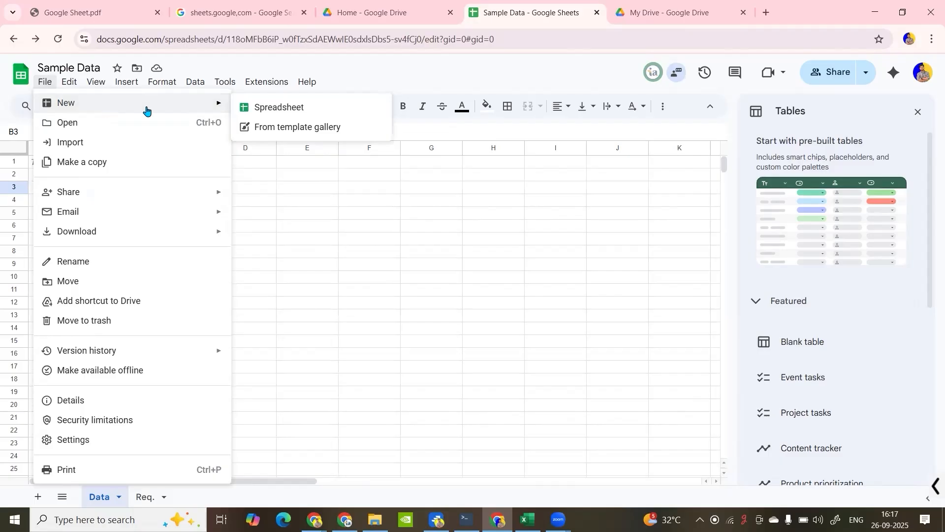
{"action": "left_click", "coordinate": [252, 111]}
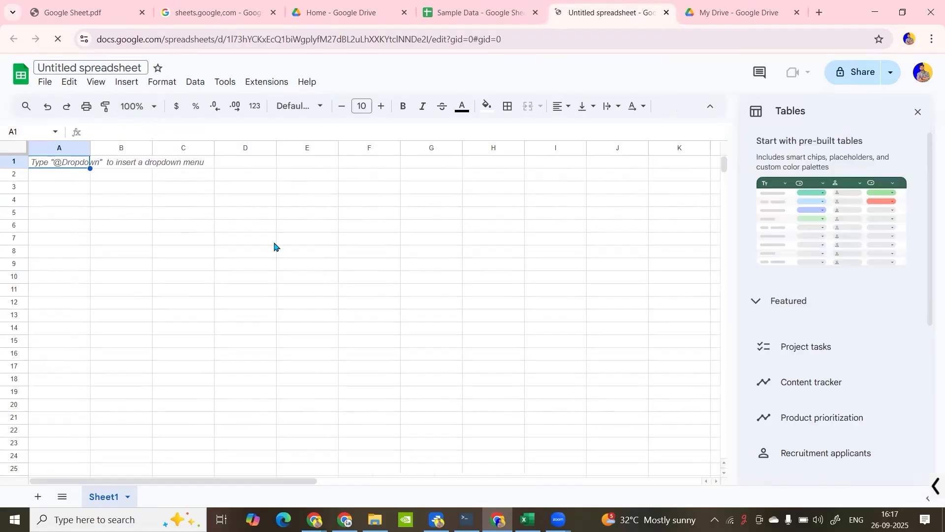
- Look through the Drive home page, the Sheets home page and the Google apps list, ending in Drive
{"action": "left_click", "coordinate": [351, 7]}
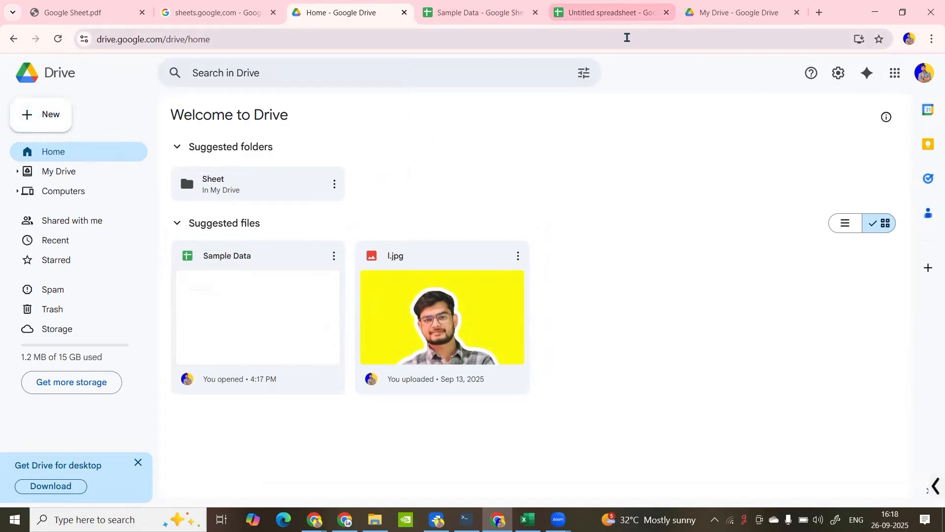
{"action": "left_click", "coordinate": [517, 3]}
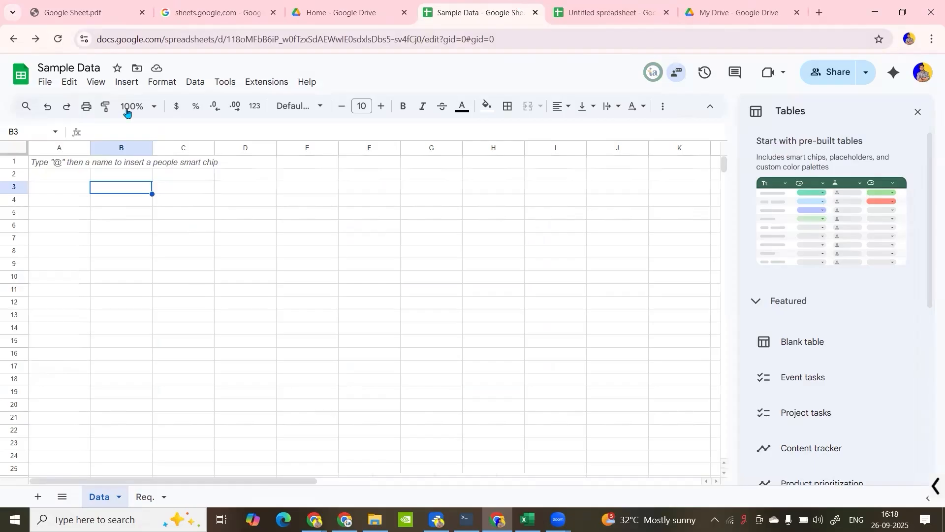
{"action": "left_click", "coordinate": [21, 77]}
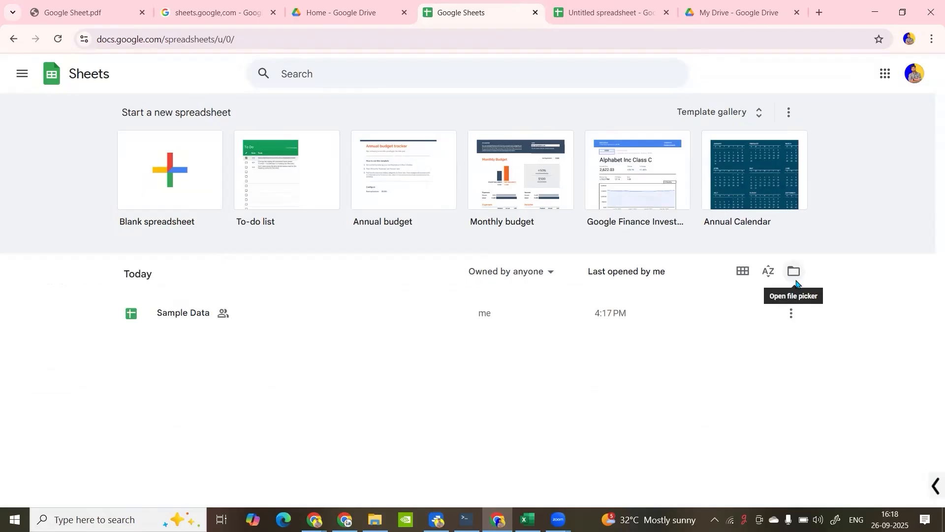
{"action": "left_click", "coordinate": [360, 11]}
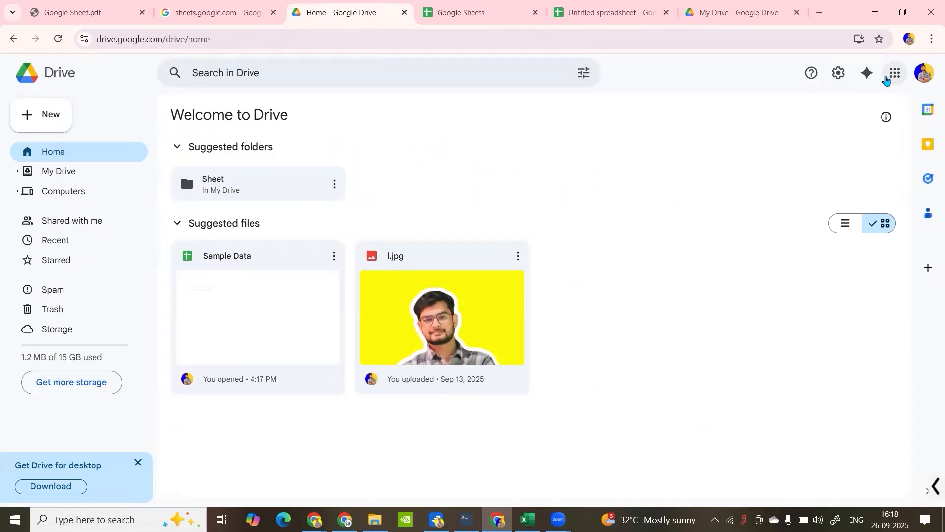
{"action": "left_click", "coordinate": [894, 73]}
{"action": "left_click", "coordinate": [618, 177]}
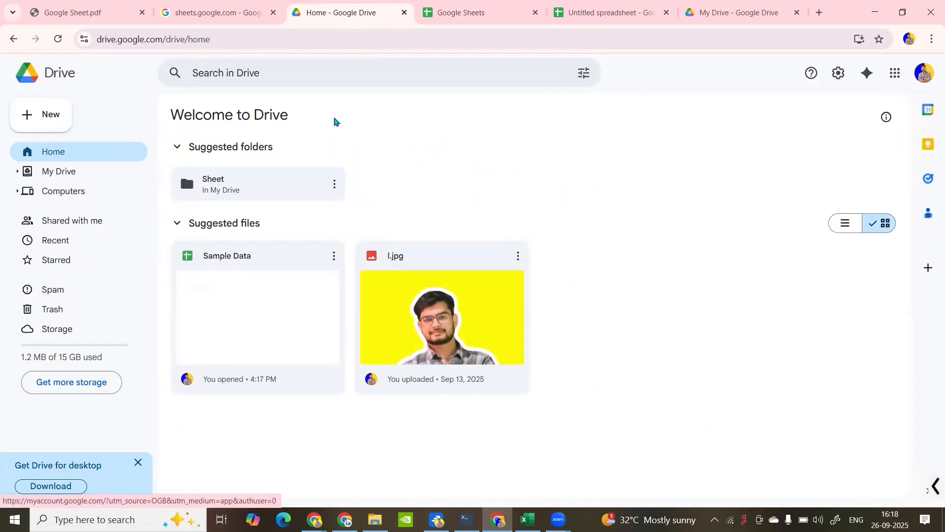
- Upload the file Retail_Sales_Data.xlsx from the Downloads folder to Google Drive
{"action": "left_click", "coordinate": [50, 124]}
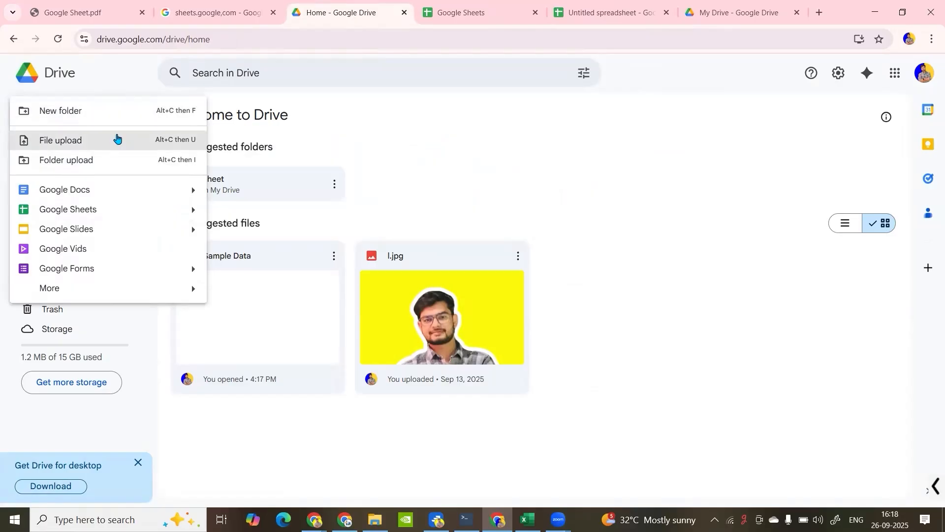
{"action": "left_click", "coordinate": [99, 141]}
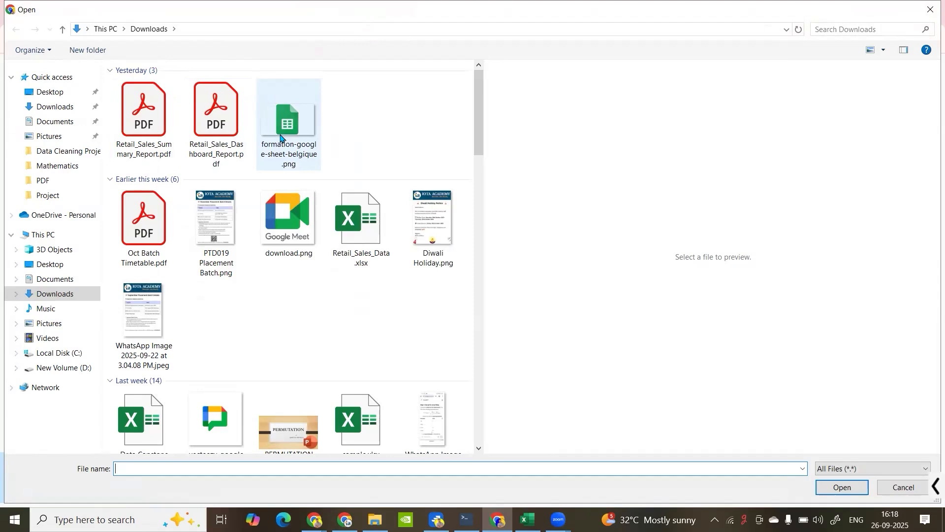
{"action": "left_click", "coordinate": [339, 220]}
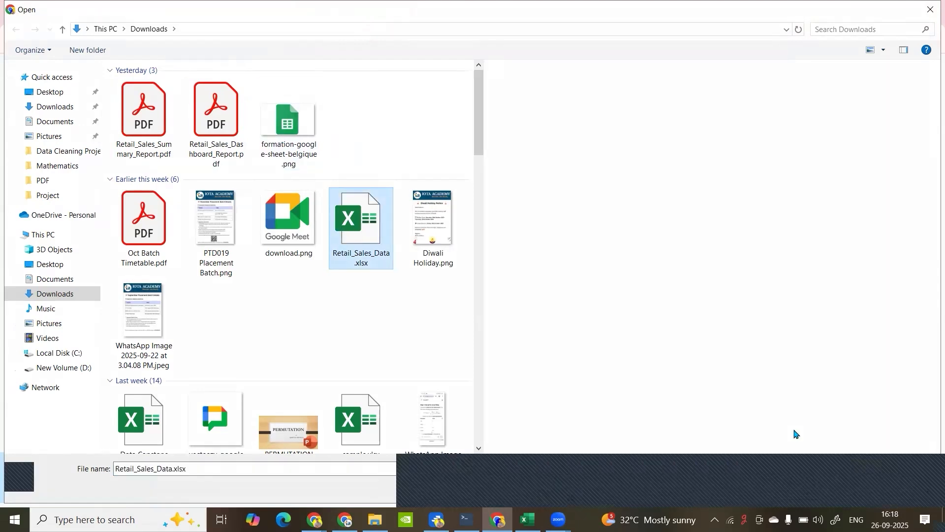
{"action": "key", "text": "Return"}
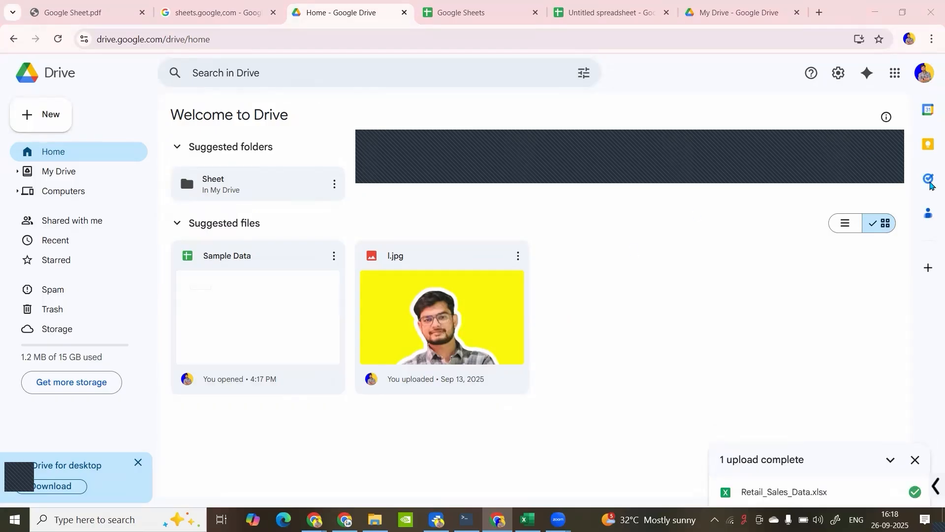
- Refresh Drive, open the uploaded Retail_Sales_Data.xlsx and dismiss the Office editing welcome message
{"action": "left_click", "coordinate": [58, 40]}
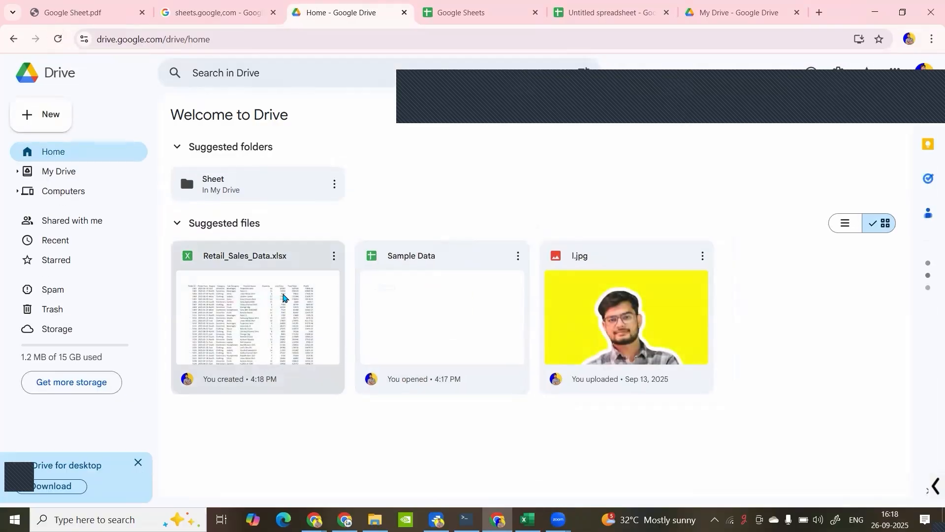
{"action": "double_click", "coordinate": [248, 282]}
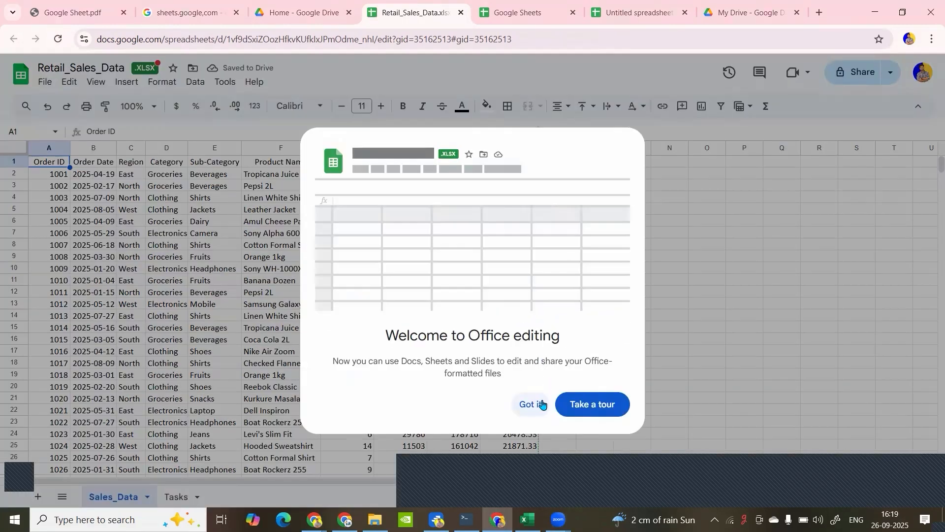
{"action": "left_click", "coordinate": [542, 404]}
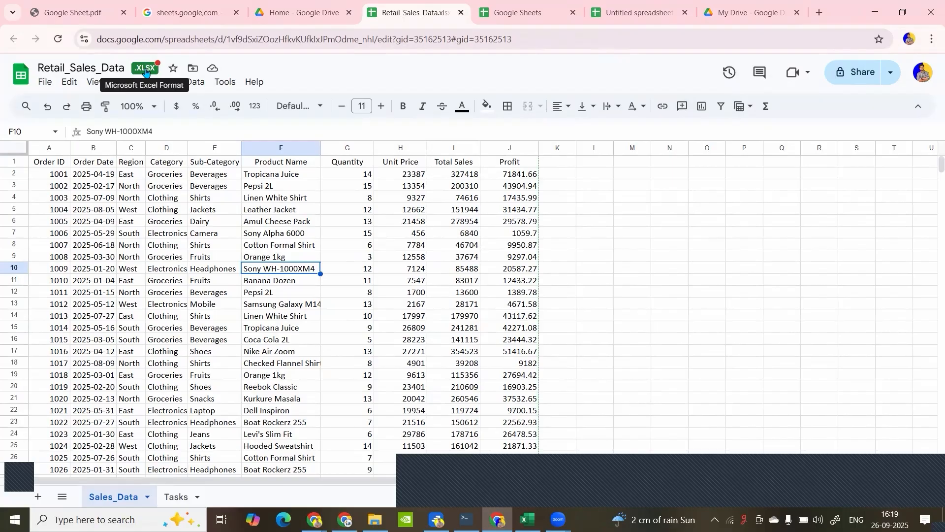
- Copy the whole data range A1:J101 from Sales_Data into the Data sheet of Sample Data, starting at cell A1
{"action": "left_click", "coordinate": [202, 244]}
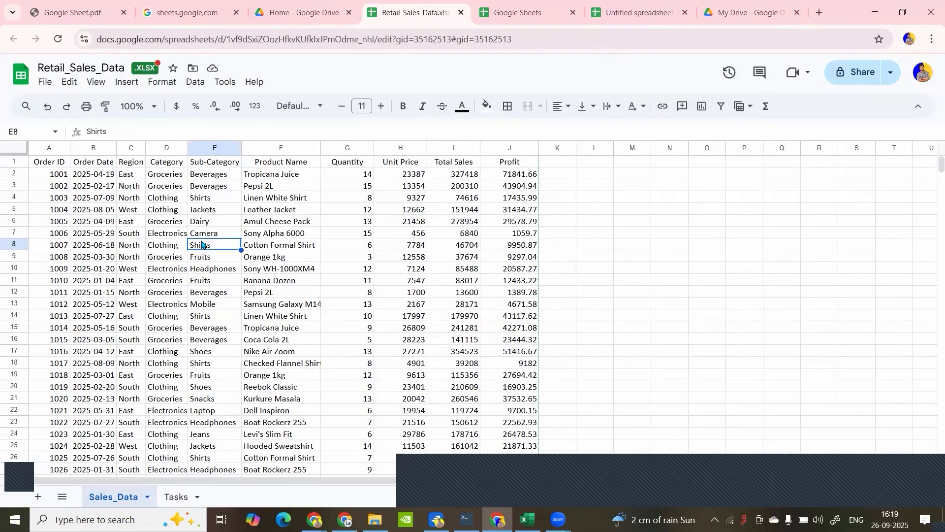
{"action": "key", "text": "ctrl+a"}
{"action": "key", "text": "ctrl+c"}
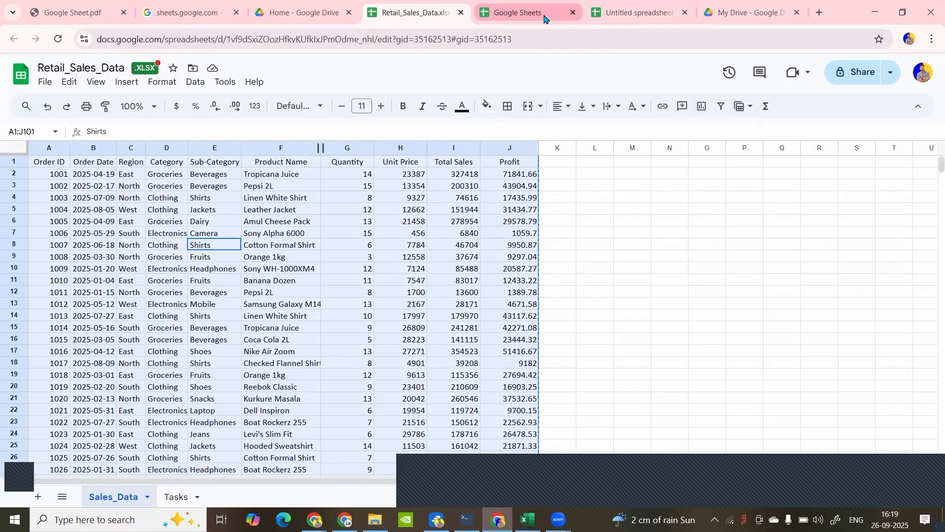
{"action": "left_click", "coordinate": [325, 12]}
{"action": "double_click", "coordinate": [436, 317]}
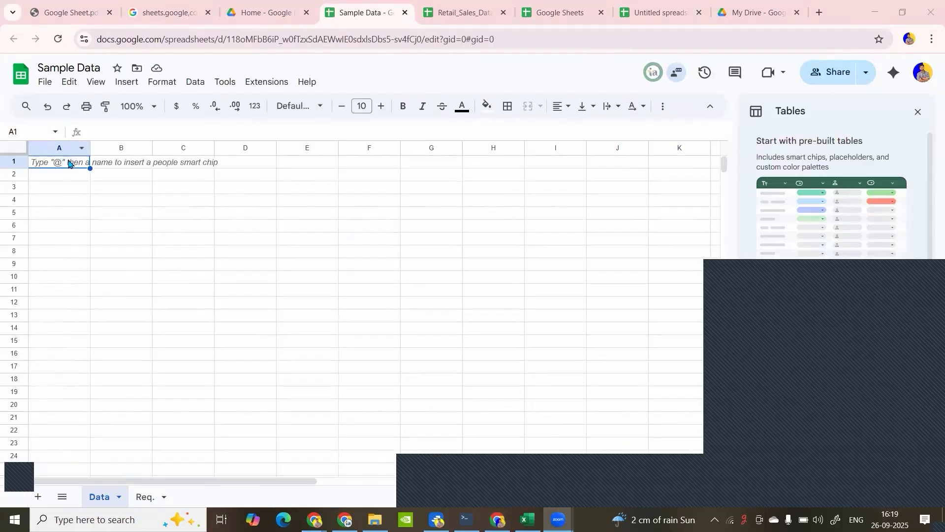
{"action": "left_click", "coordinate": [69, 165]}
{"action": "key", "text": "ctrl+v"}
{"action": "left_click", "coordinate": [118, 204]}
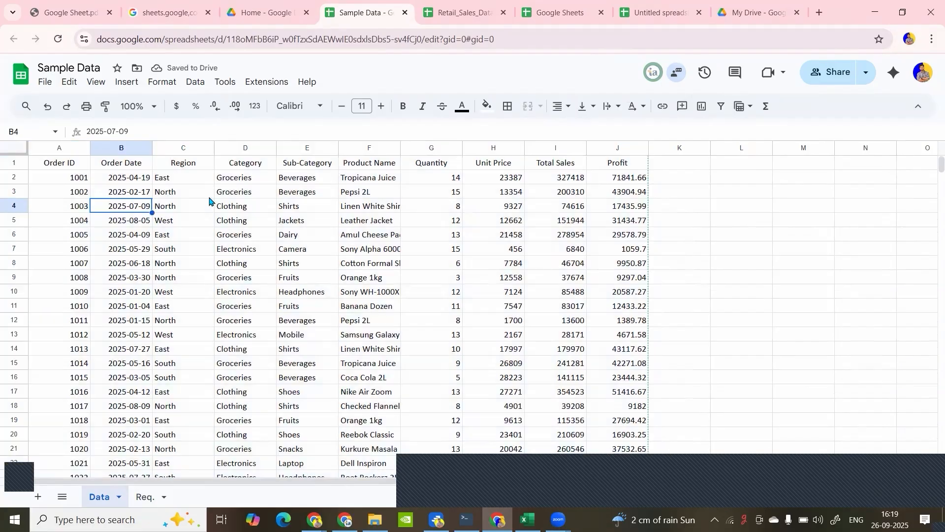
{"action": "left_click", "coordinate": [203, 209]}
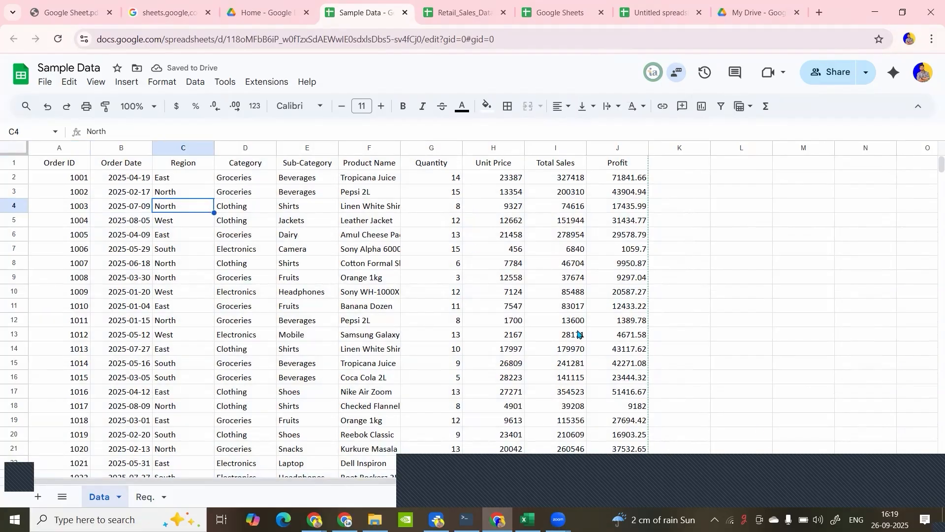
- Dismiss the suggestions to convert the pasted data to a table and to dropdown chips
{"action": "left_click", "coordinate": [908, 482]}
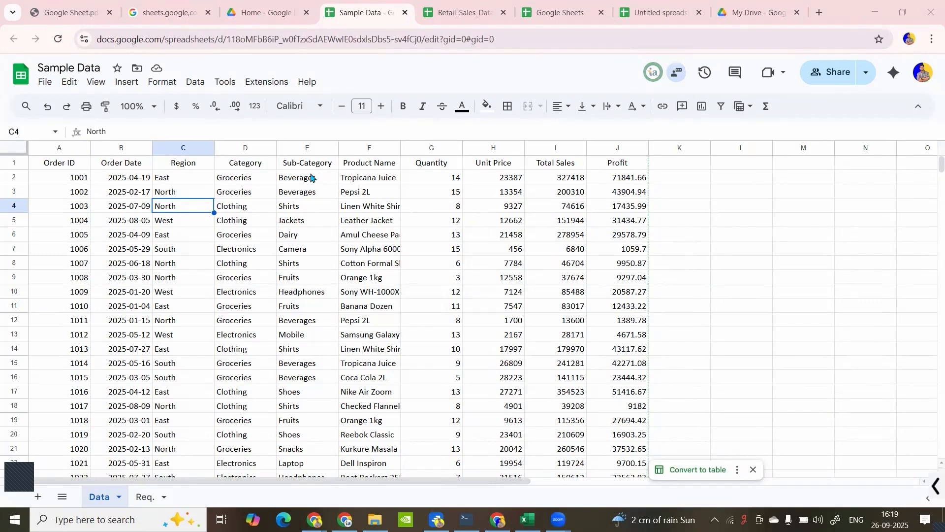
{"action": "scroll", "coordinate": [274, 208], "scroll_direction": "down", "scroll_amount": 4}
{"action": "scroll", "coordinate": [275, 207], "scroll_direction": "up", "scroll_amount": 4}
{"action": "left_click", "coordinate": [318, 241]}
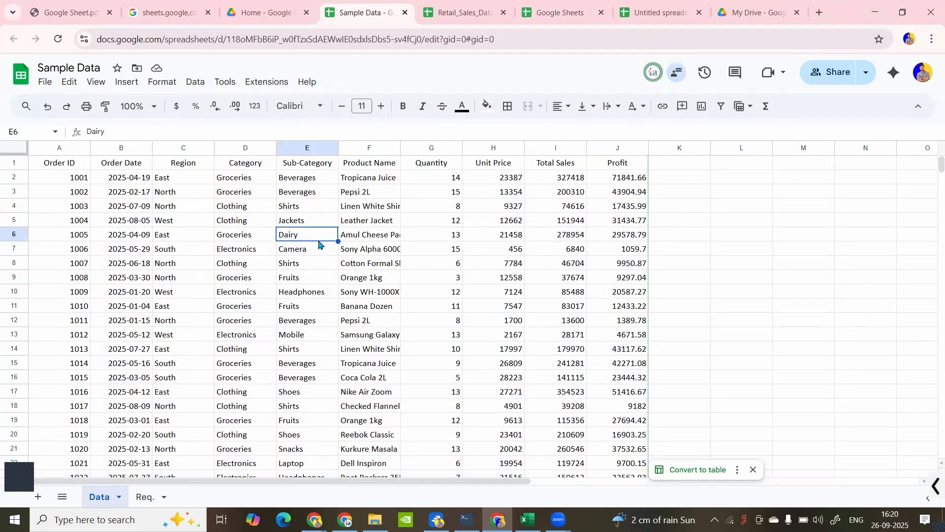
{"action": "left_click", "coordinate": [752, 471]}
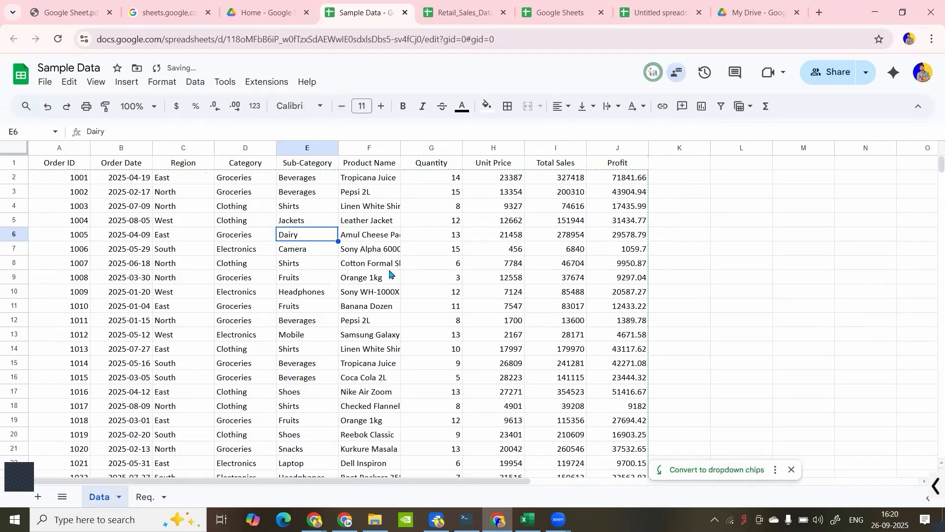
{"action": "left_click", "coordinate": [791, 469]}
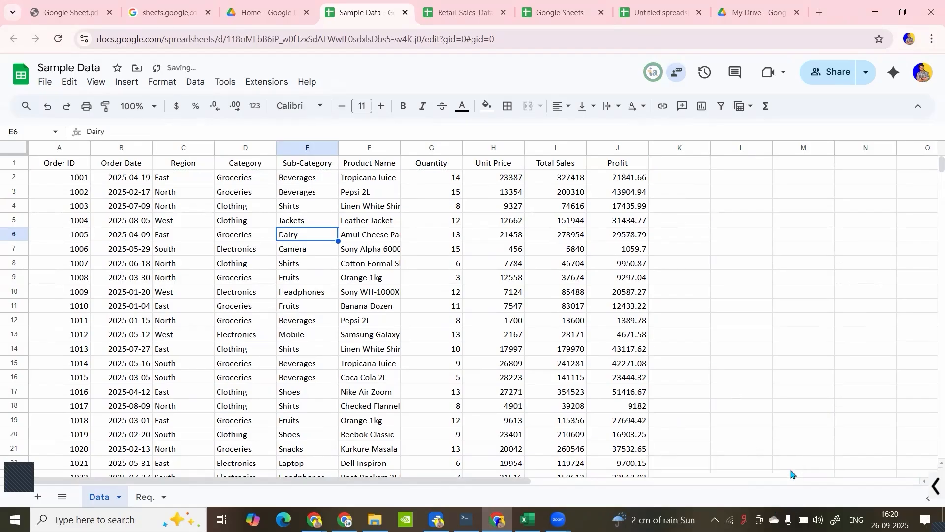
- Examine the extent of the pasted sales data, checking its header row, last row and last column
{"action": "left_click", "coordinate": [261, 291]}
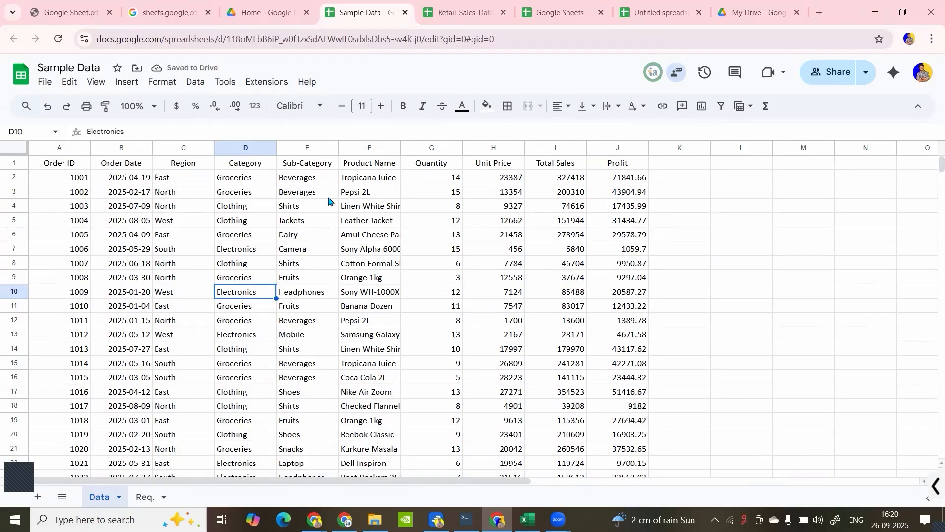
{"action": "left_click", "coordinate": [82, 167]}
{"action": "scroll", "coordinate": [128, 179], "scroll_direction": "down", "scroll_amount": 15}
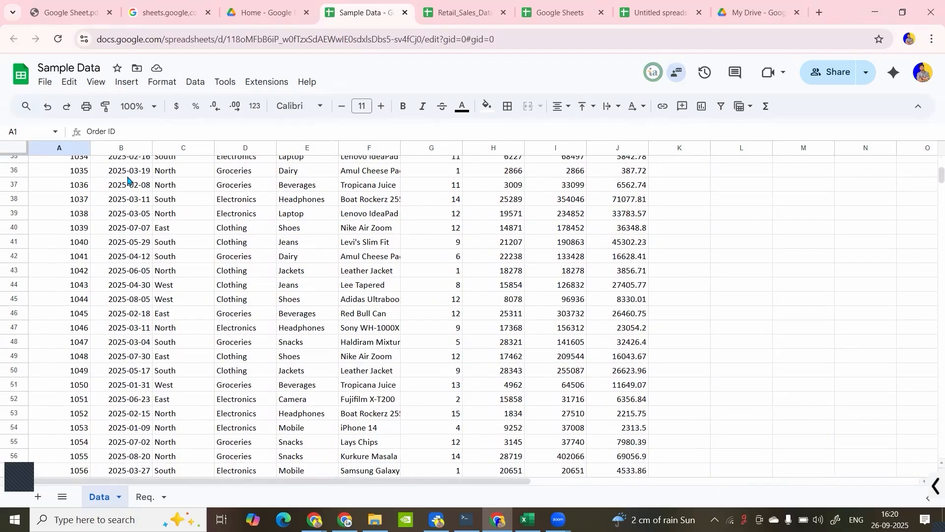
{"action": "scroll", "coordinate": [128, 180], "scroll_direction": "up", "scroll_amount": 15}
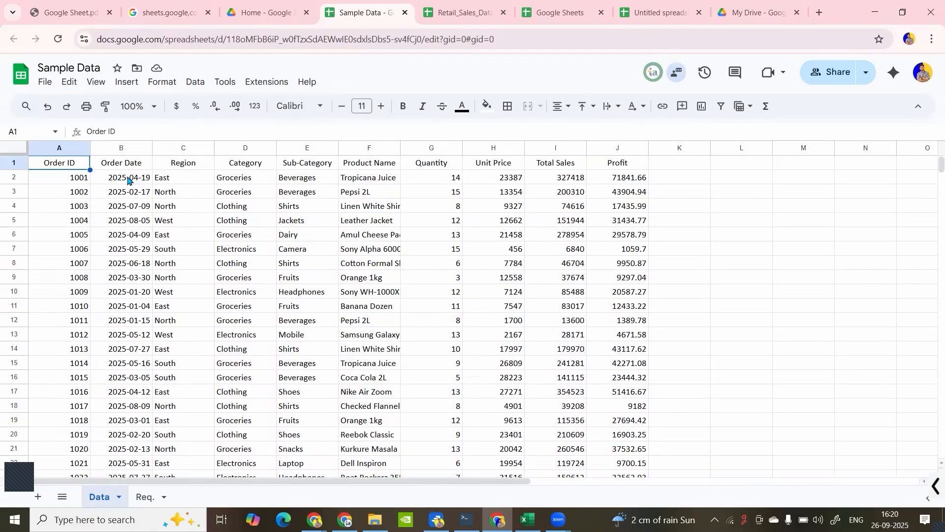
{"action": "left_click", "coordinate": [122, 166]}
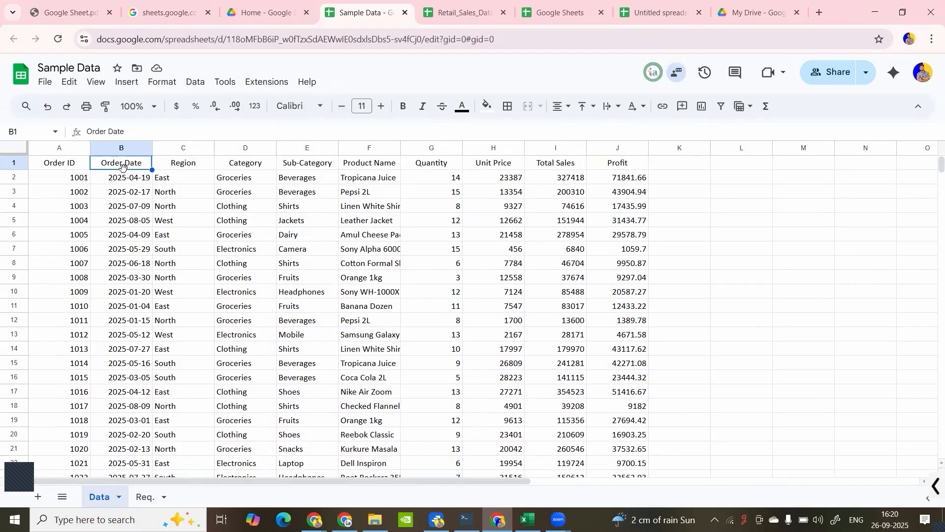
{"action": "key", "text": "ctrl+Down"}
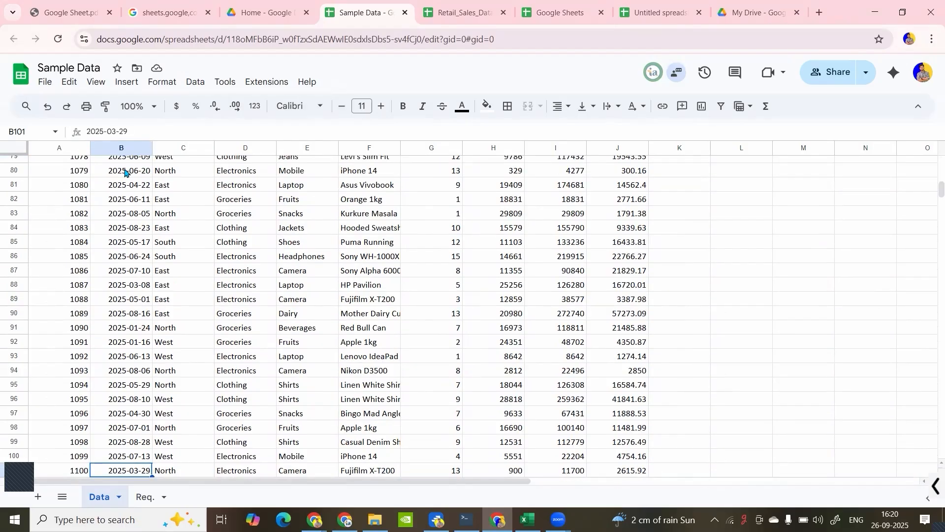
{"action": "scroll", "coordinate": [123, 250], "scroll_direction": "down", "scroll_amount": 6}
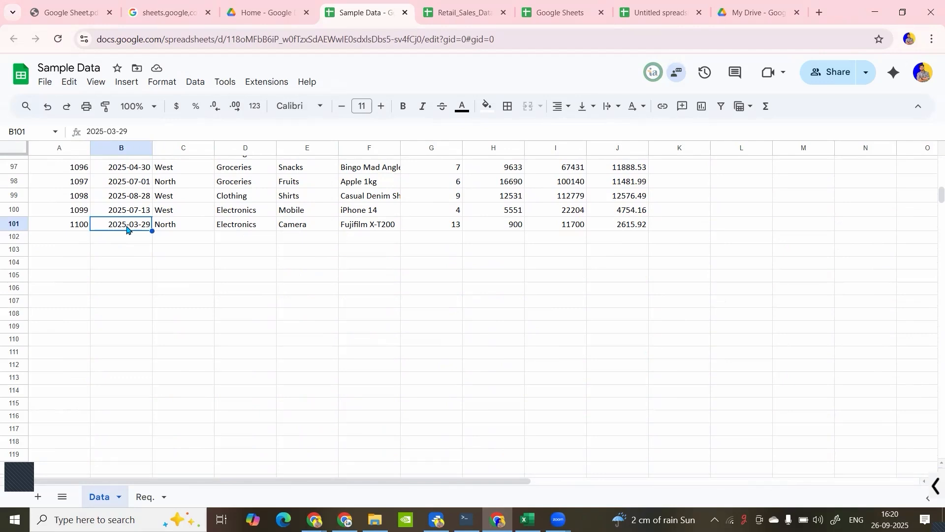
{"action": "key", "text": "ctrl+Up"}
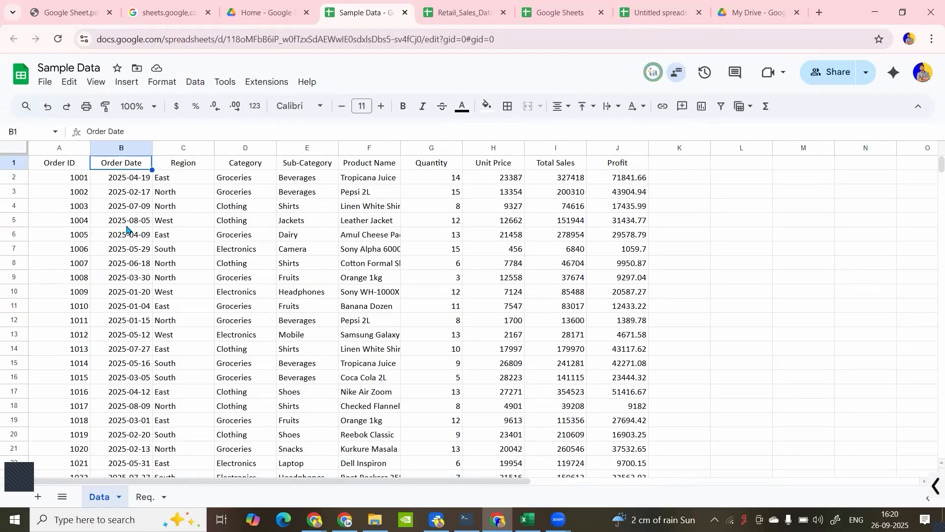
{"action": "key", "text": "ctrl+Right"}
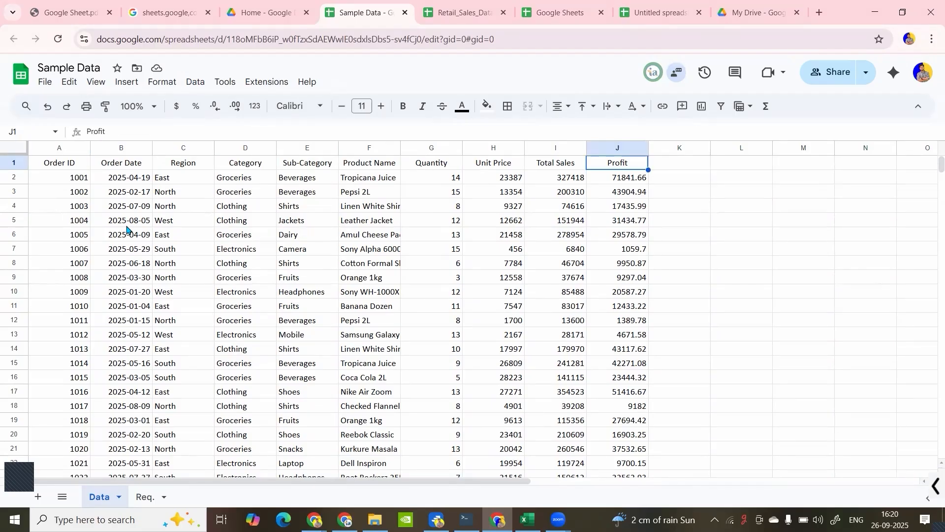
- Jump from A1 to the sheet's last row in empty column L, and back up column H to its header H1
{"action": "key", "text": "ctrl+Left"}
{"action": "left_click", "coordinate": [158, 199]}
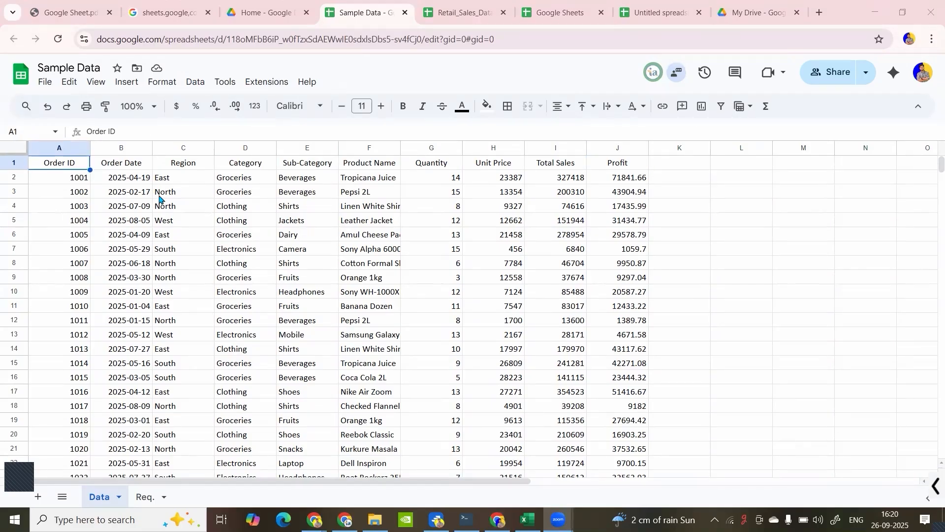
{"action": "left_click", "coordinate": [159, 195]}
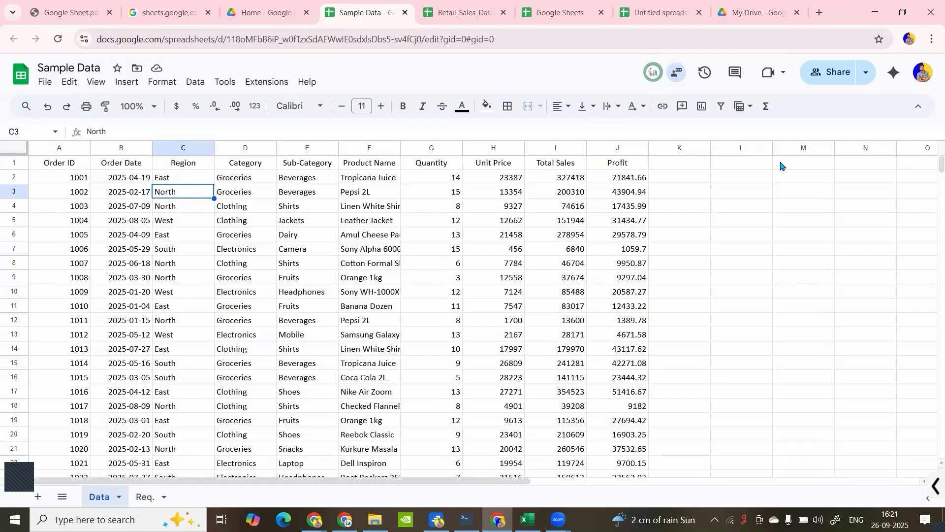
{"action": "left_click", "coordinate": [751, 168]}
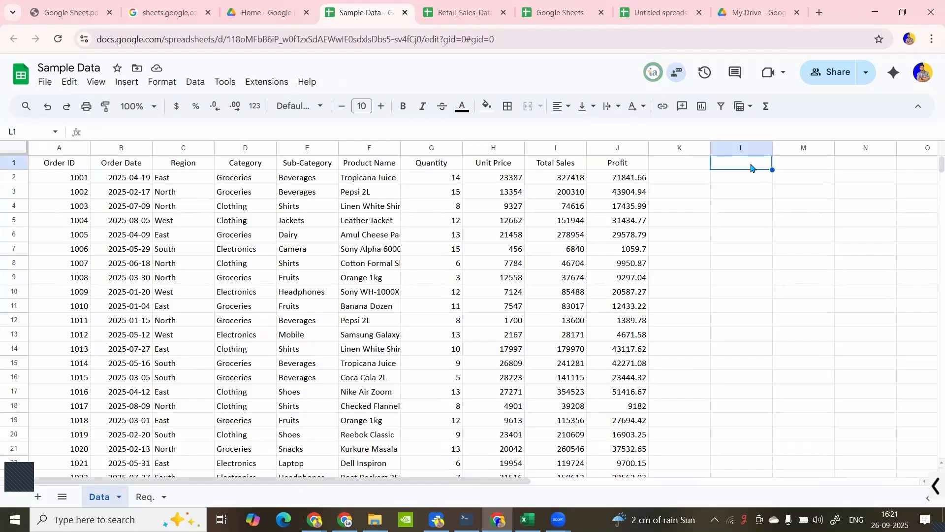
{"action": "key", "text": "ctrl+Down"}
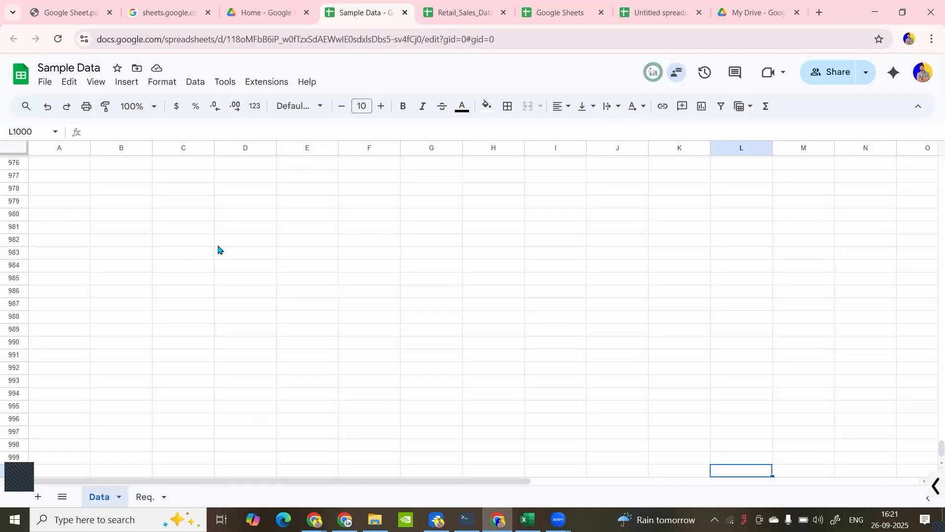
{"action": "left_click", "coordinate": [468, 364]}
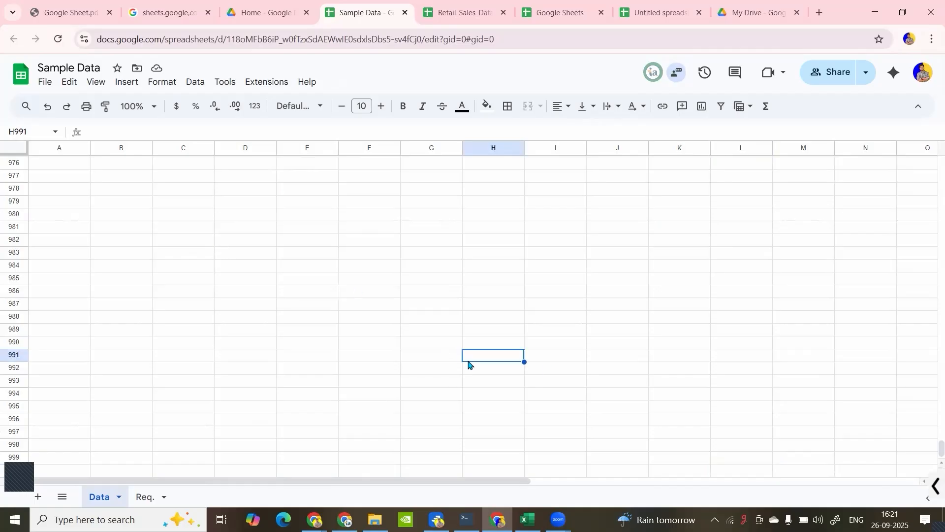
{"action": "key", "text": "ctrl+Up"}
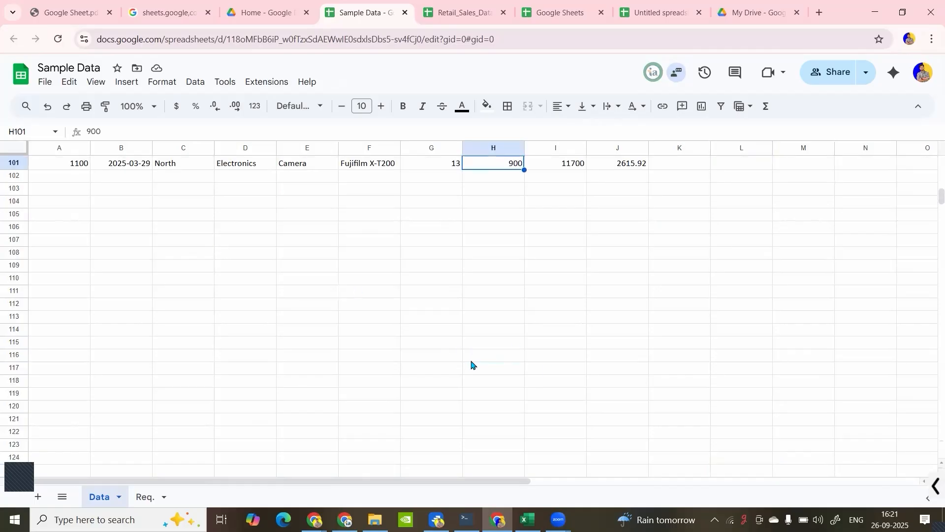
{"action": "key", "text": "ctrl+Up"}
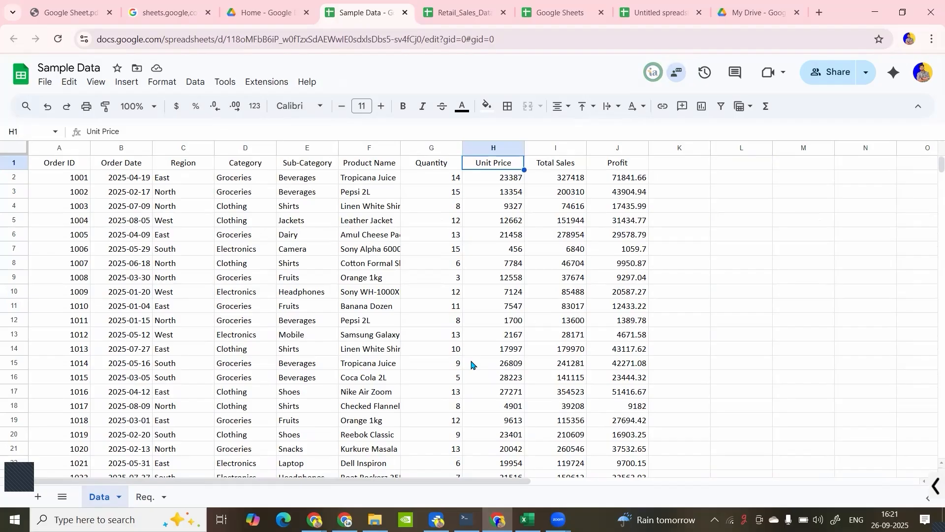
{"action": "left_click", "coordinate": [521, 240]}
{"action": "left_click", "coordinate": [491, 175]}
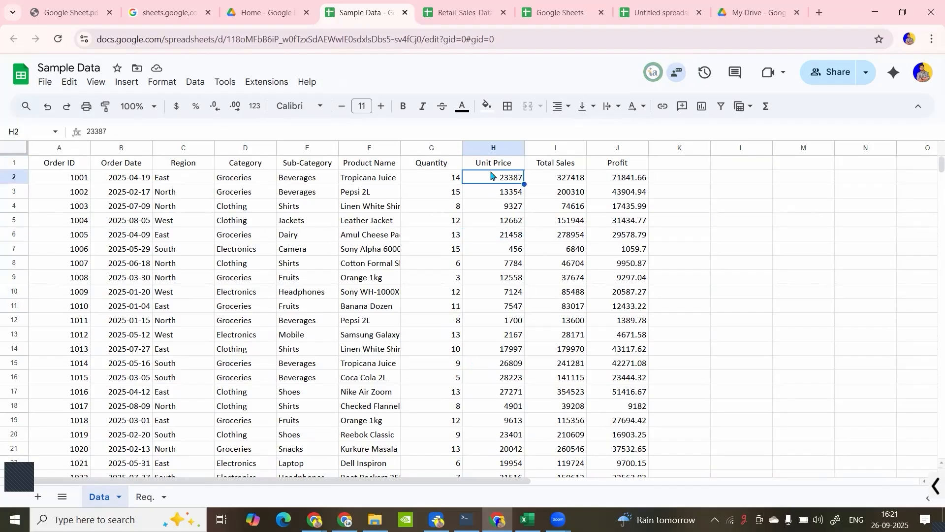
{"action": "left_click", "coordinate": [696, 166]}
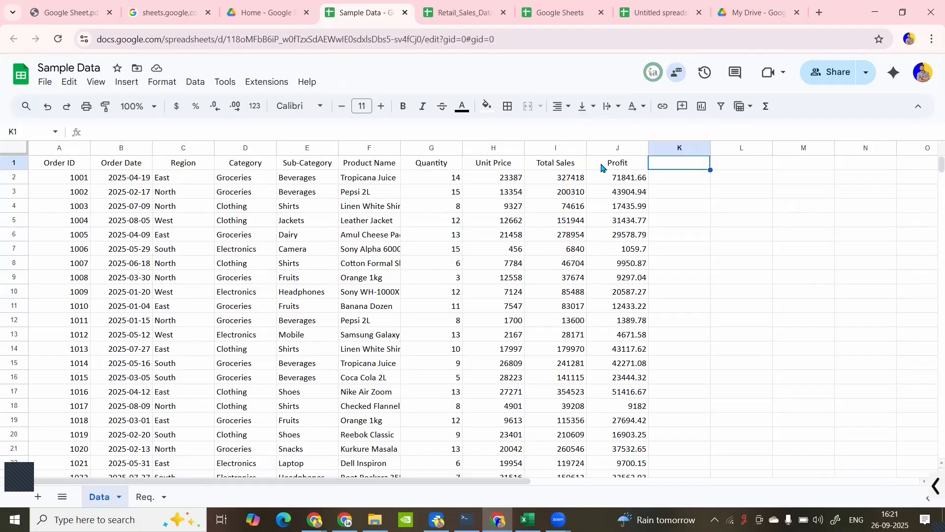
{"action": "left_click", "coordinate": [245, 167]}
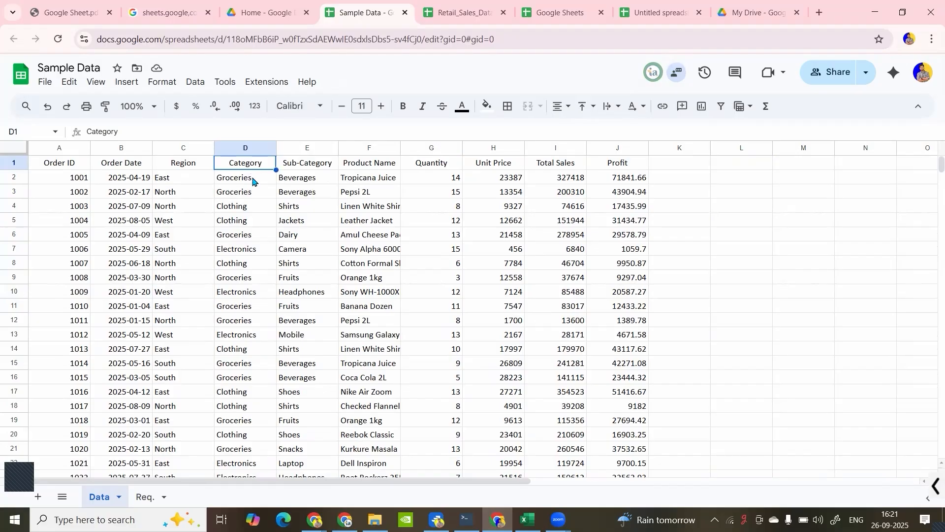
{"action": "left_click", "coordinate": [166, 181]}
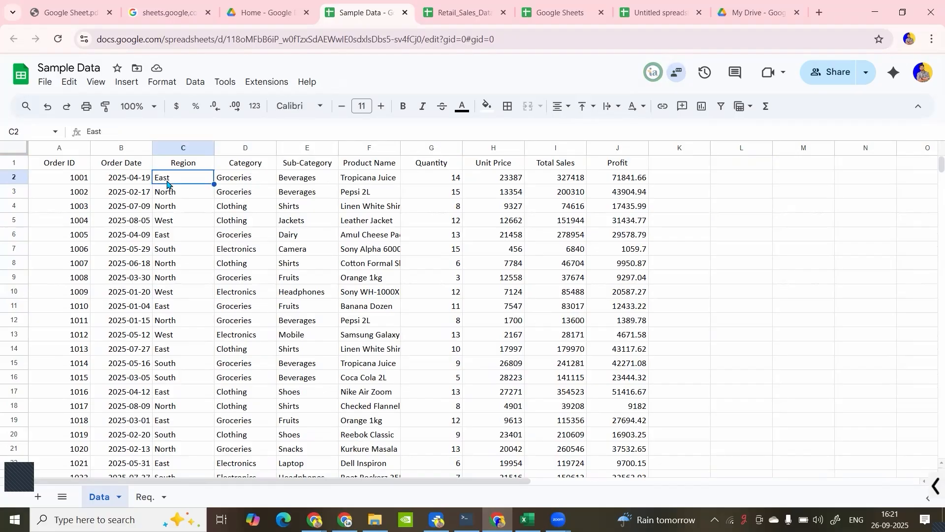
- Select the block D3:G11, extending it cell by cell from D3 downward and across
{"action": "left_click", "coordinate": [227, 198]}
{"action": "left_click_drag", "start_coordinate": [240, 197], "coordinate": [370, 349]}
{"action": "left_click", "coordinate": [245, 195]}
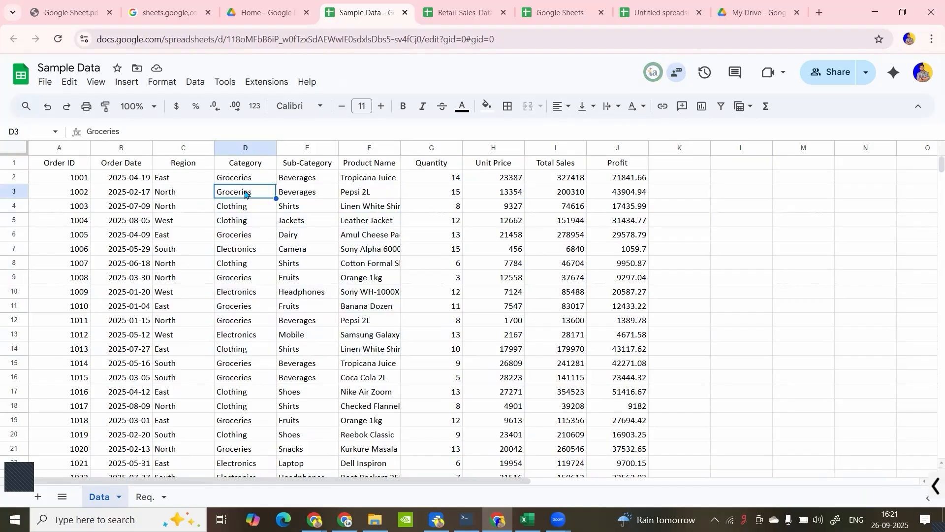
{"action": "key", "text": "shift+Down"}
{"action": "key", "text": "shift+Down"}
{"action": "key", "text": "shift+Down"}
{"action": "key", "text": "shift+Down"}
{"action": "key", "text": "shift+Down"}
{"action": "key", "text": "shift+Down"}
{"action": "key", "text": "shift+Down"}
{"action": "key", "text": "shift+Down"}
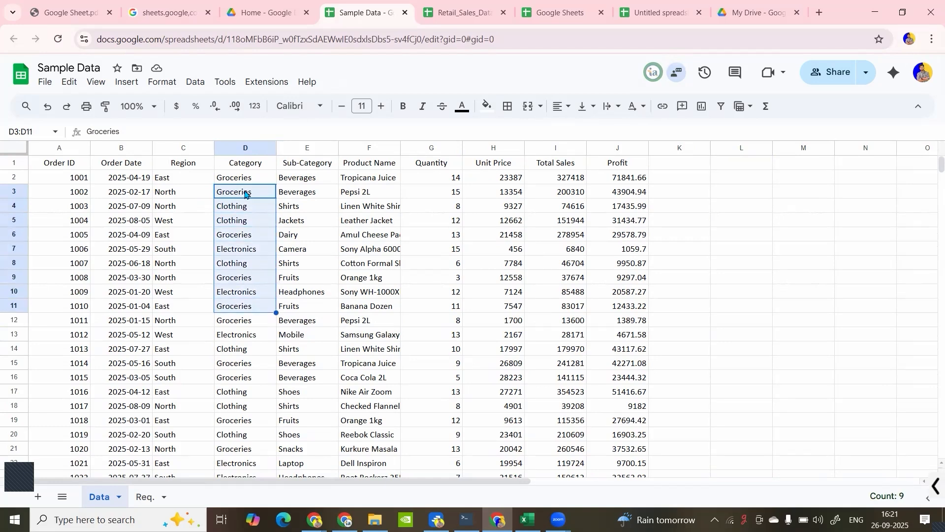
{"action": "key", "text": "shift+Right"}
{"action": "key", "text": "shift+Right"}
{"action": "key", "text": "shift+Right"}
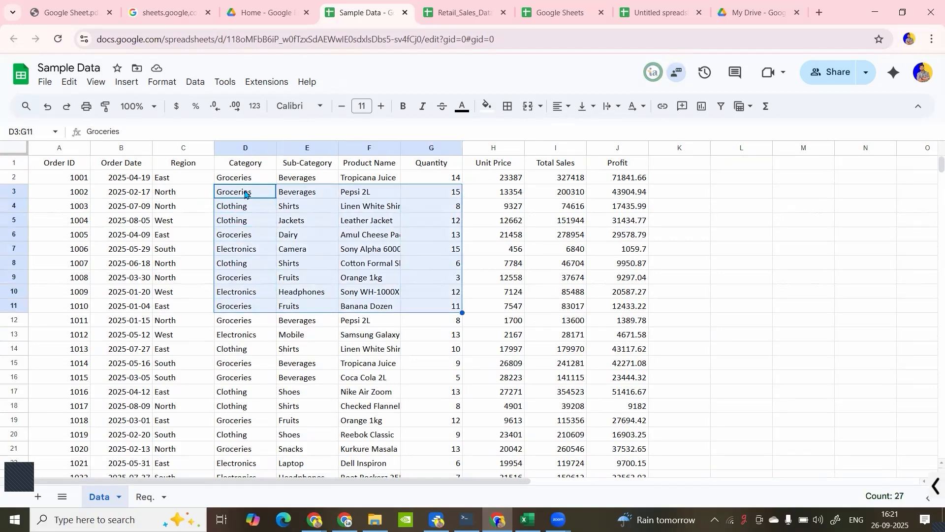
- Shrink the selected block to D3:D8 by reducing its rows and columns
{"action": "key", "text": "shift+Up"}
{"action": "key", "text": "shift+Up"}
{"action": "key", "text": "shift+Up"}
{"action": "key", "text": "shift+Left"}
{"action": "key", "text": "shift+Left"}
{"action": "key", "text": "shift+Left"}
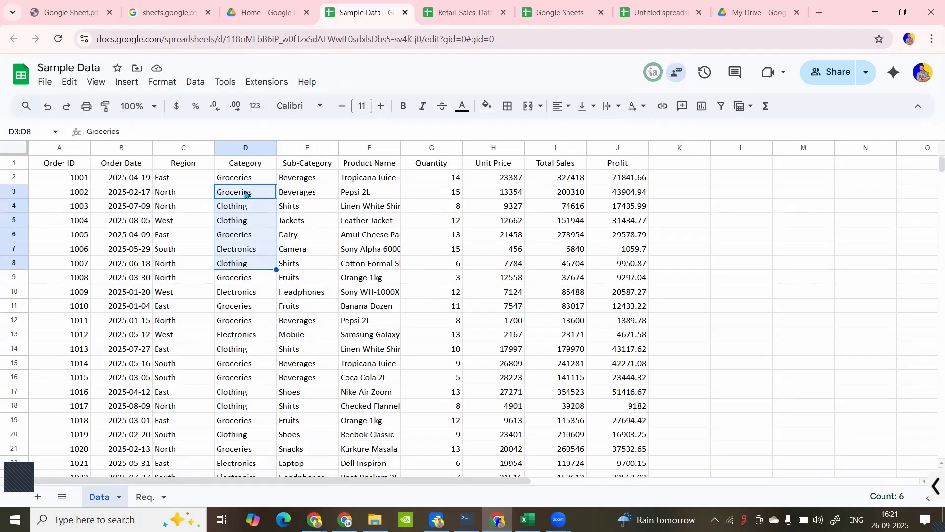
- Select the Category data from its header to the last filled row, D1:D101, and review the selected range
{"action": "left_click", "coordinate": [245, 167]}
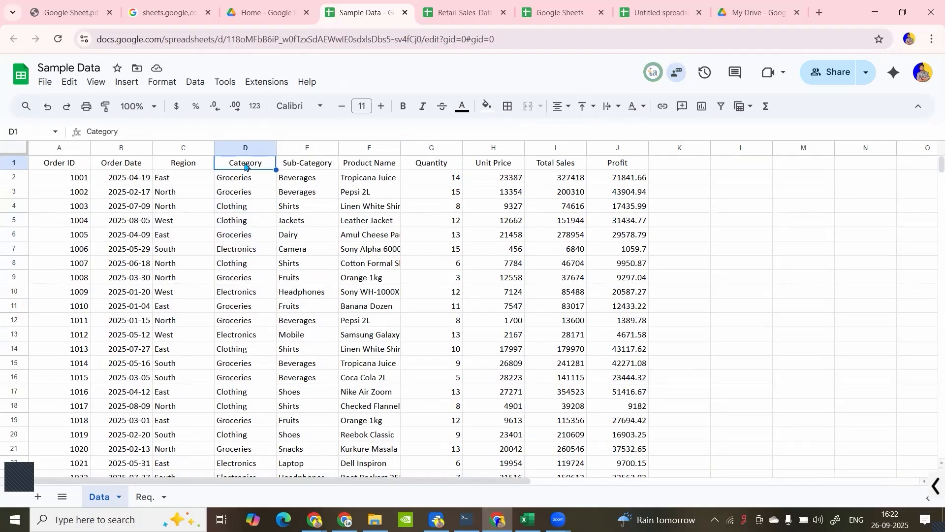
{"action": "key", "text": "ctrl+shift+Down"}
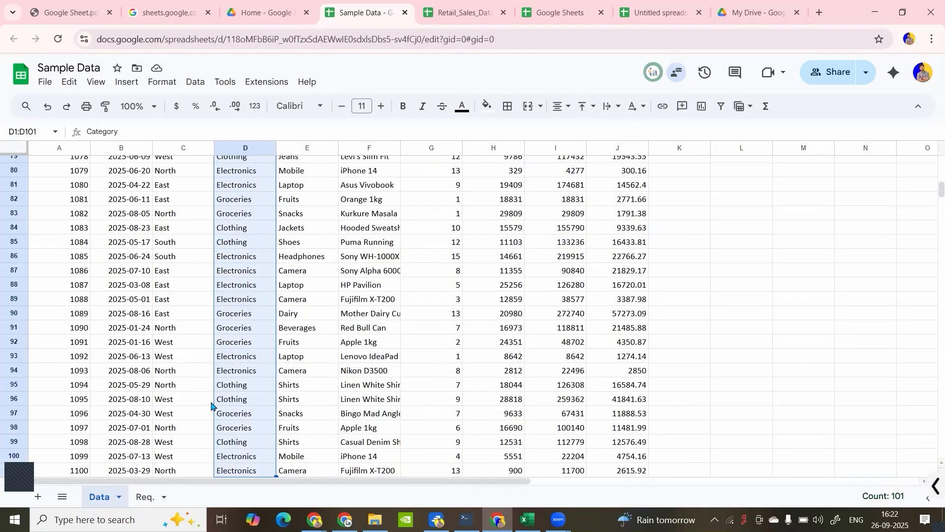
{"action": "scroll", "coordinate": [211, 405], "scroll_direction": "down", "scroll_amount": 5}
{"action": "scroll", "coordinate": [211, 405], "scroll_direction": "up", "scroll_amount": 15}
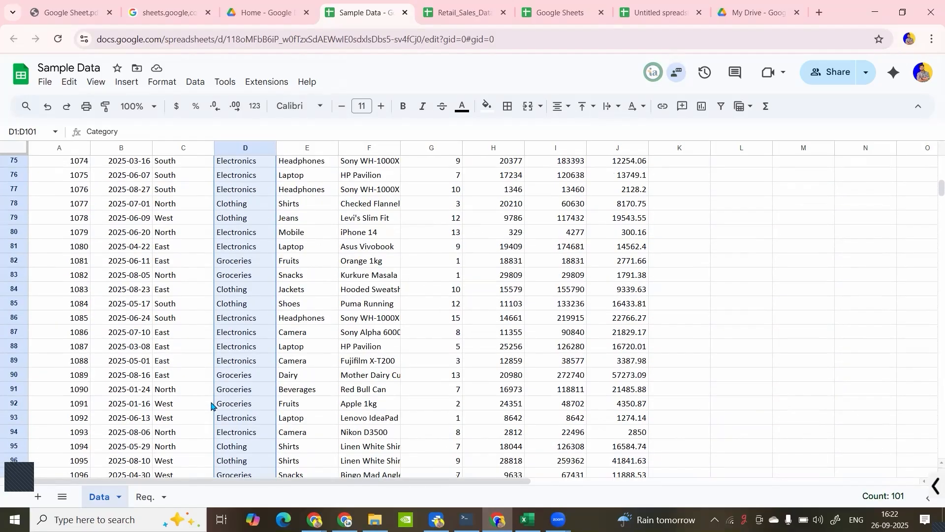
{"action": "scroll", "coordinate": [211, 405], "scroll_direction": "up", "scroll_amount": 13}
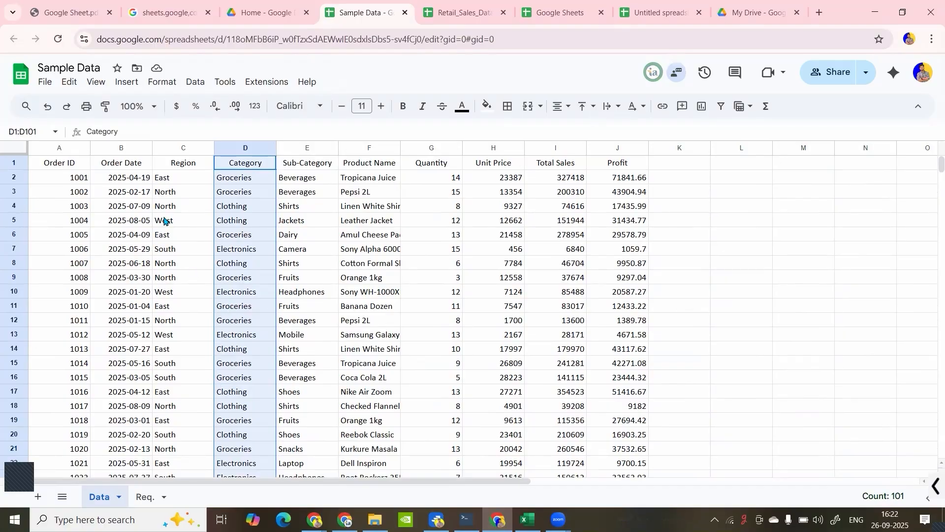
{"action": "left_click", "coordinate": [160, 219]}
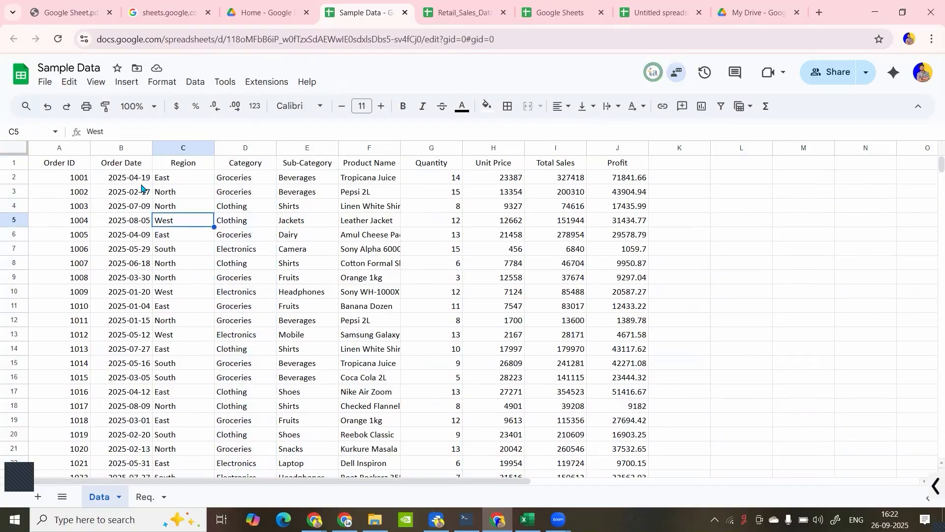
- Select the entire Order Date column B and look through its rows
{"action": "left_click", "coordinate": [122, 149]}
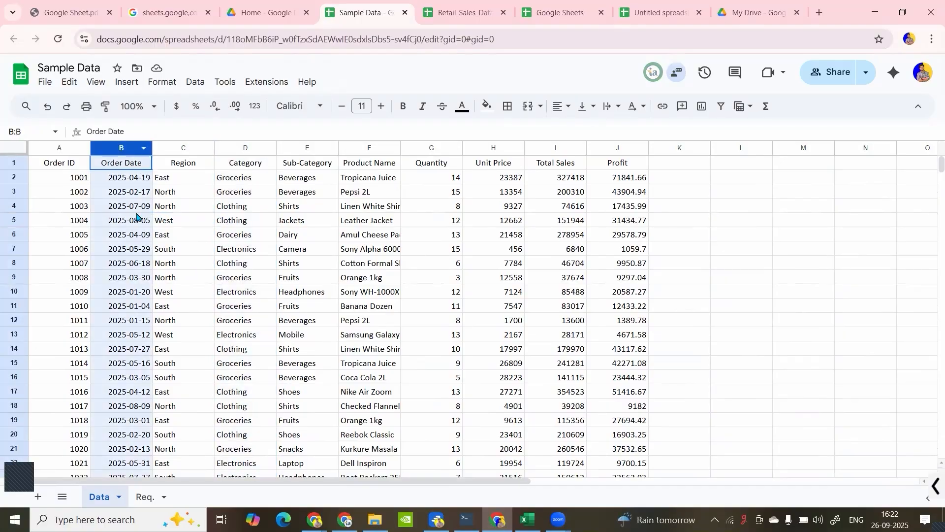
{"action": "scroll", "coordinate": [146, 284], "scroll_direction": "down", "scroll_amount": 20}
{"action": "scroll", "coordinate": [145, 283], "scroll_direction": "up", "scroll_amount": 20}
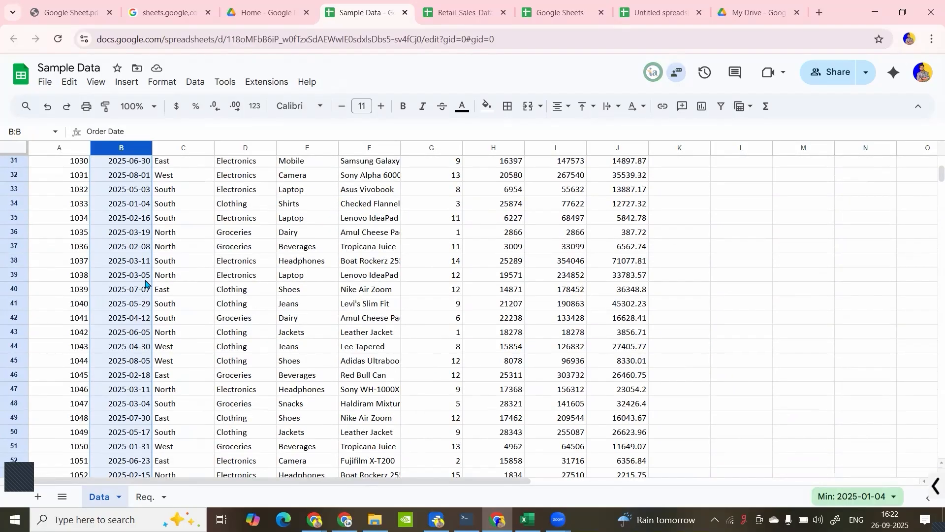
{"action": "scroll", "coordinate": [145, 284], "scroll_direction": "up", "scroll_amount": 10}
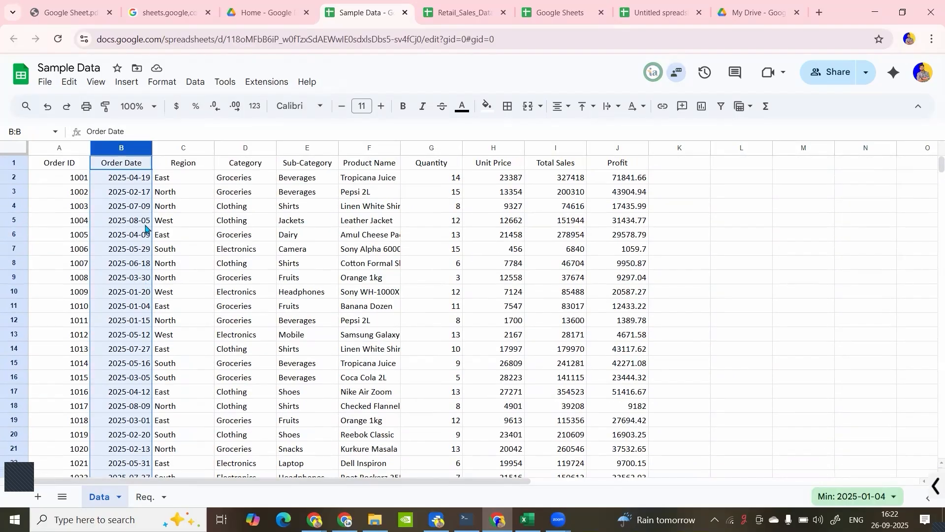
- Select the data range B1:J101 starting from the Order Date header, and return to cell A1
{"action": "left_click", "coordinate": [138, 169]}
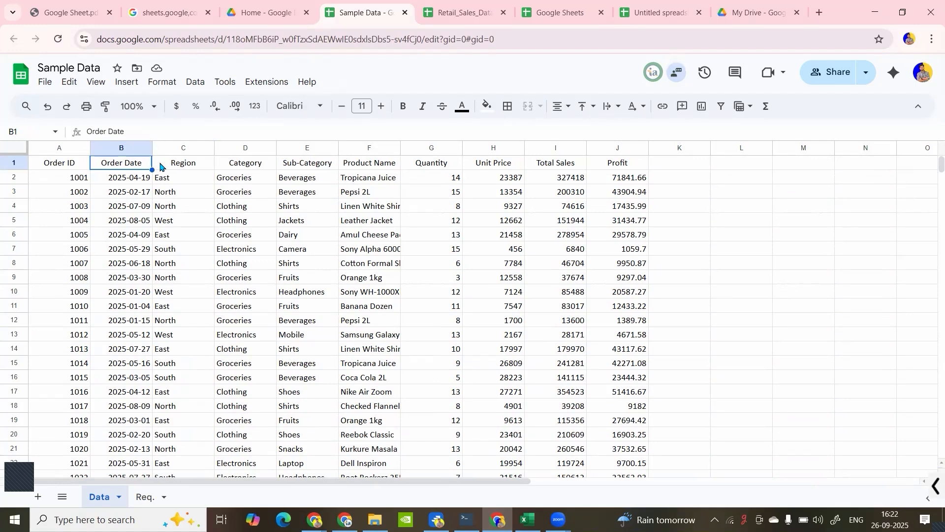
{"action": "key", "text": "ctrl+shift+Down"}
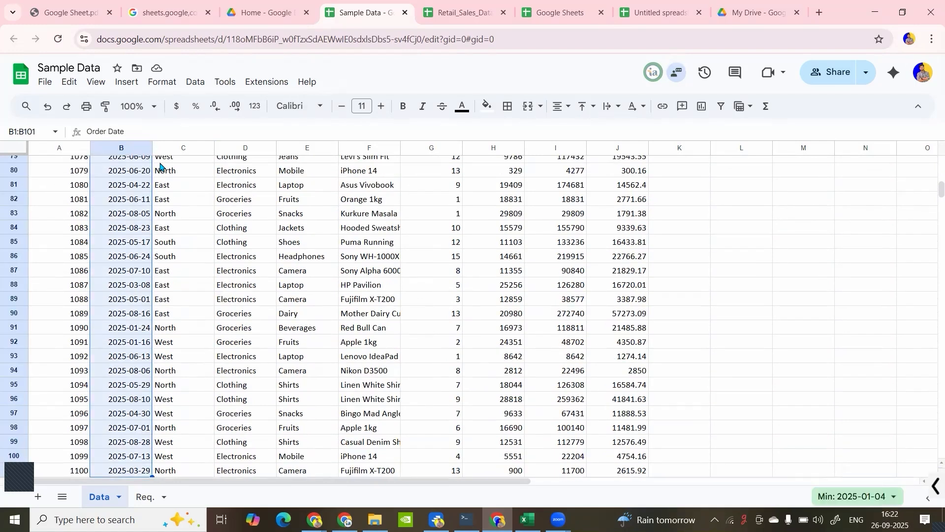
{"action": "key", "text": "ctrl+shift+Right"}
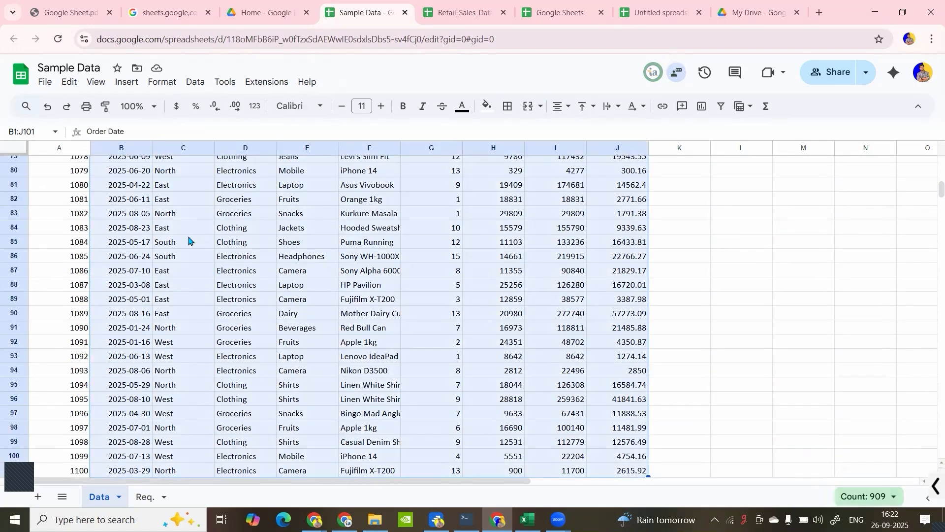
{"action": "left_click", "coordinate": [189, 240]}
{"action": "key", "text": "ctrl+Home"}
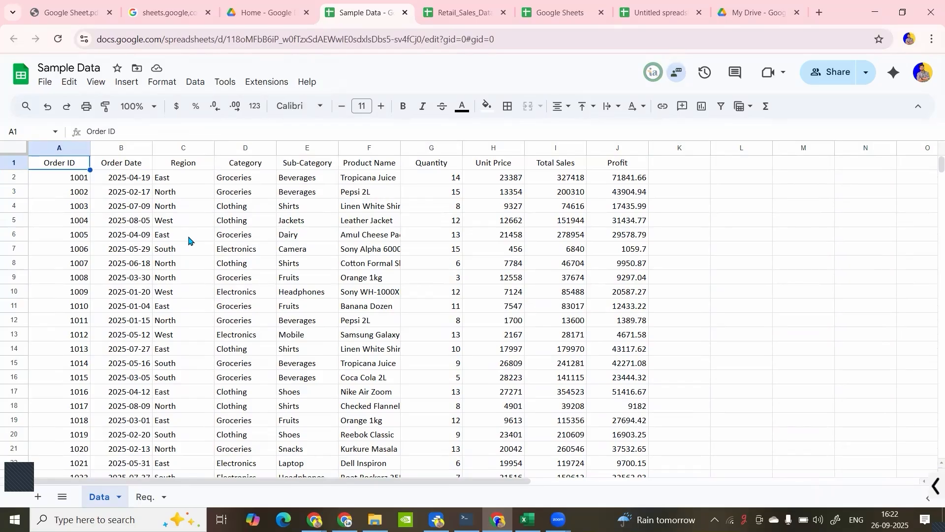
- Select the header row A1:J1 and the whole Category column D in turn
{"action": "key", "text": "ctrl+shift+Right"}
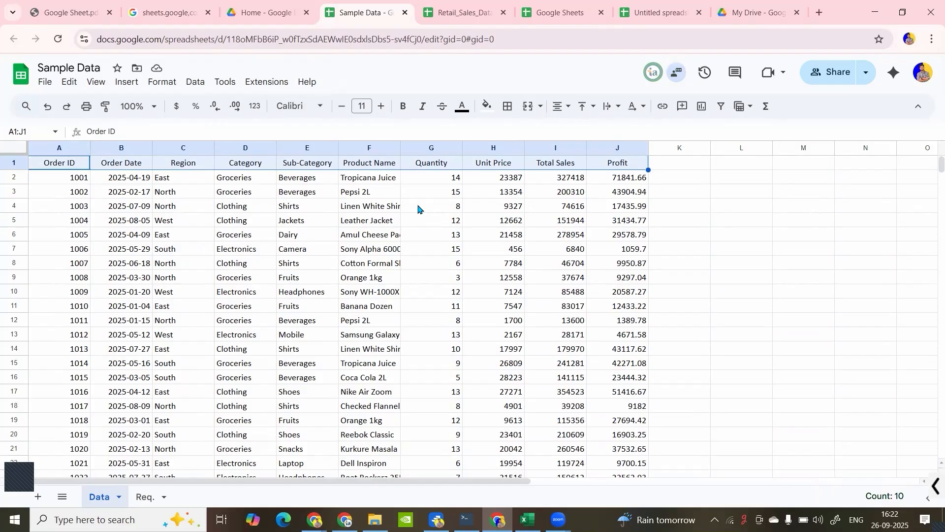
{"action": "left_click", "coordinate": [224, 196]}
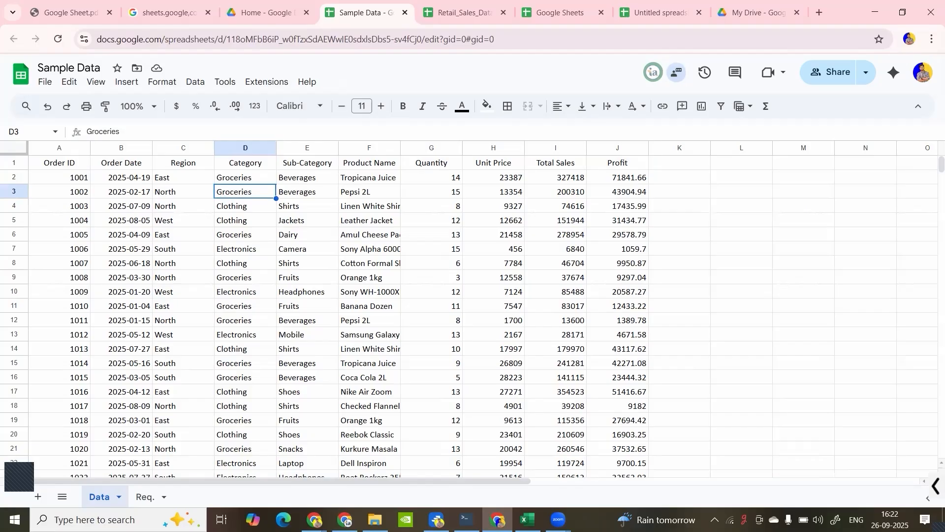
{"action": "left_click", "coordinate": [245, 148]}
{"action": "left_click", "coordinate": [129, 221]}
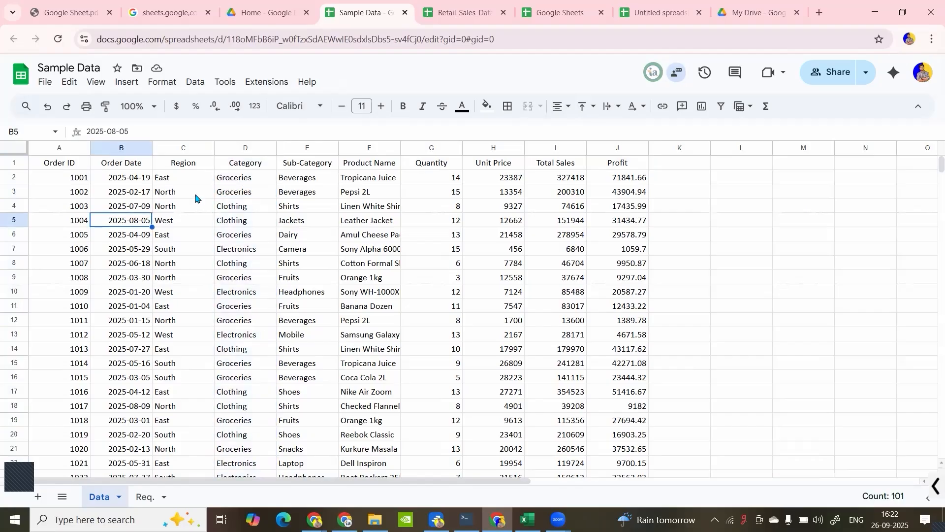
- Insert one empty column to the left of the Category column and delete it again
{"action": "left_click", "coordinate": [185, 166]}
{"action": "left_click", "coordinate": [233, 165]}
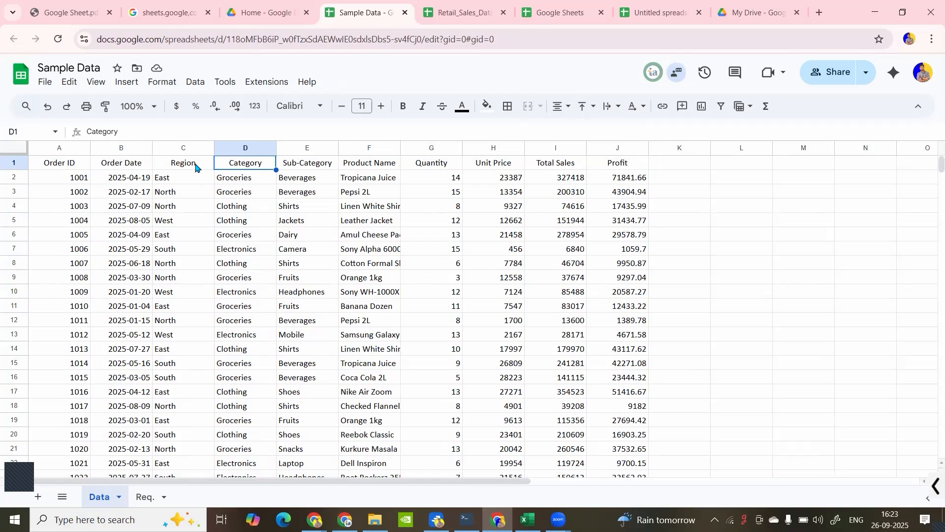
{"action": "right_click", "coordinate": [229, 149]}
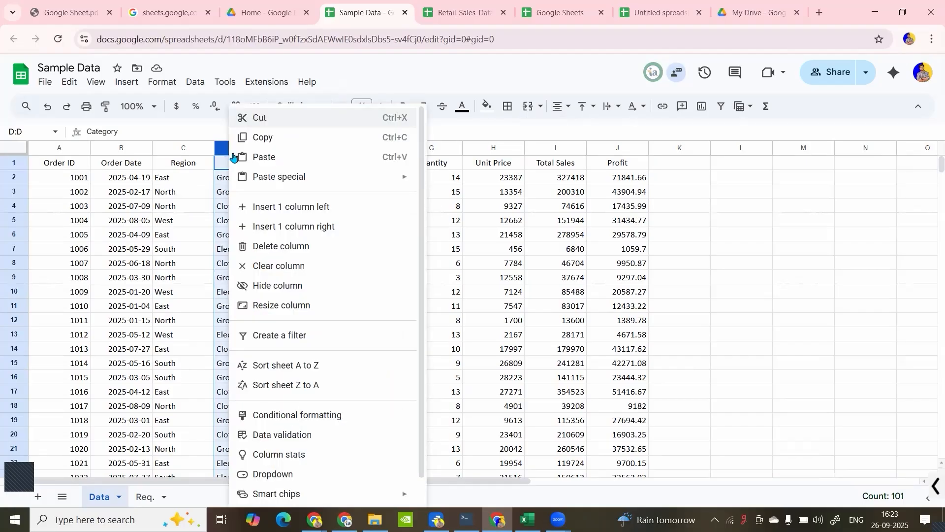
{"action": "left_click", "coordinate": [256, 207]}
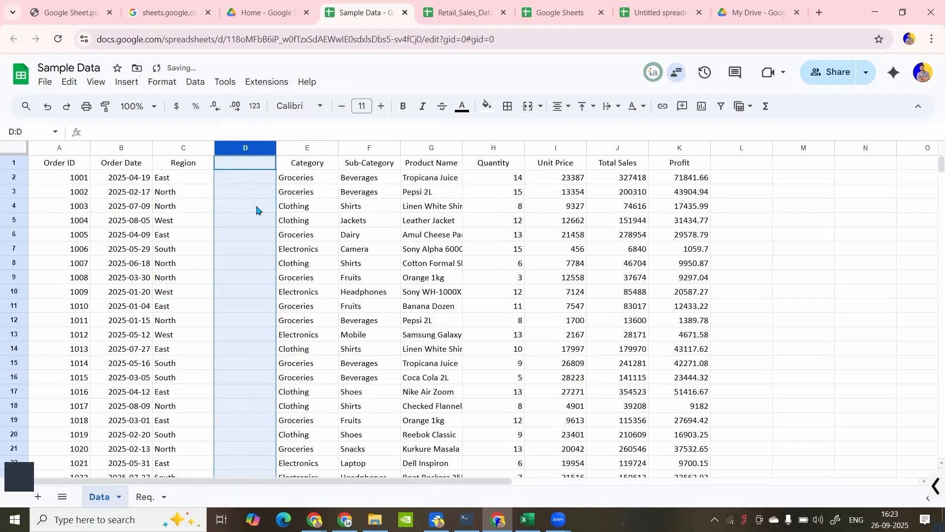
{"action": "right_click", "coordinate": [248, 150]}
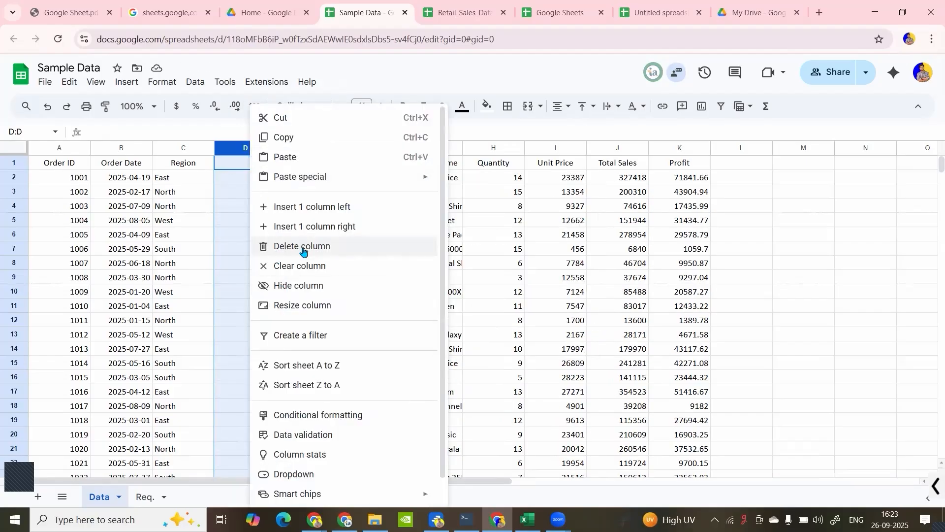
{"action": "left_click", "coordinate": [302, 248]}
- Insert one empty column to the right of the Category column and delete it again
{"action": "right_click", "coordinate": [242, 153]}
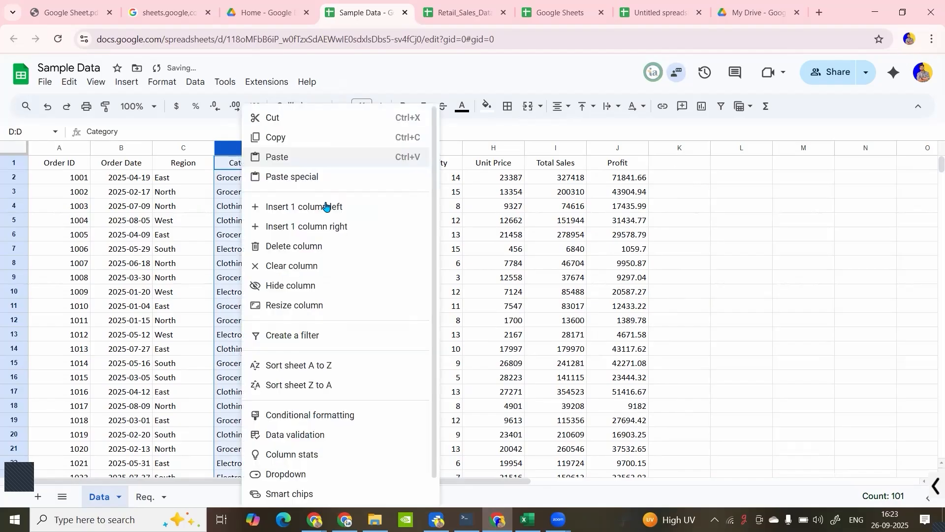
{"action": "left_click", "coordinate": [333, 226]}
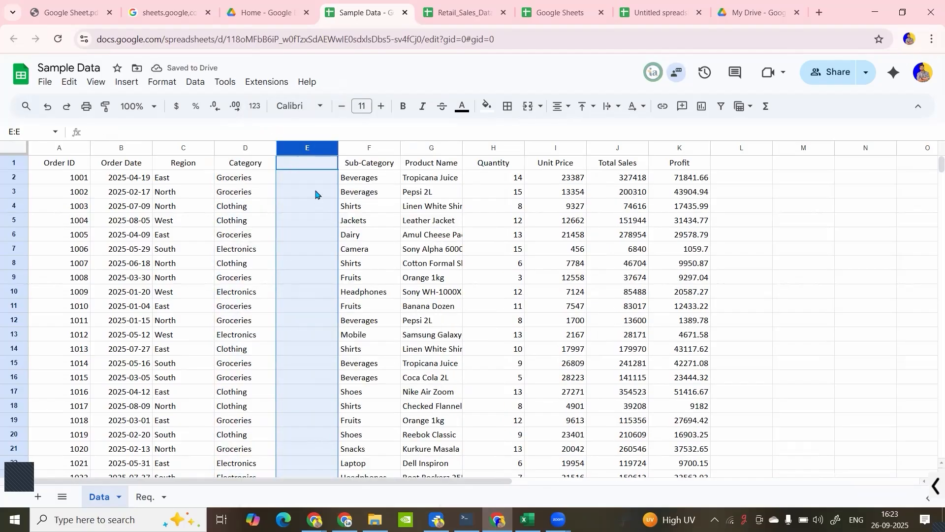
{"action": "right_click", "coordinate": [302, 147]}
{"action": "left_click", "coordinate": [357, 249]}
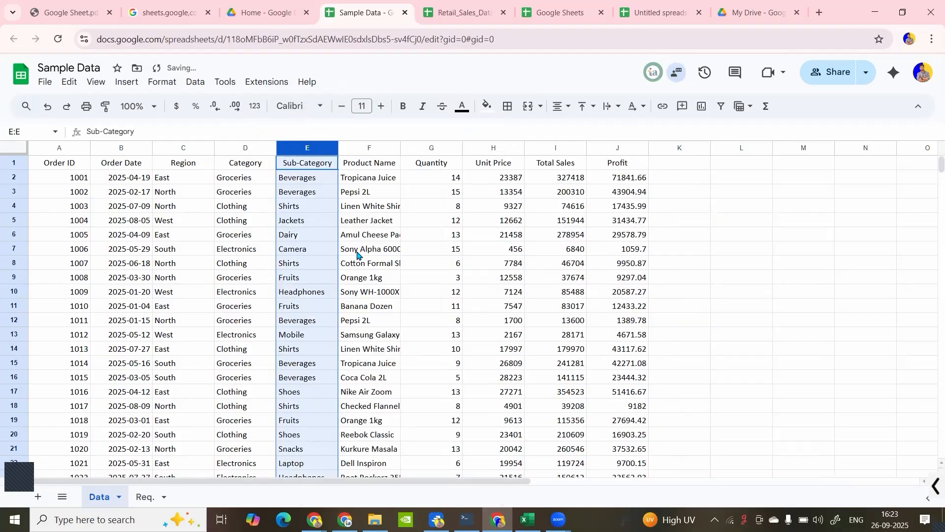
- Select the whole Region to Sub-Category columns C:E and the header range C1:J1 in turn
{"action": "left_click", "coordinate": [186, 148]}
{"action": "left_click_drag", "start_coordinate": [227, 150], "coordinate": [292, 151]}
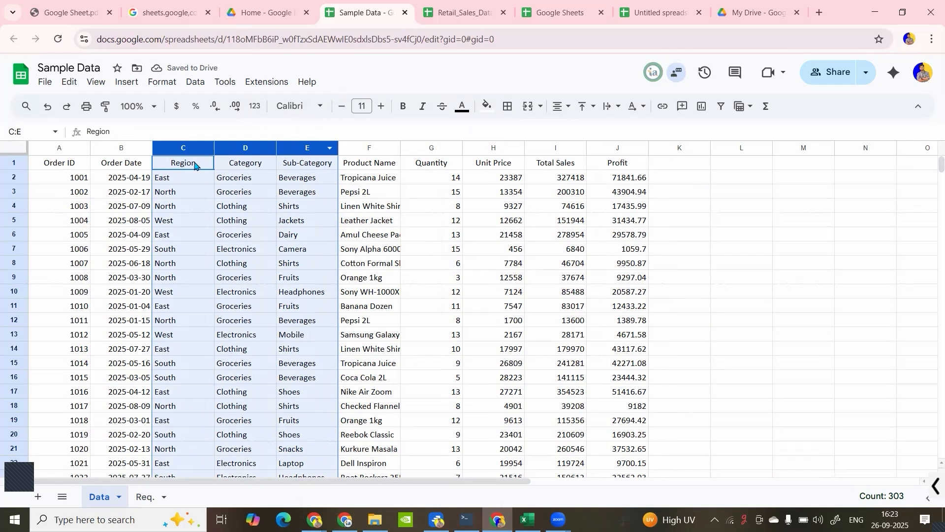
{"action": "left_click", "coordinate": [194, 165]}
{"action": "key", "text": "ctrl+shift+Right"}
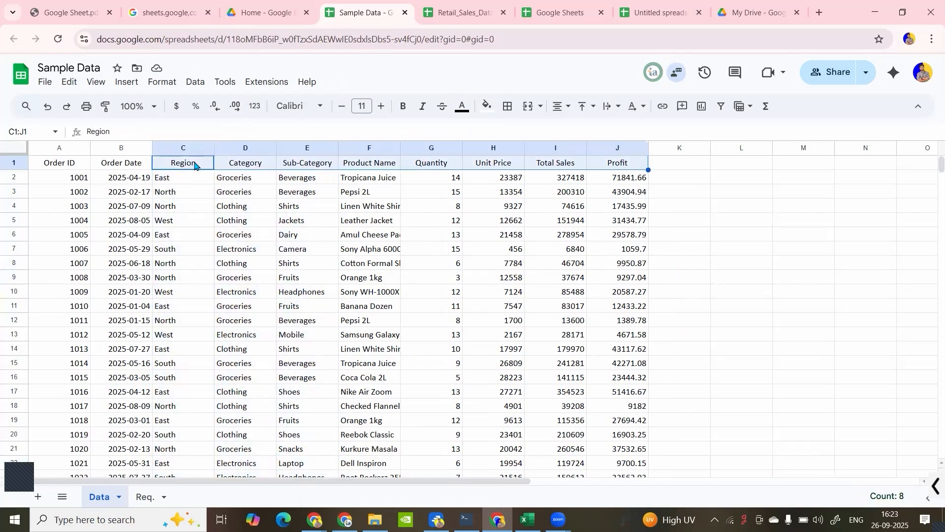
- Select the Region and Category data range C1:D101 and check which insert and delete options it offers
{"action": "left_click", "coordinate": [246, 167], "text": "shift"}
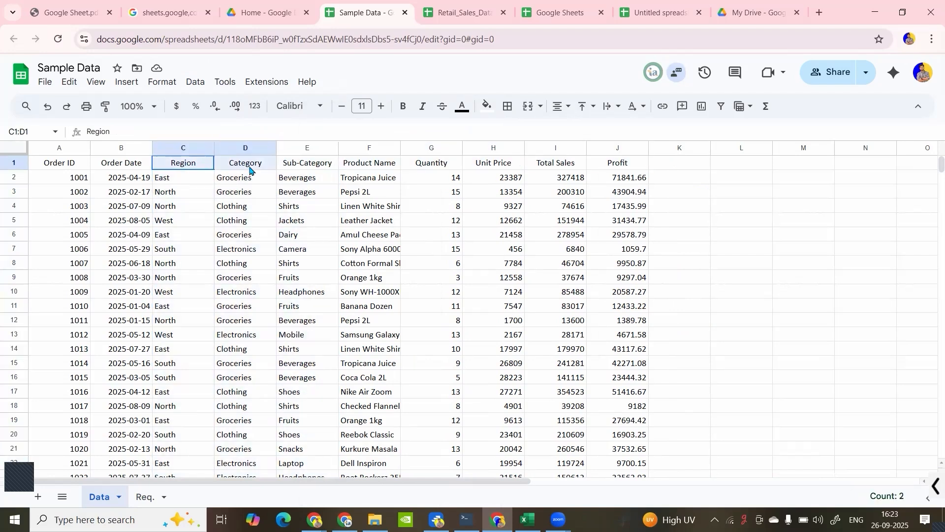
{"action": "key", "text": "ctrl+shift+Down"}
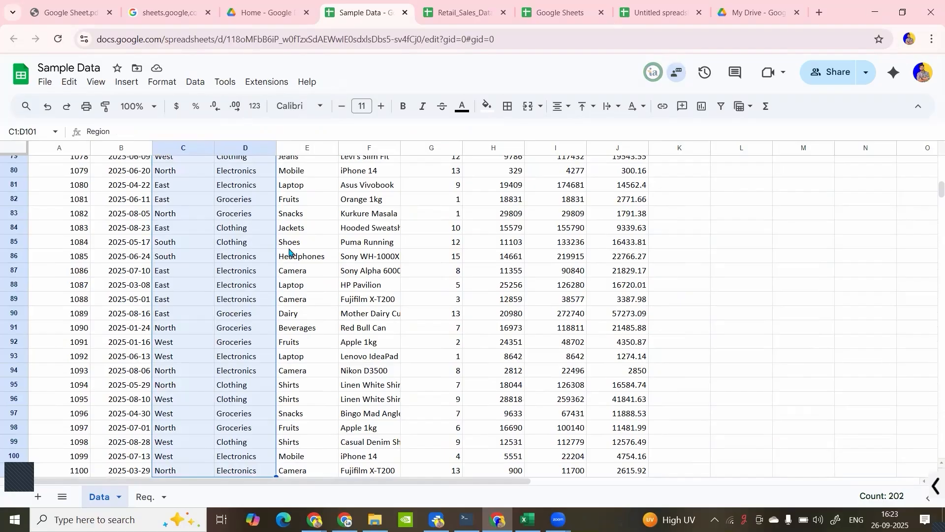
{"action": "scroll", "coordinate": [207, 270], "scroll_direction": "up", "scroll_amount": 10}
{"action": "right_click", "coordinate": [167, 201]}
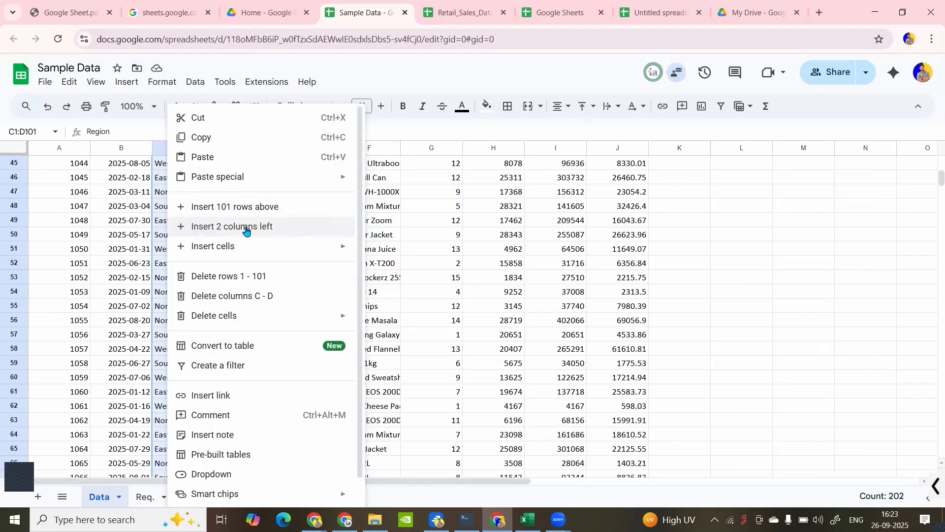
{"action": "left_click", "coordinate": [164, 192]}
{"action": "scroll", "coordinate": [164, 192], "scroll_direction": "up", "scroll_amount": 15}
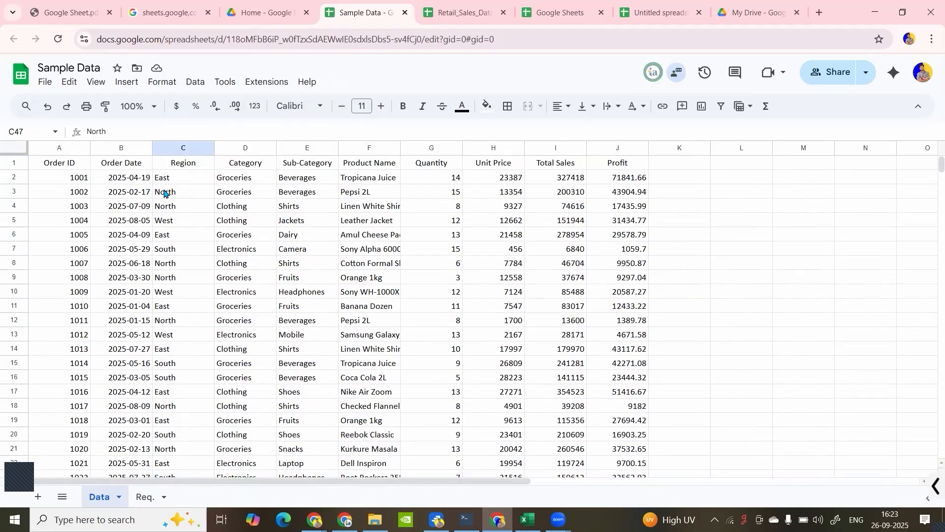
- Insert three empty columns to the right of columns C:E, between Sub-Category and Product Name
{"action": "left_click_drag", "start_coordinate": [184, 148], "coordinate": [289, 163]}
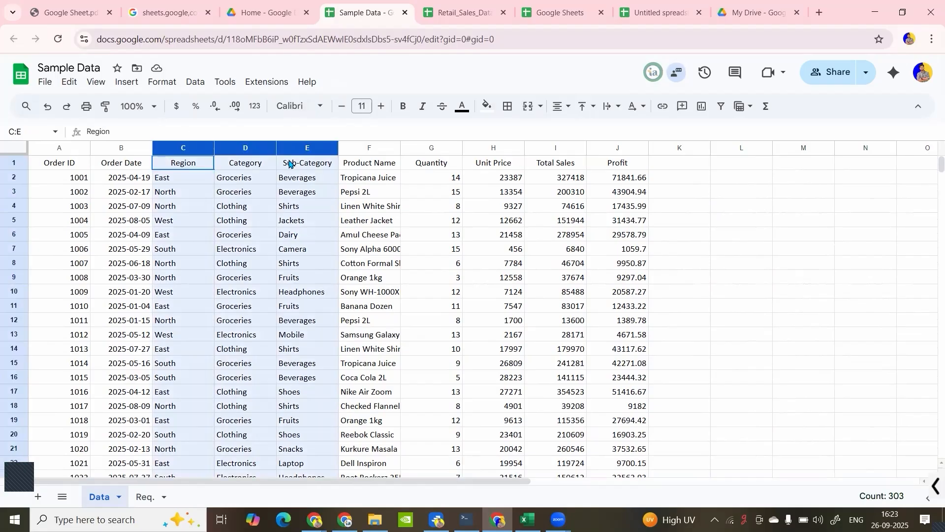
{"action": "right_click", "coordinate": [208, 215]}
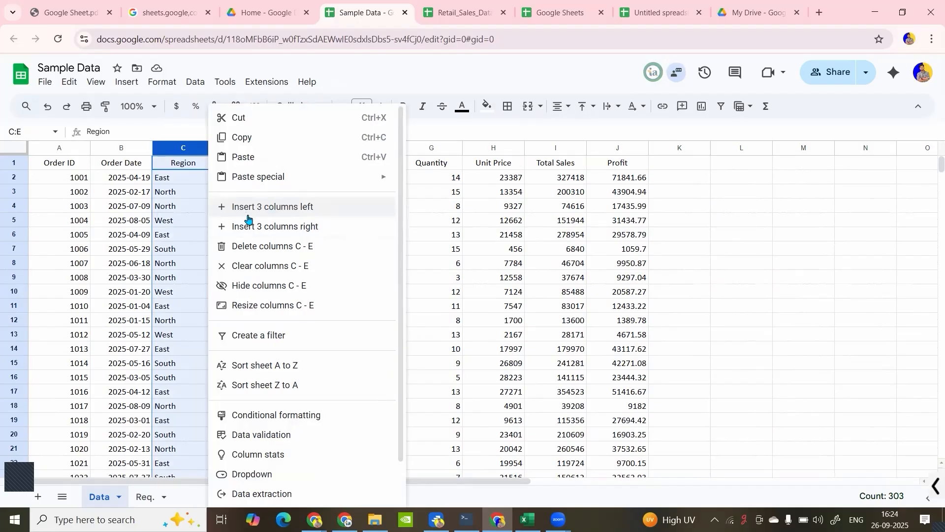
{"action": "left_click", "coordinate": [255, 227]}
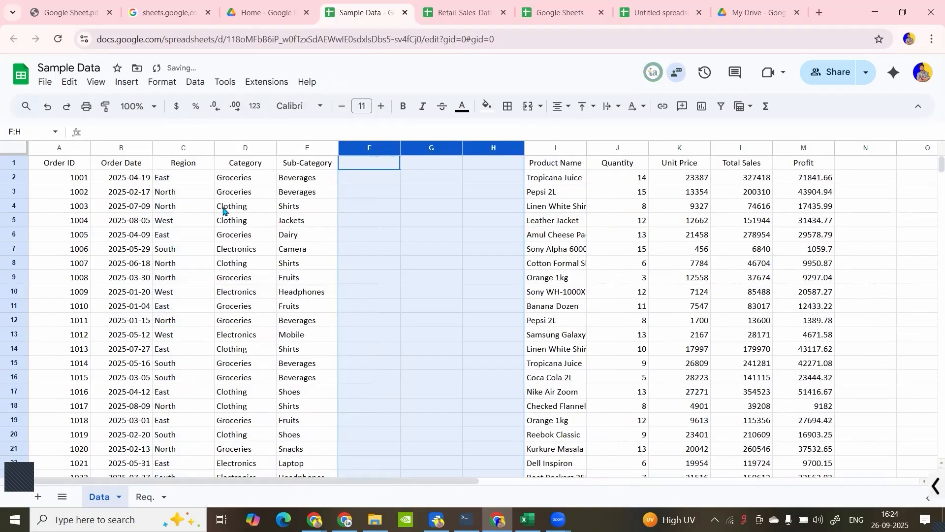
{"action": "left_click", "coordinate": [405, 195]}
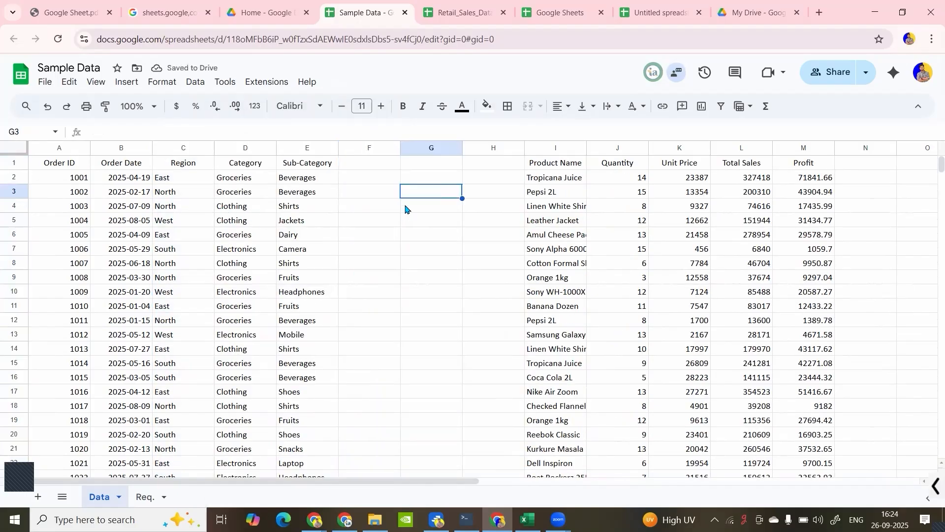
- Delete the three empty columns F:H between Sub-Category and Product Name
{"action": "left_click_drag", "start_coordinate": [367, 147], "coordinate": [433, 147]}
{"action": "left_click_drag", "start_coordinate": [364, 150], "coordinate": [439, 155]}
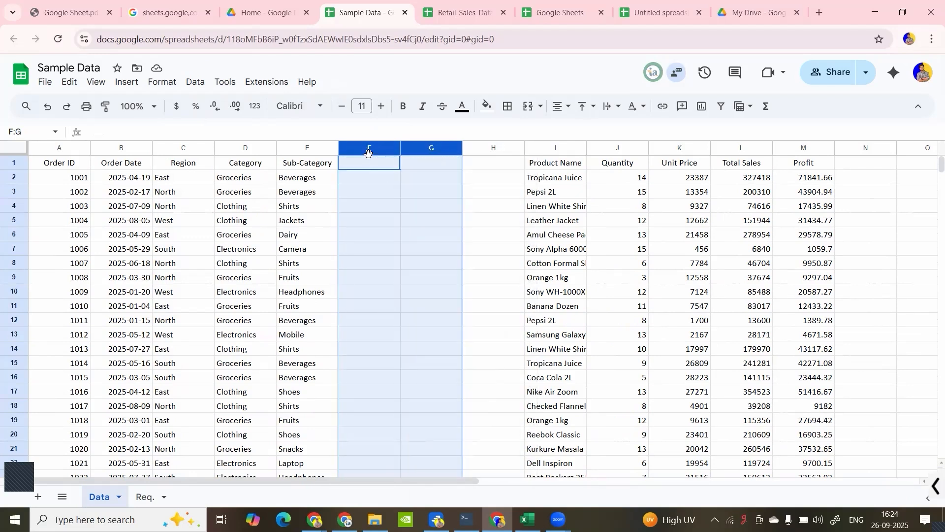
{"action": "left_click_drag", "start_coordinate": [368, 152], "coordinate": [436, 156]}
{"action": "key", "text": "shift+Right"}
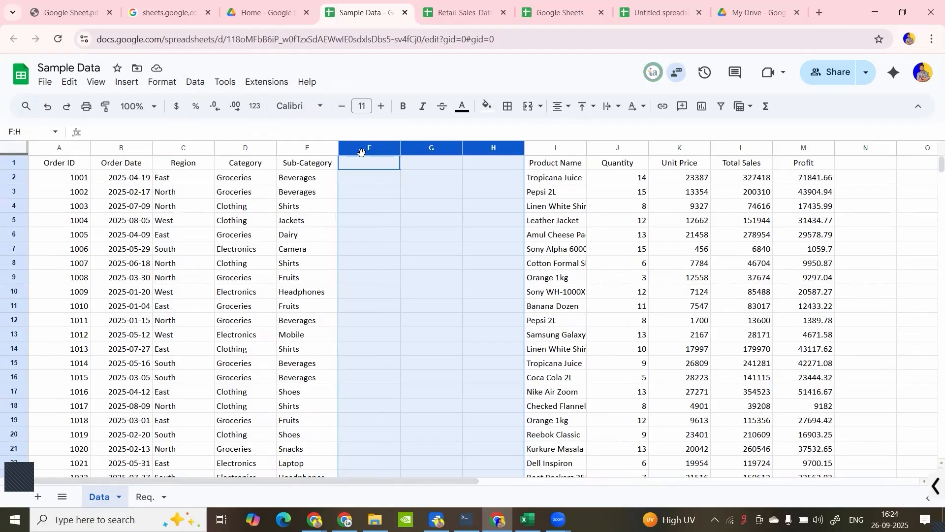
{"action": "right_click", "coordinate": [387, 190]}
{"action": "left_click", "coordinate": [448, 246]}
{"action": "left_click", "coordinate": [335, 198]}
{"action": "left_click", "coordinate": [44, 202]}
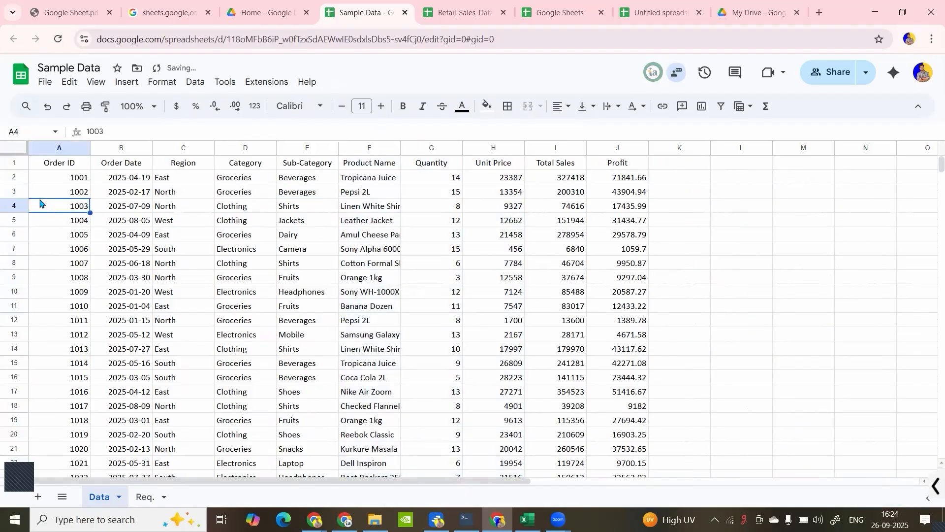
- Insert one empty row above row 3 and delete it again
{"action": "left_click", "coordinate": [14, 193]}
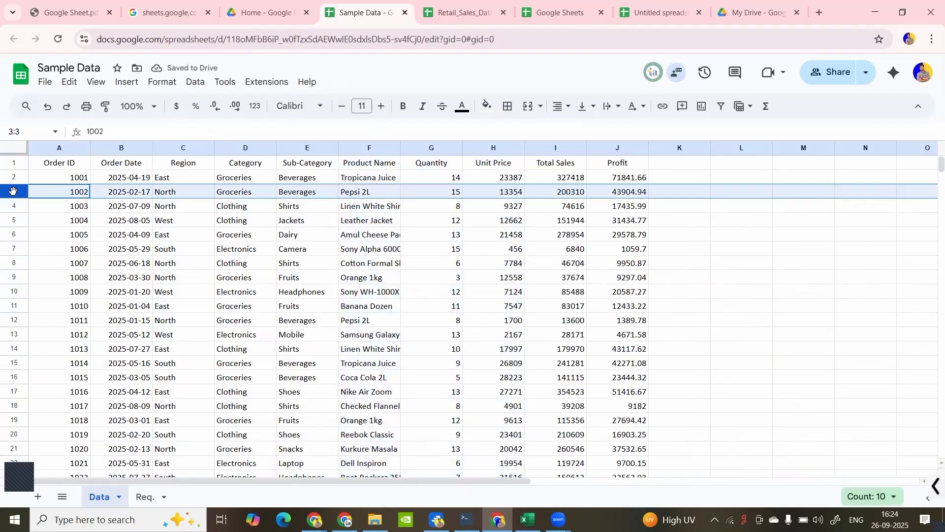
{"action": "right_click", "coordinate": [14, 193]}
{"action": "left_click", "coordinate": [78, 285]}
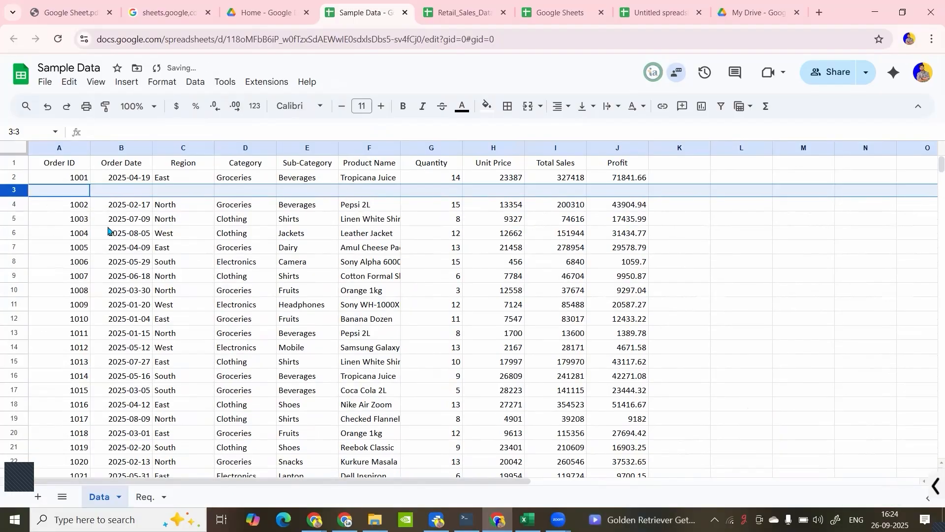
{"action": "right_click", "coordinate": [18, 193]}
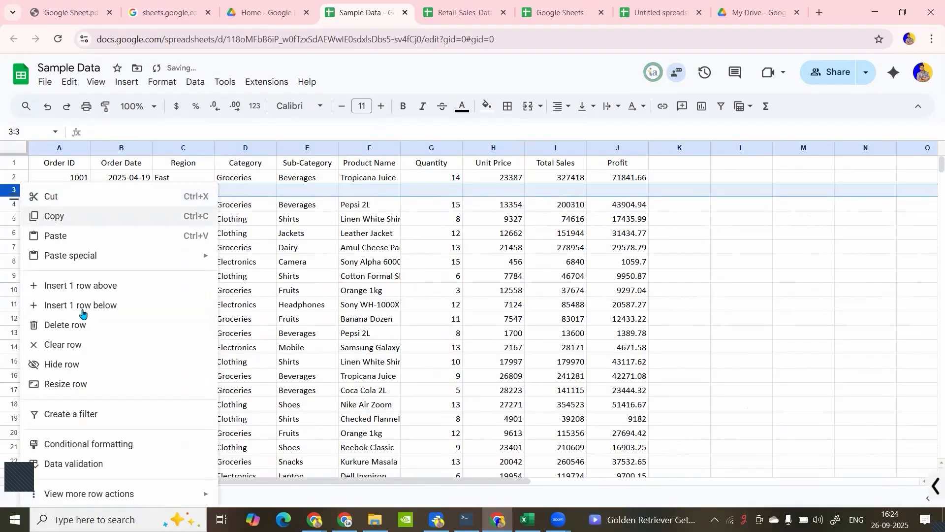
{"action": "left_click", "coordinate": [74, 323]}
{"action": "left_click_drag", "start_coordinate": [11, 192], "coordinate": [104, 262]}
{"action": "left_click", "coordinate": [105, 262]}
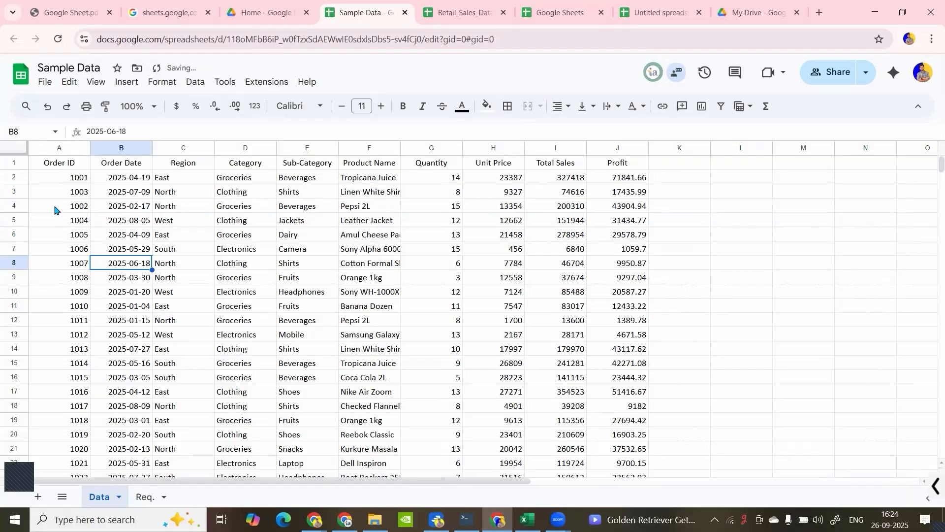
{"action": "key", "text": "ctrl+z"}
- Insert five empty rows above rows 3 to 7 and delete them again
{"action": "left_click_drag", "start_coordinate": [17, 193], "coordinate": [16, 192]}
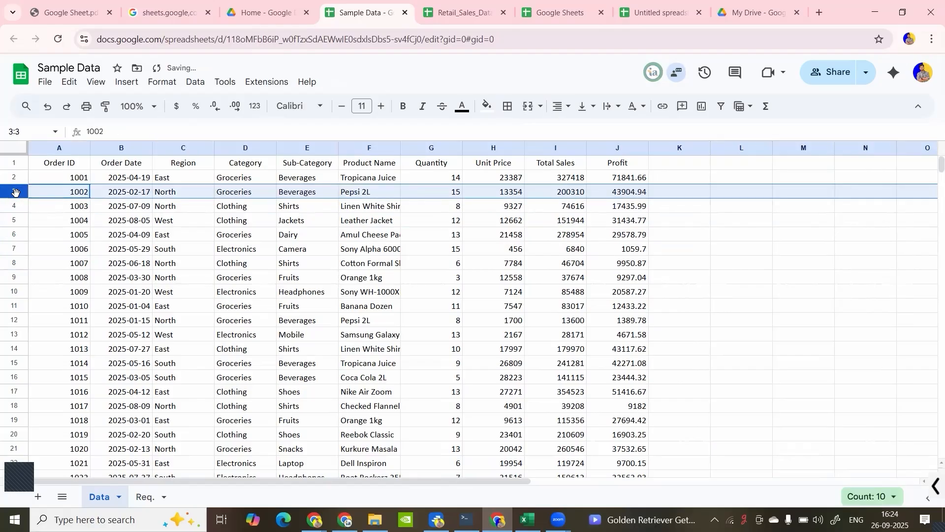
{"action": "key", "text": "shift+Down"}
{"action": "key", "text": "shift+Down"}
{"action": "key", "text": "shift+Down"}
{"action": "key", "text": "shift+Down"}
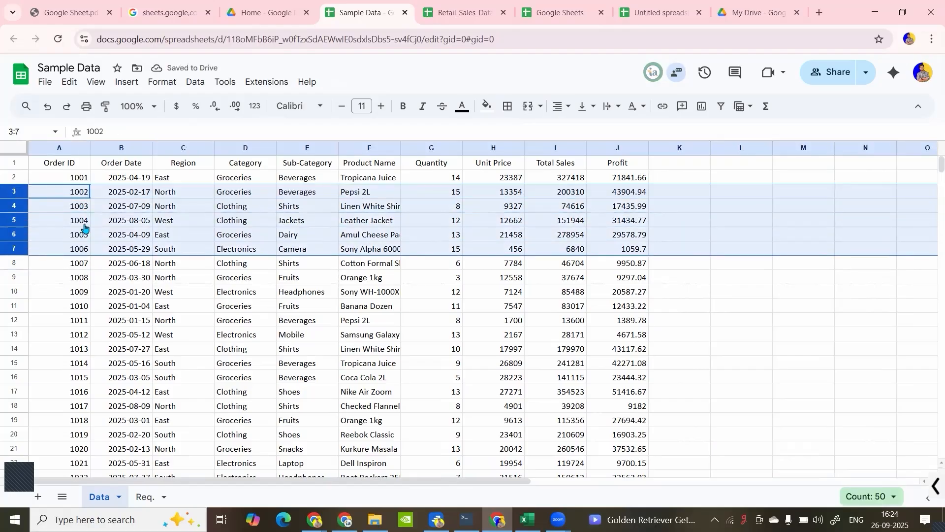
{"action": "right_click", "coordinate": [85, 227]}
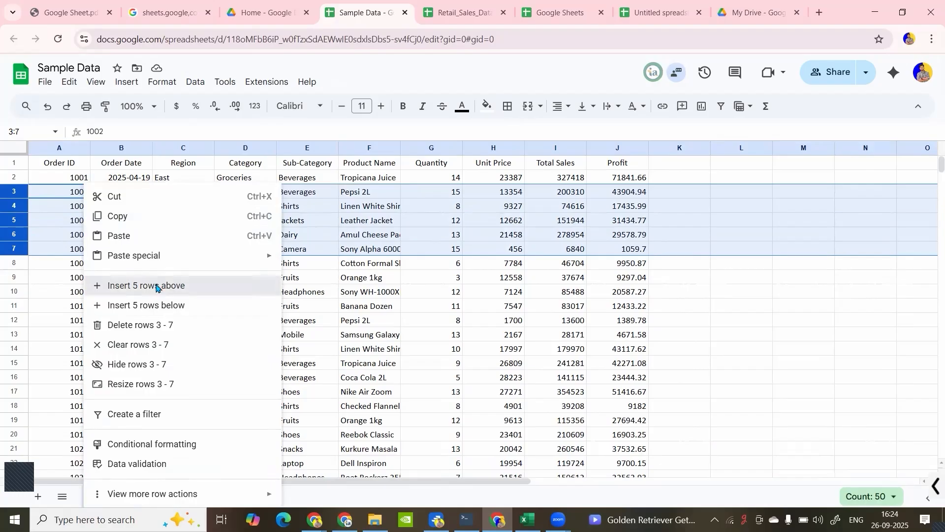
{"action": "left_click", "coordinate": [154, 286]}
{"action": "right_click", "coordinate": [69, 208]}
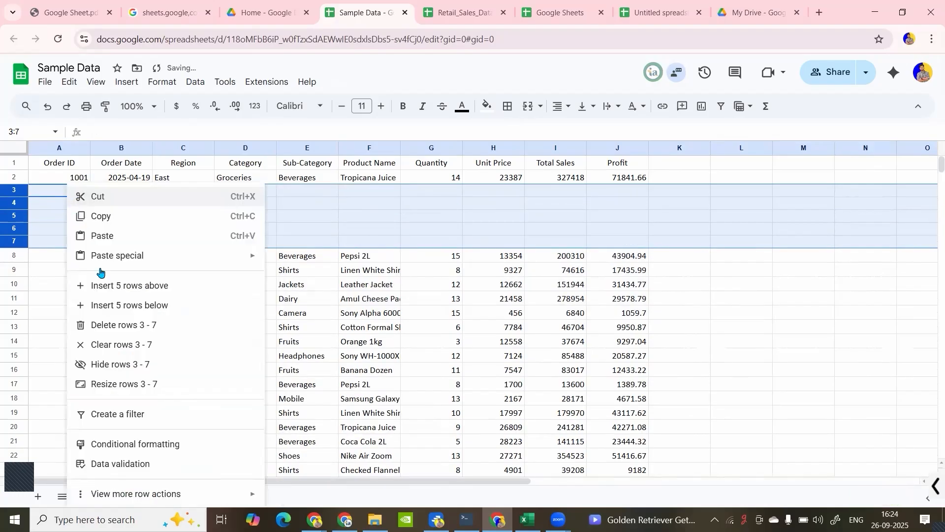
{"action": "left_click", "coordinate": [125, 324]}
{"action": "left_click", "coordinate": [193, 234]}
- Hide the Region column C
{"action": "left_click", "coordinate": [179, 151]}
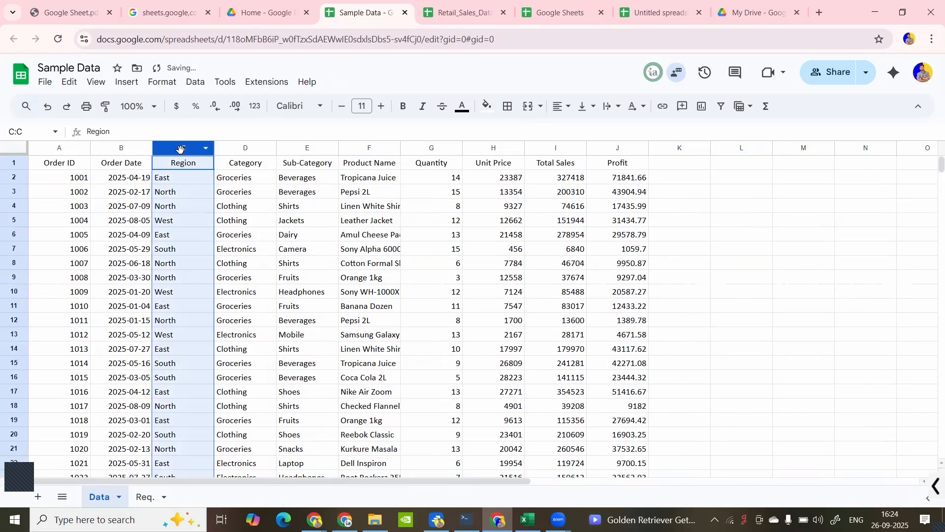
{"action": "right_click", "coordinate": [180, 153]}
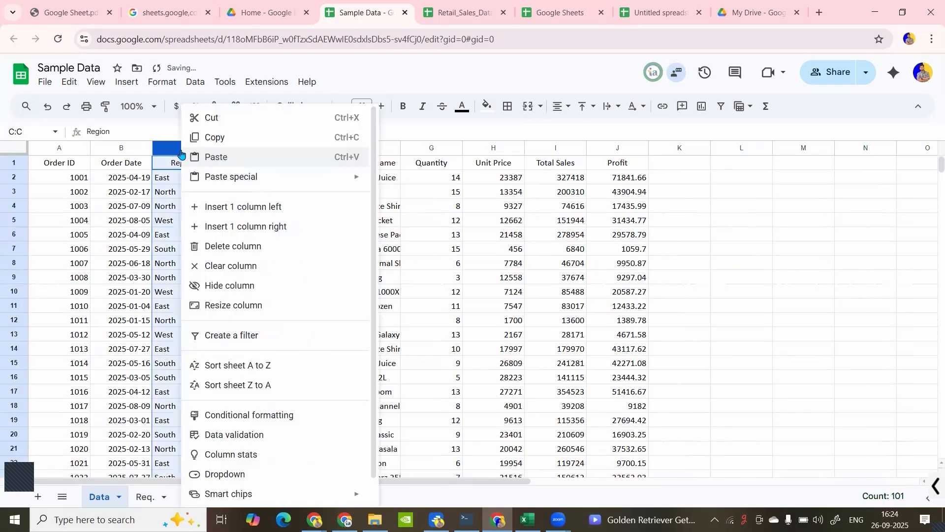
{"action": "left_click", "coordinate": [231, 287]}
{"action": "left_click_drag", "start_coordinate": [150, 193], "coordinate": [137, 243]}
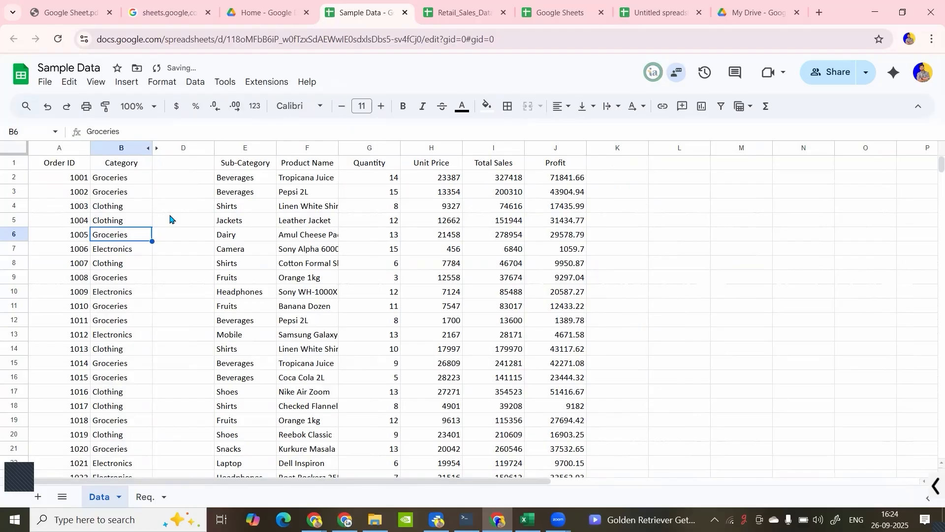
{"action": "key", "text": "ctrl+z"}
{"action": "left_click", "coordinate": [170, 211]}
{"action": "left_click", "coordinate": [140, 149]}
{"action": "left_click", "coordinate": [158, 193]}
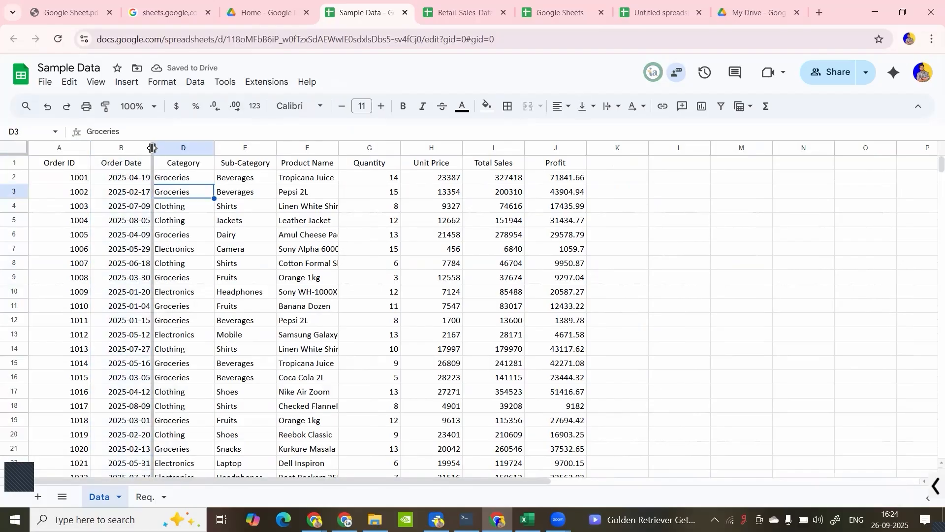
- Fit the width of the Order Date column B to its contents
{"action": "double_click", "coordinate": [152, 148]}
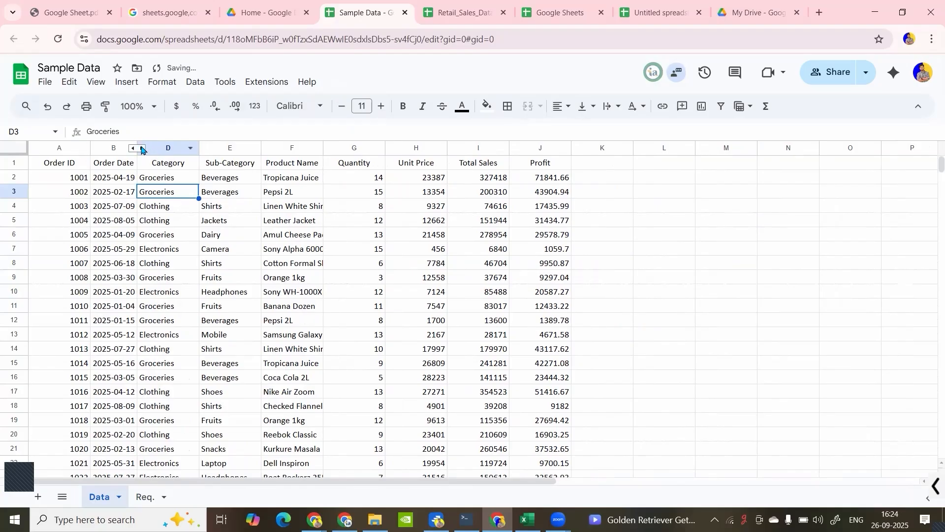
{"action": "left_click_drag", "start_coordinate": [136, 148], "coordinate": [136, 148]}
{"action": "right_click", "coordinate": [141, 149]}
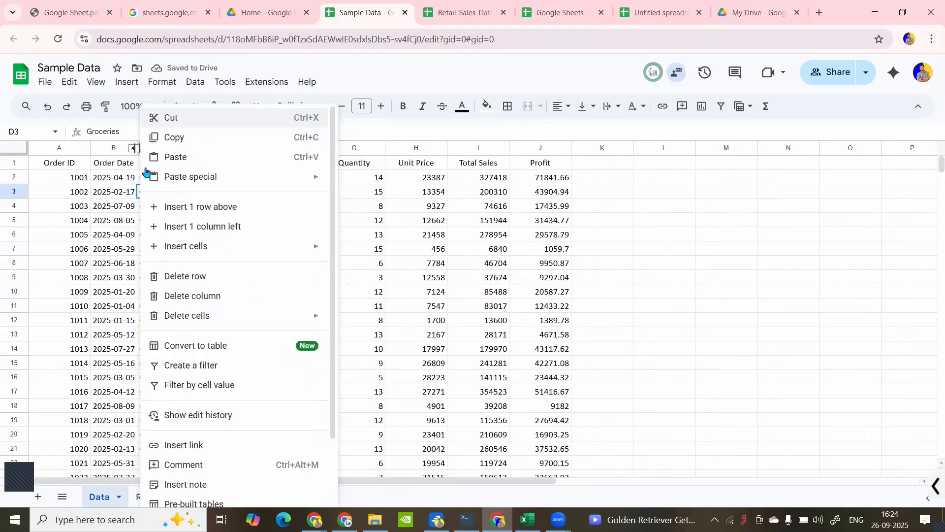
{"action": "key", "text": "Escape"}
- Unhide the Region column between Order Date and Category, and return to cell A1
{"action": "left_click", "coordinate": [130, 148]}
{"action": "left_click", "coordinate": [148, 148], "text": "shift"}
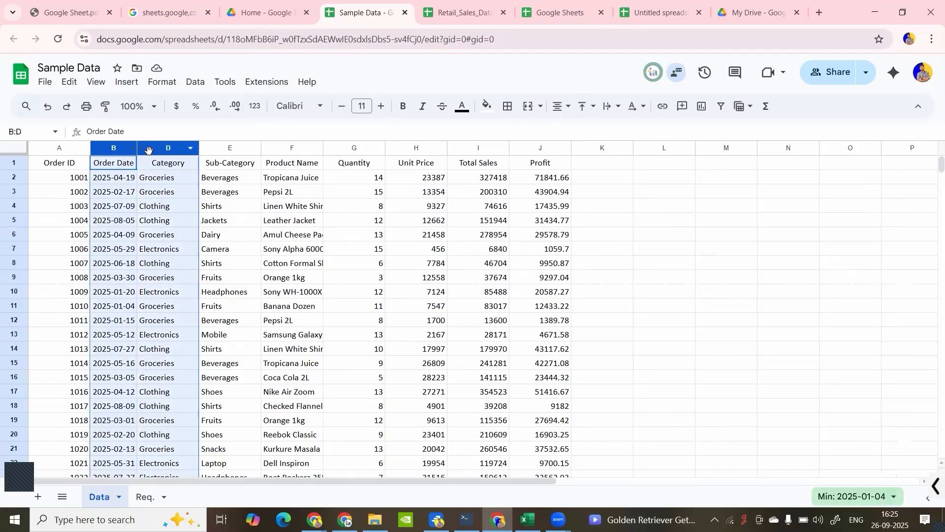
{"action": "right_click", "coordinate": [136, 159]}
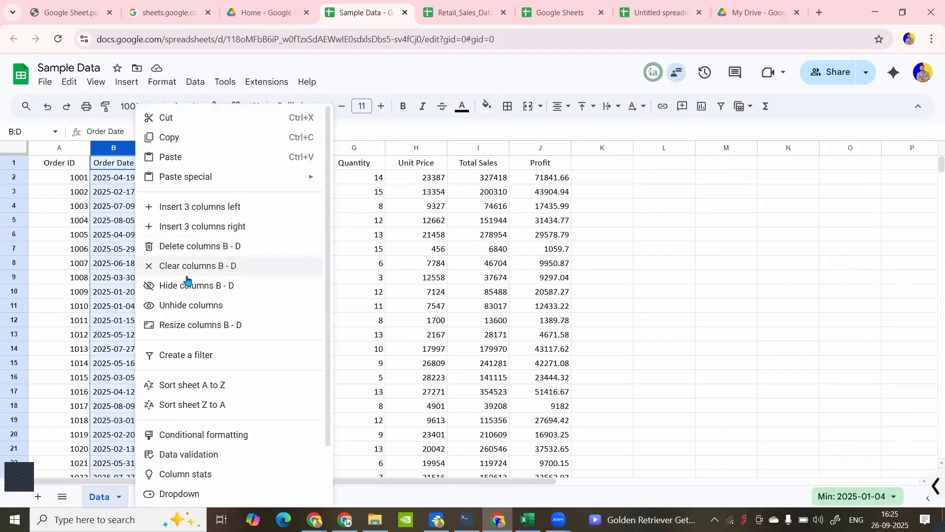
{"action": "left_click", "coordinate": [194, 306]}
{"action": "left_click", "coordinate": [118, 199]}
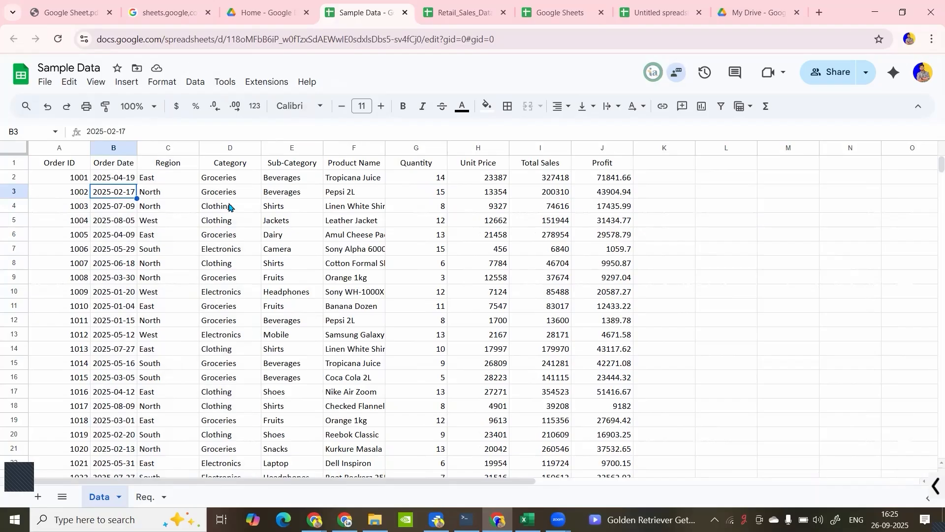
{"action": "left_click", "coordinate": [170, 248]}
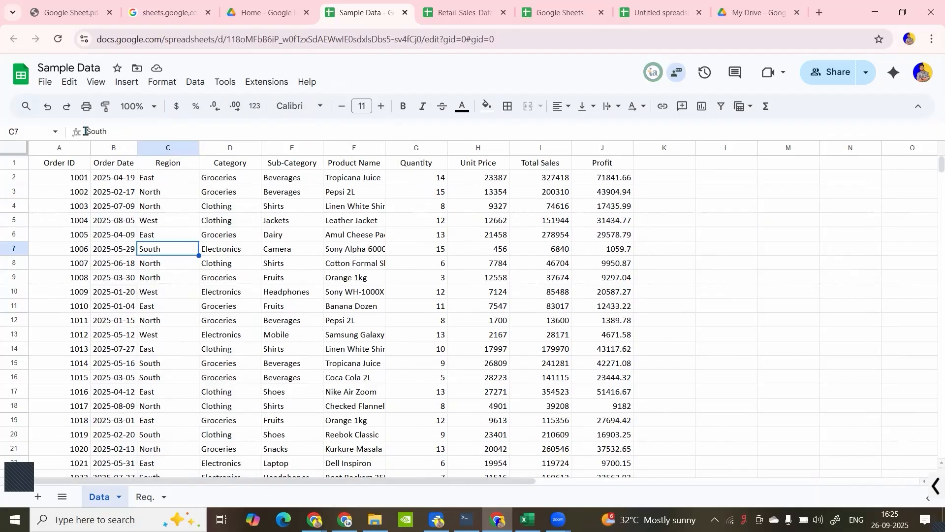
{"action": "left_click", "coordinate": [82, 165]}
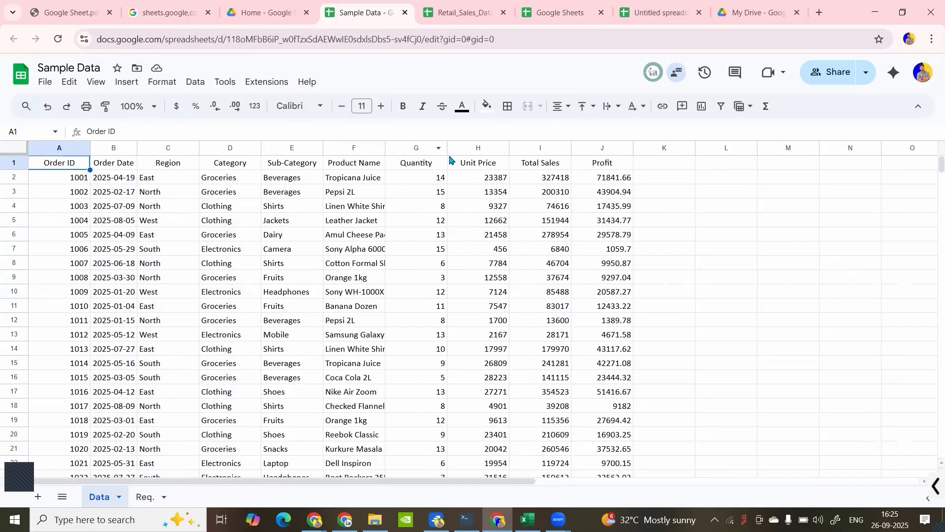
- Narrow the Quantity, Unit Price and Total Sales columns
{"action": "left_click_drag", "start_coordinate": [448, 149], "coordinate": [440, 149]}
{"action": "left_click_drag", "start_coordinate": [501, 149], "coordinate": [467, 149]}
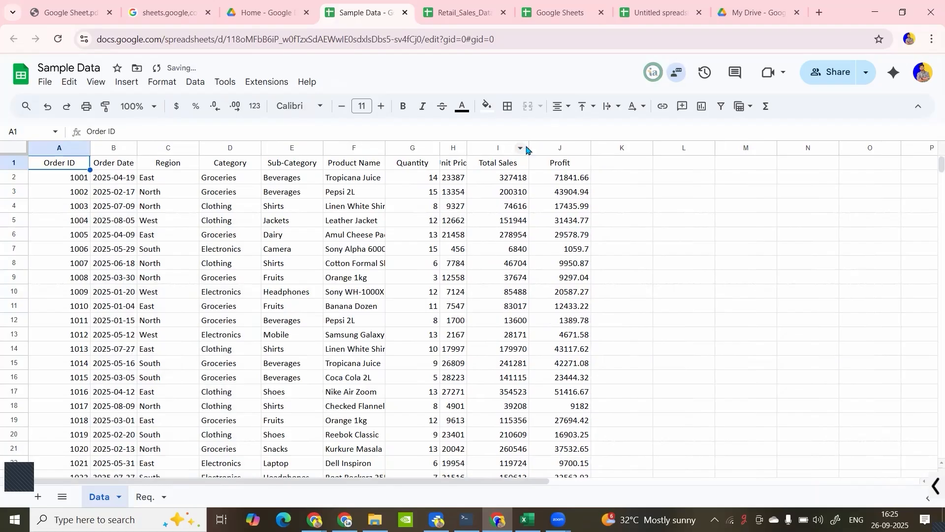
{"action": "left_click_drag", "start_coordinate": [528, 149], "coordinate": [511, 149]}
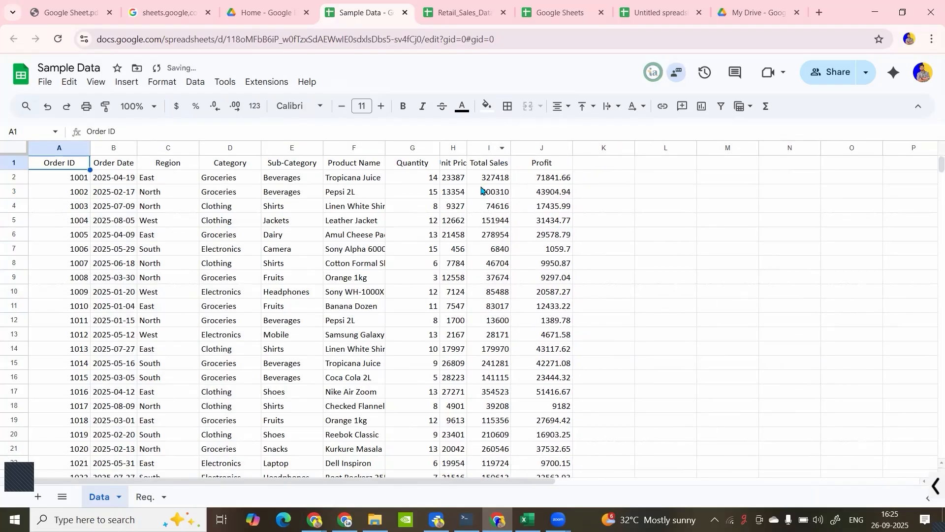
{"action": "left_click", "coordinate": [484, 192]}
{"action": "left_click", "coordinate": [314, 205]}
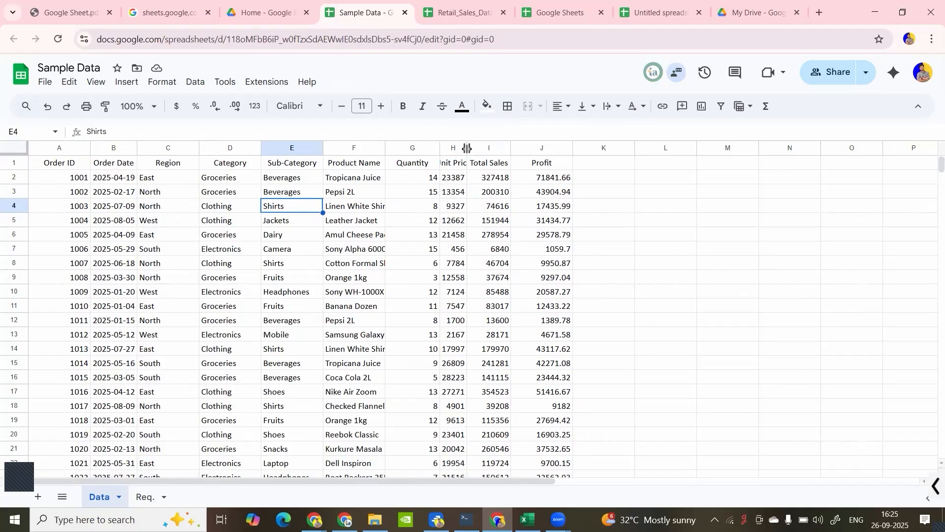
- Widen the Unit Price column H well beyond its data and fit it back to its contents
{"action": "left_click_drag", "start_coordinate": [466, 149], "coordinate": [622, 147]}
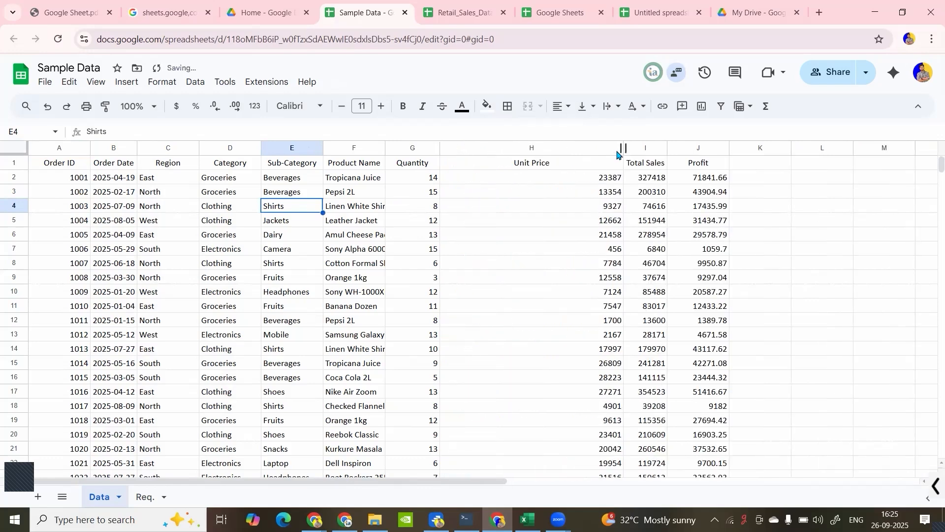
{"action": "left_click", "coordinate": [601, 197]}
{"action": "double_click", "coordinate": [622, 148]}
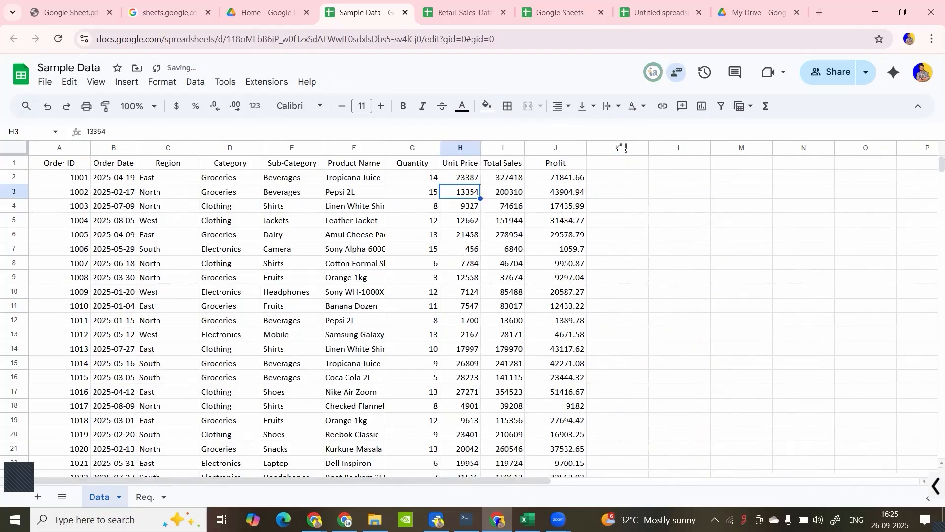
- Increase the height of row 3 and fit it back to its contents
{"action": "left_click_drag", "start_coordinate": [16, 196], "coordinate": [16, 237]}
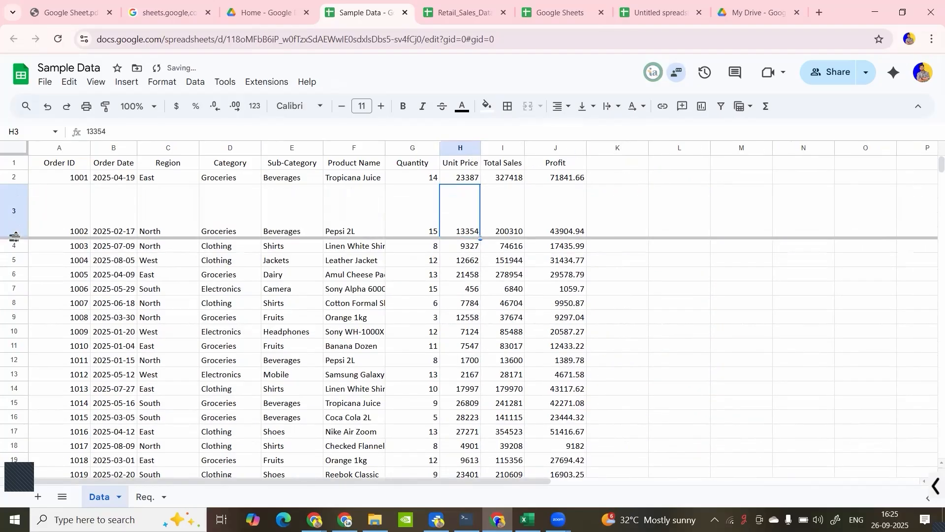
{"action": "double_click", "coordinate": [16, 236]}
{"action": "left_click", "coordinate": [289, 195]}
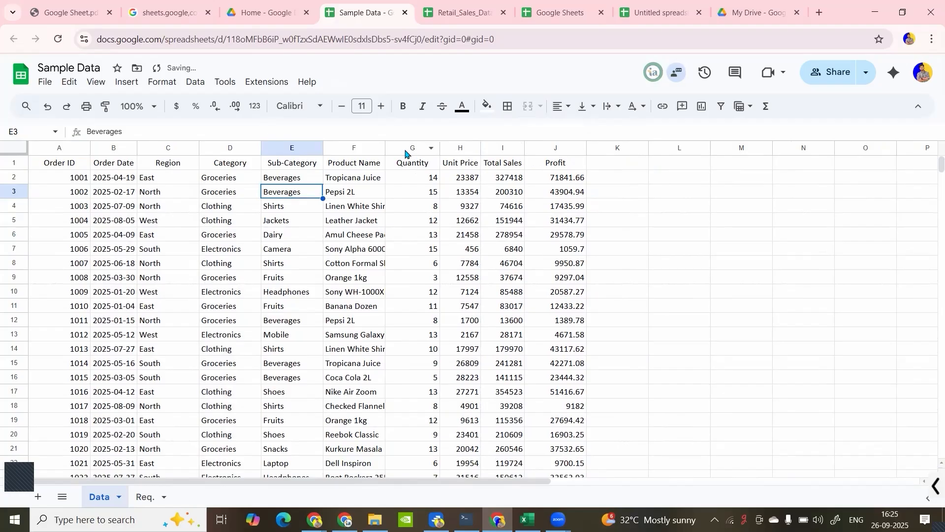
{"action": "left_click", "coordinate": [496, 179]}
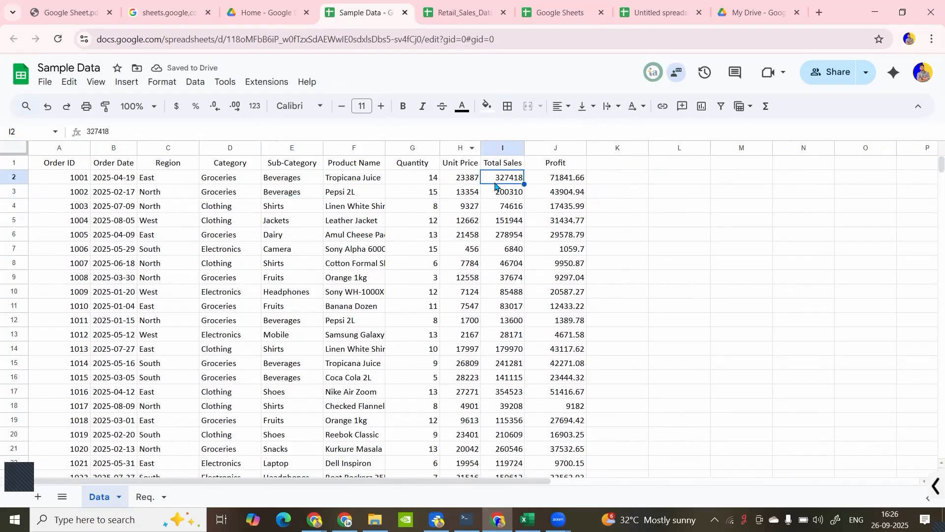
- Fit the width of the Profit column J to its contents
{"action": "mouse_move", "coordinate": [586, 148]}
{"action": "left_mouse_down"}
{"action": "mouse_move", "coordinate": [540, 149]}
{"action": "mouse_move", "coordinate": [585, 148]}
{"action": "left_mouse_up"}
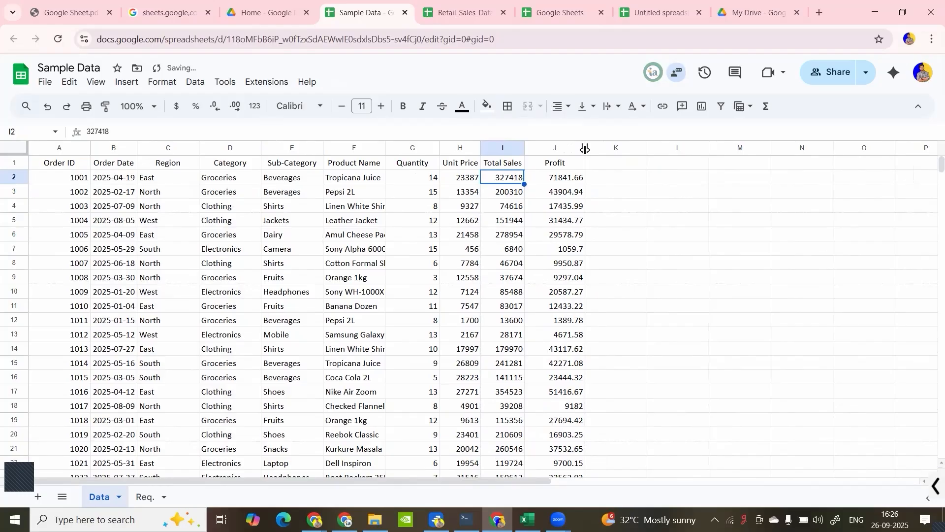
{"action": "double_click", "coordinate": [585, 149]}
{"action": "left_click", "coordinate": [297, 197]}
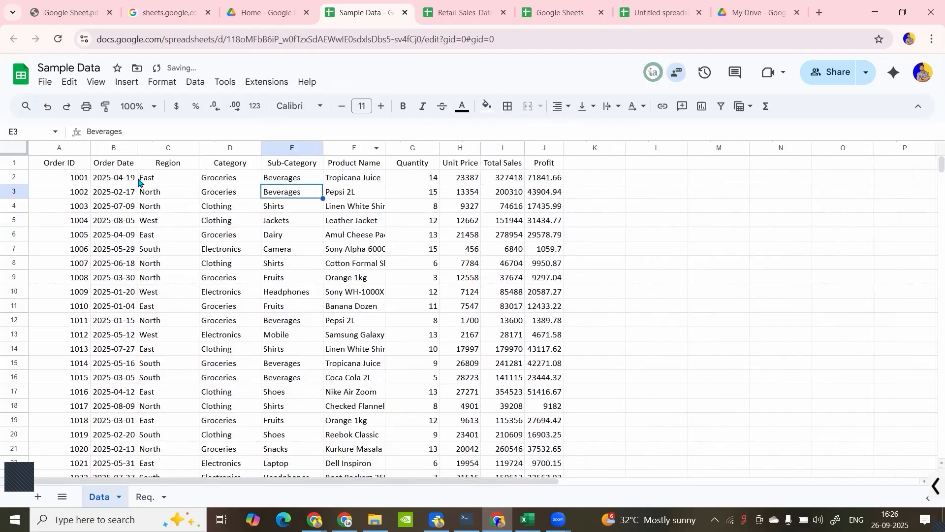
- Narrow the Order ID column A and the Order Date column B
{"action": "left_click_drag", "start_coordinate": [90, 147], "coordinate": [58, 163]}
{"action": "left_click", "coordinate": [92, 148]}
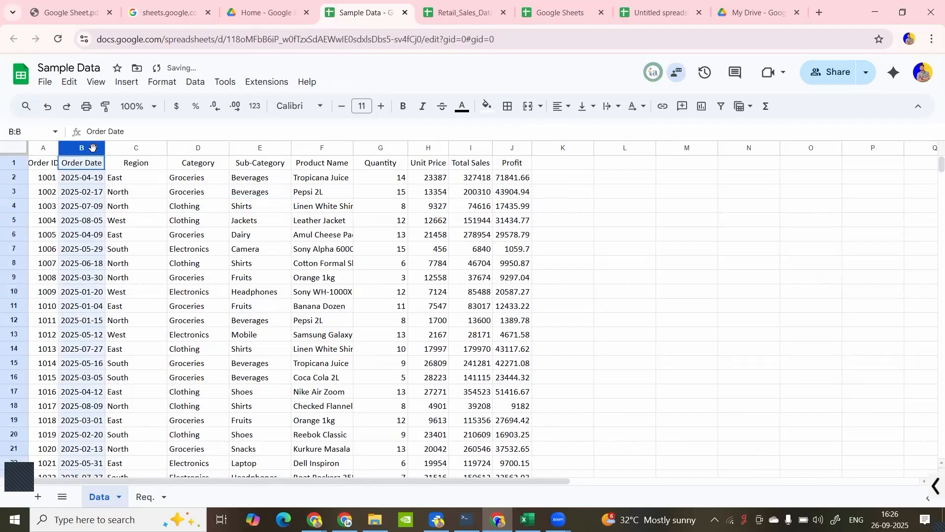
{"action": "left_click_drag", "start_coordinate": [102, 147], "coordinate": [91, 147]}
- Move the Region column to the other side of Category and undo the move
{"action": "left_click", "coordinate": [123, 149]}
{"action": "left_click_drag", "start_coordinate": [169, 155], "coordinate": [217, 149]}
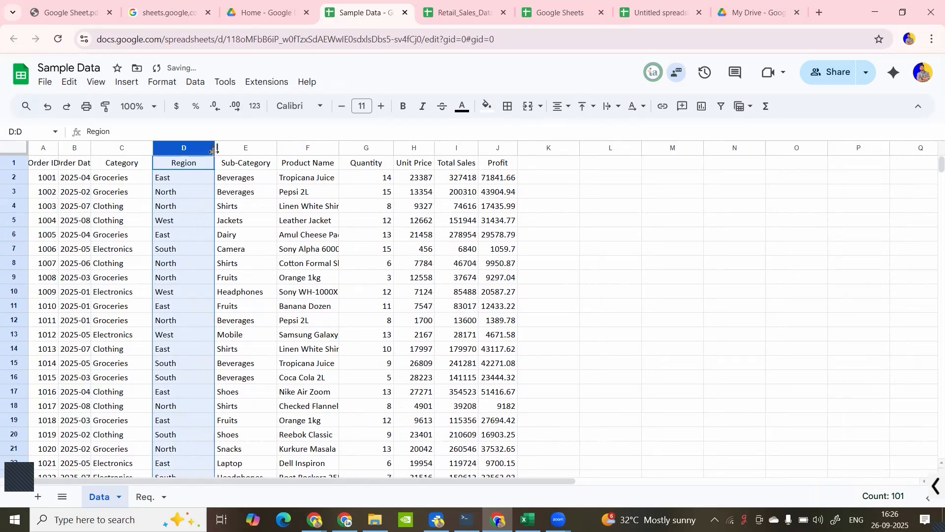
{"action": "key", "text": "ctrl+z"}
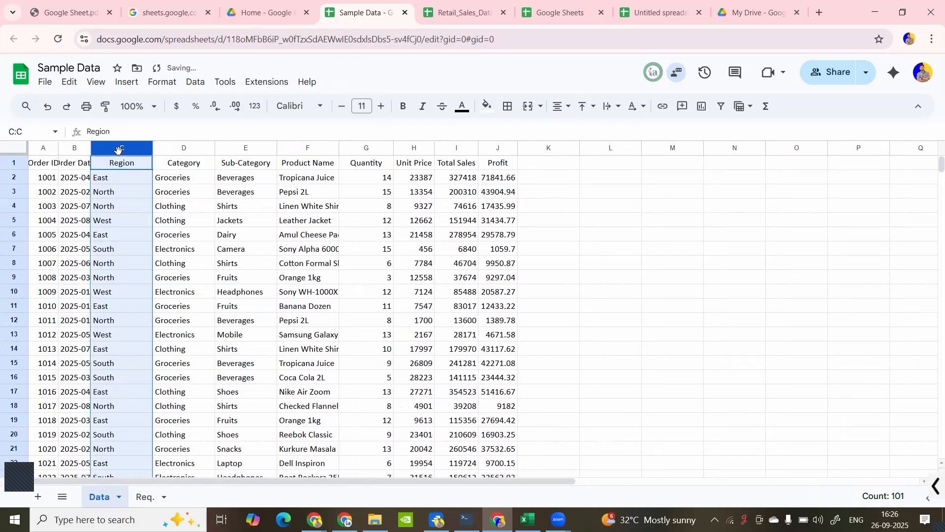
- Narrow the Region and Category columns together to the same width
{"action": "left_click_drag", "start_coordinate": [217, 144], "coordinate": [148, 146]}
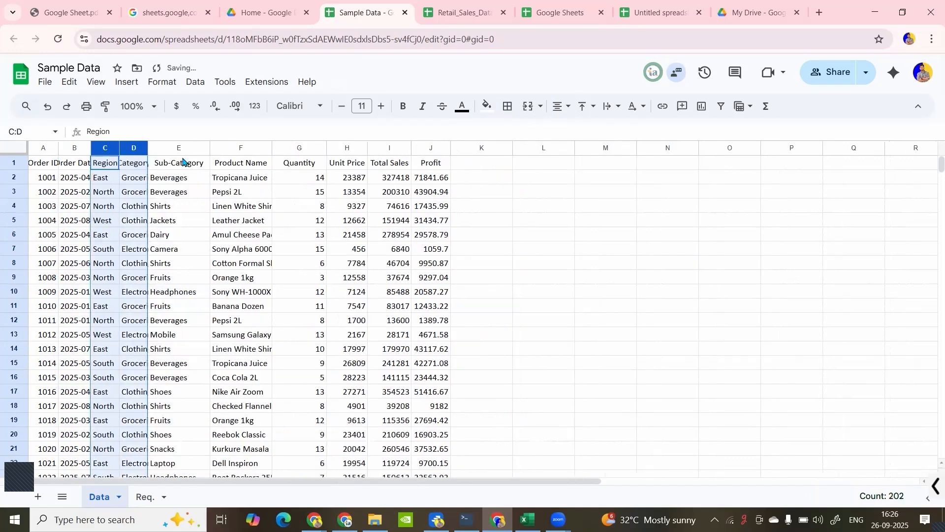
{"action": "left_click", "coordinate": [202, 205]}
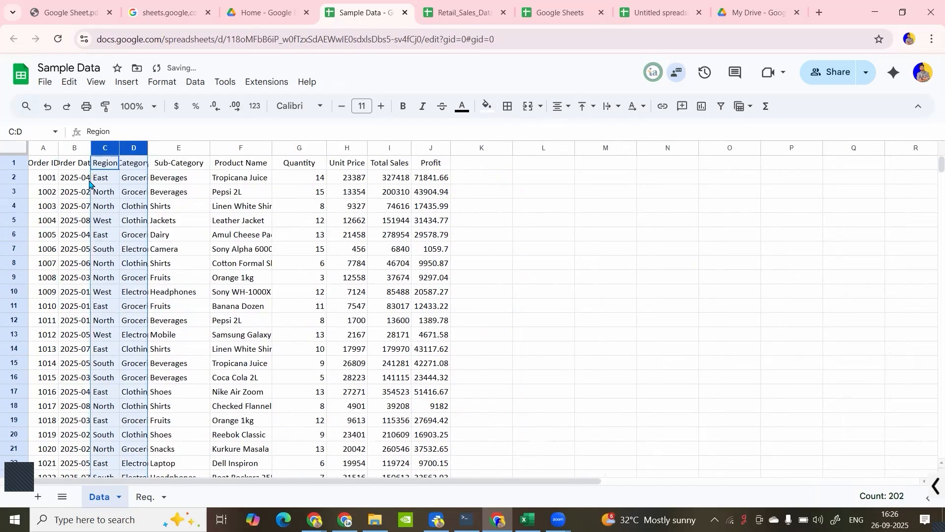
- Select columns A to J and fit all their widths to their contents at once
{"action": "right_click", "coordinate": [38, 145]}
{"action": "key", "text": "Escape"}
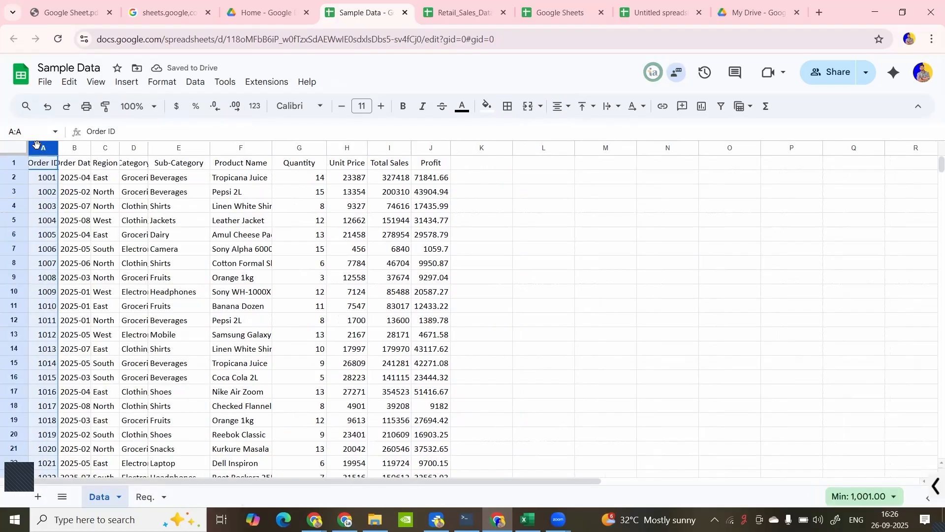
{"action": "key", "text": "ctrl+shift+Right"}
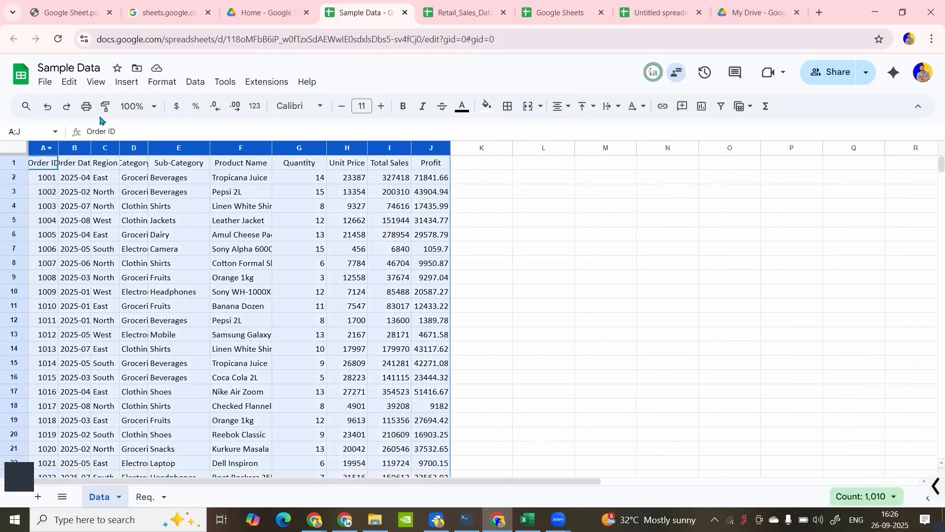
{"action": "double_click", "coordinate": [452, 151]}
{"action": "left_click", "coordinate": [435, 197]}
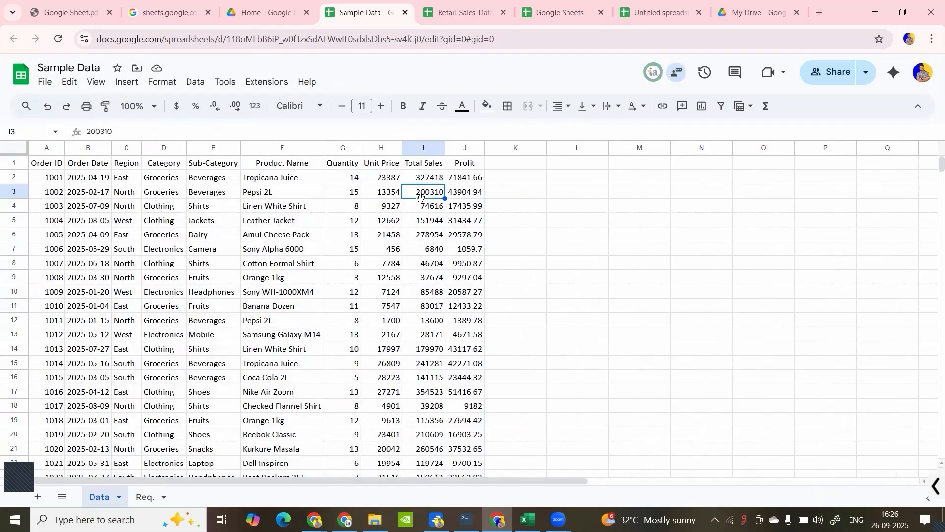
{"action": "left_click", "coordinate": [322, 222]}
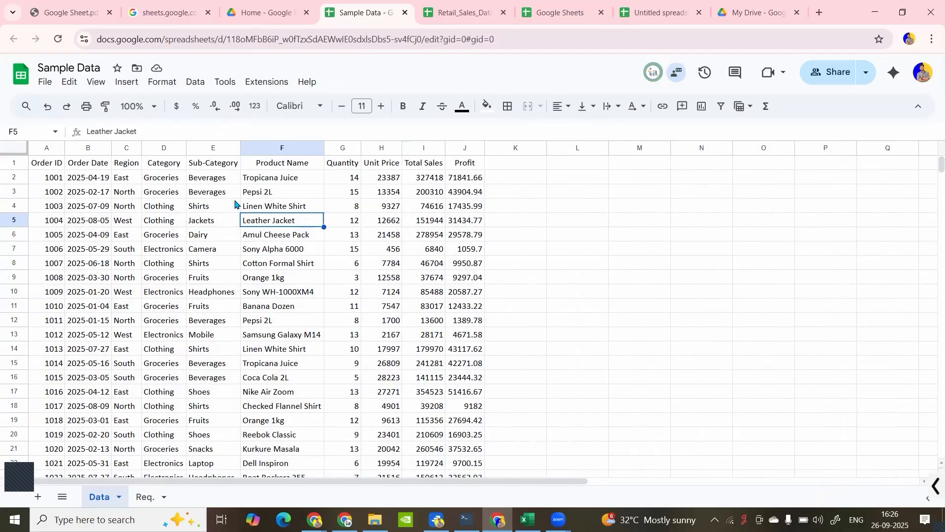
{"action": "left_click", "coordinate": [113, 237]}
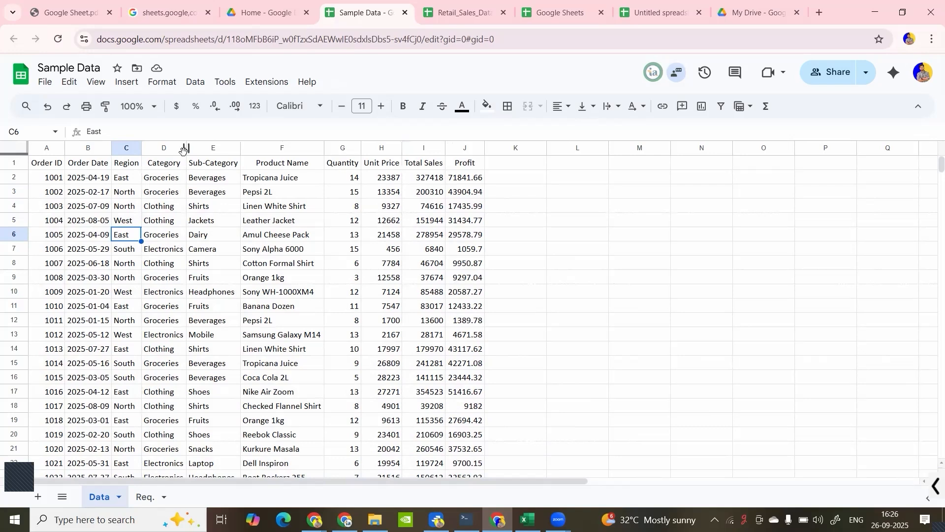
- Widen the Category column D and fit it back to its contents
{"action": "left_click_drag", "start_coordinate": [186, 148], "coordinate": [228, 148]}
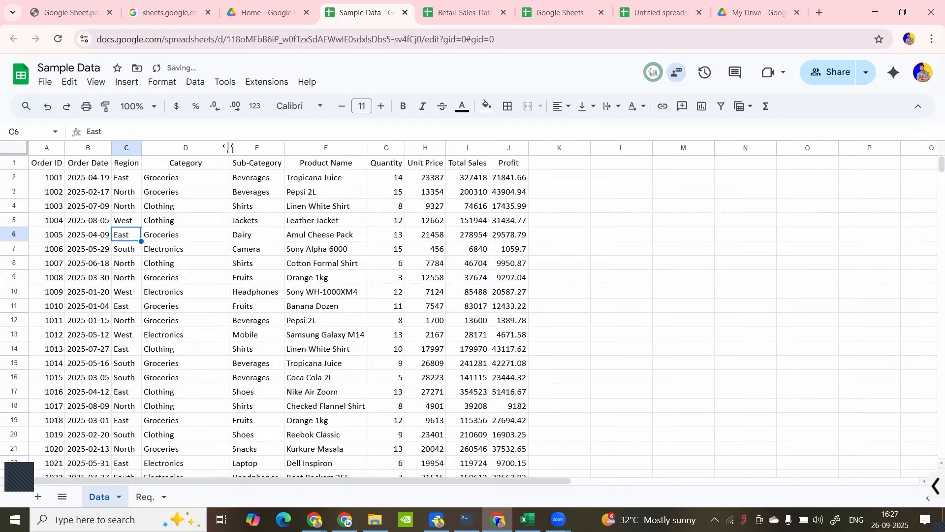
{"action": "double_click", "coordinate": [228, 148]}
{"action": "left_click", "coordinate": [191, 197]}
{"action": "left_click", "coordinate": [84, 220]}
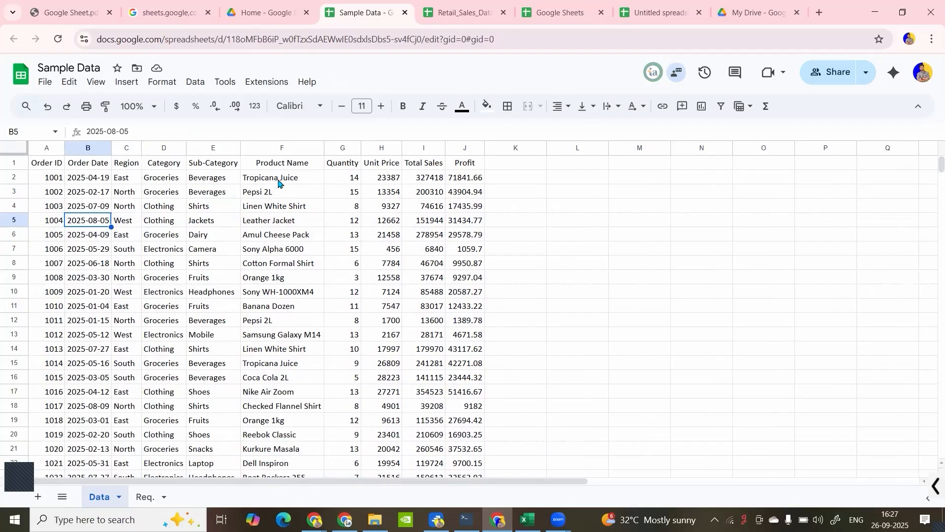
{"action": "left_click", "coordinate": [261, 165]}
{"action": "double_click", "coordinate": [253, 160]}
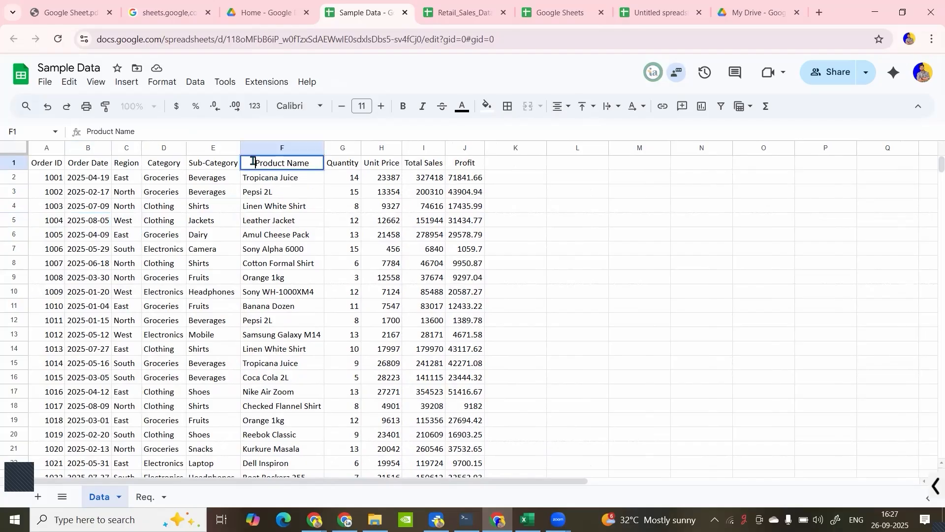
{"action": "left_click", "coordinate": [278, 212]}
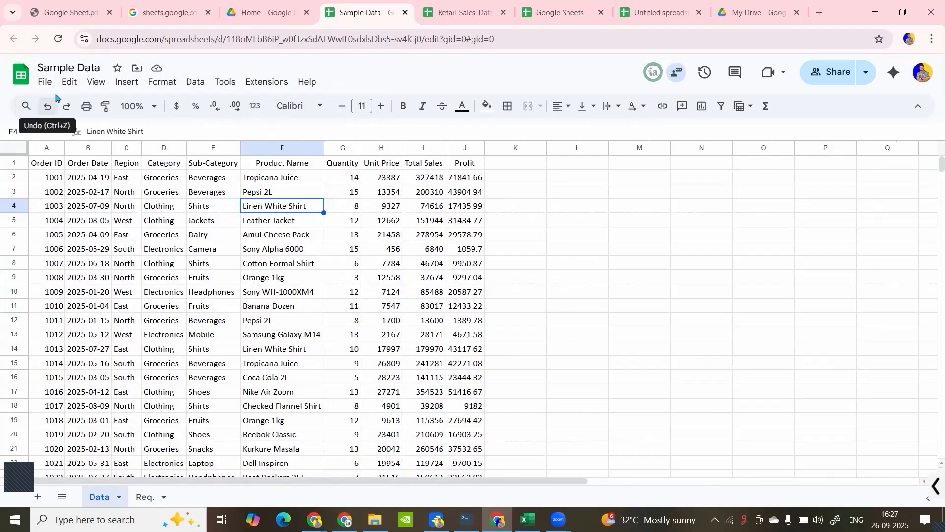
{"action": "left_click", "coordinate": [69, 82]}
{"action": "left_click", "coordinate": [69, 82]}
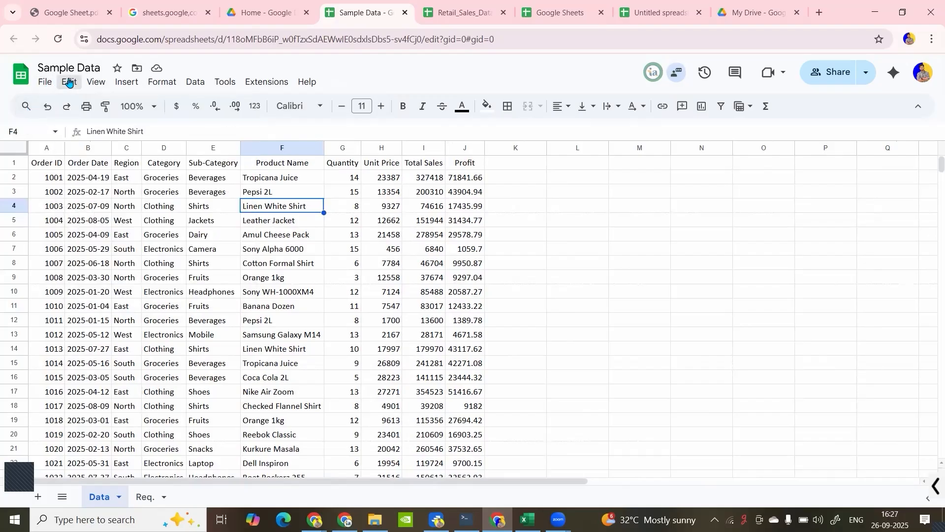
{"action": "left_click", "coordinate": [69, 83]}
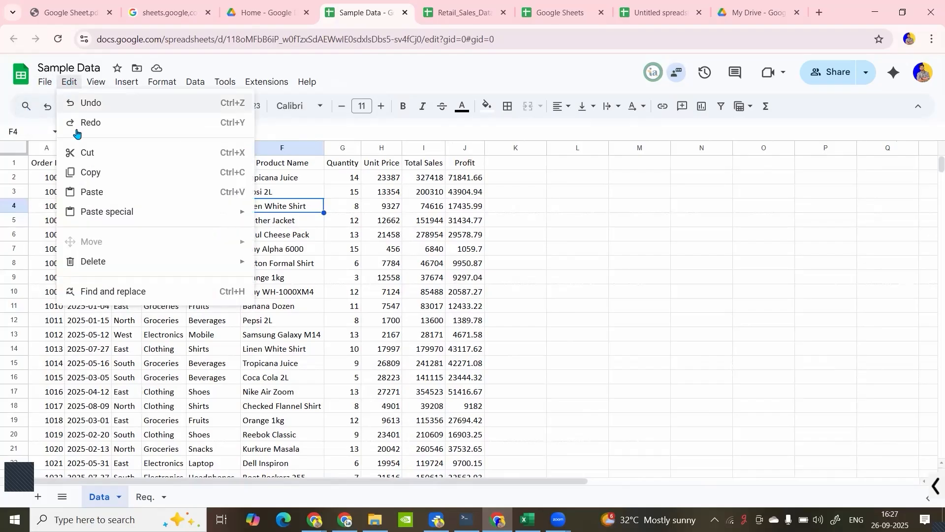
{"action": "left_click", "coordinate": [66, 81]}
{"action": "left_click", "coordinate": [74, 82]}
{"action": "left_click", "coordinate": [72, 84]}
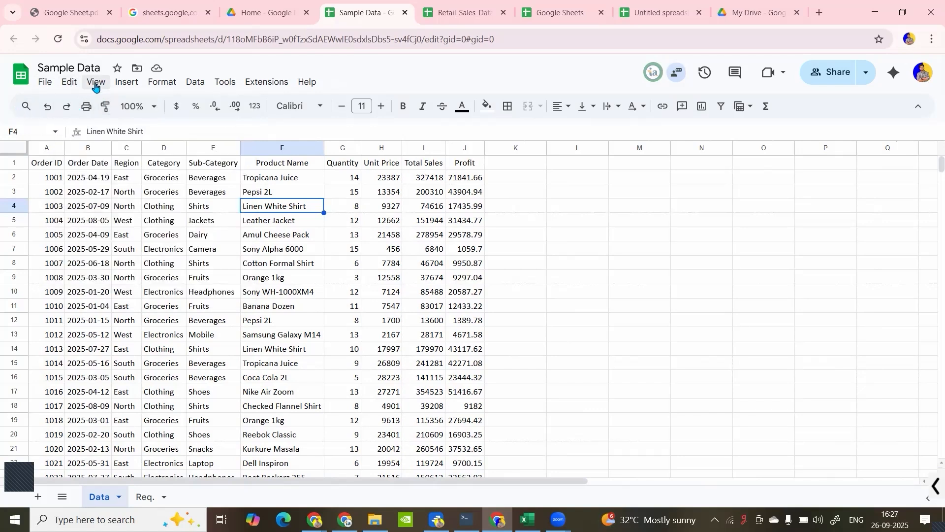
{"action": "left_click", "coordinate": [128, 82]}
{"action": "left_click", "coordinate": [130, 85]}
{"action": "left_click", "coordinate": [153, 84]}
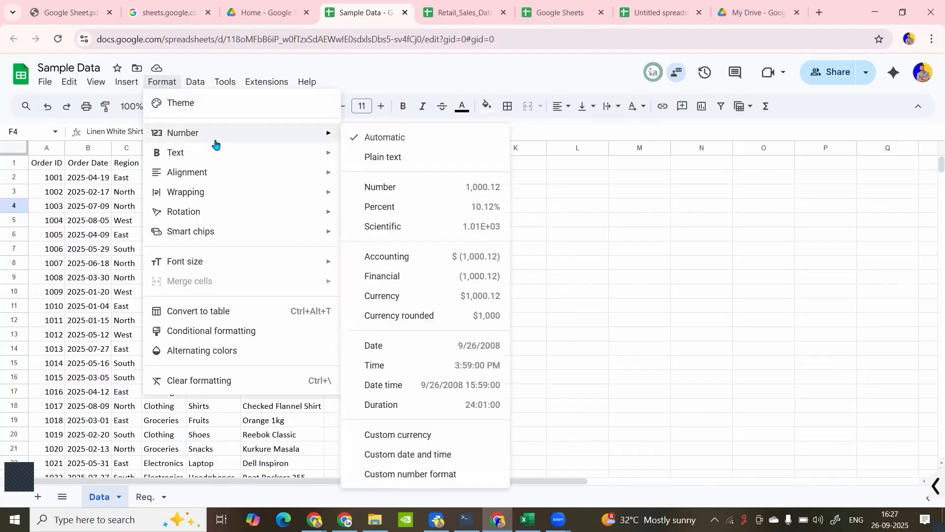
{"action": "mouse_move", "coordinate": [227, 176]}
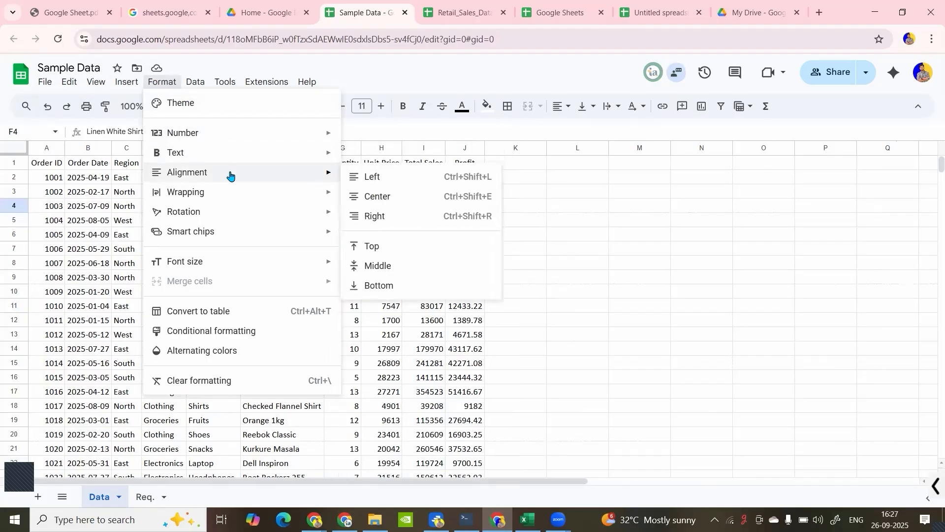
{"action": "left_click", "coordinate": [91, 182]}
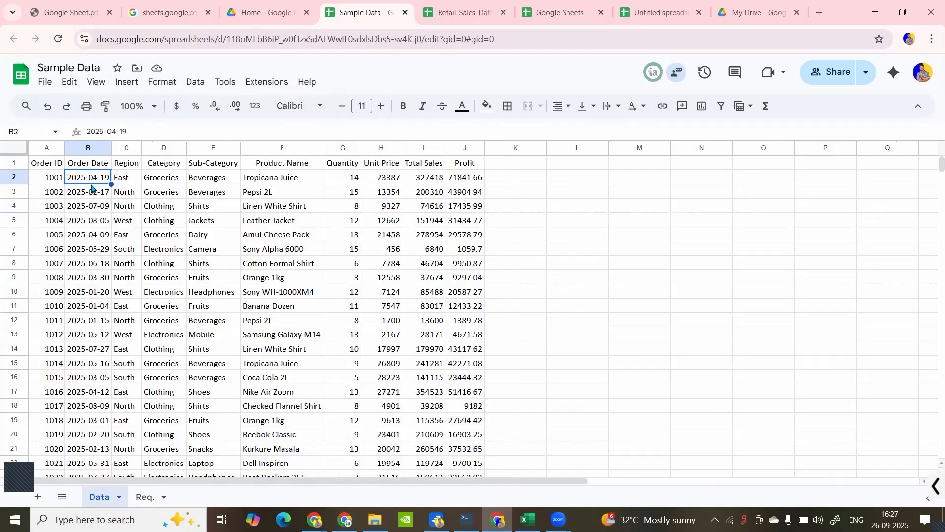
- Make the header row A1:J1 bold and fill it with light cornflower blue
{"action": "left_click", "coordinate": [47, 167]}
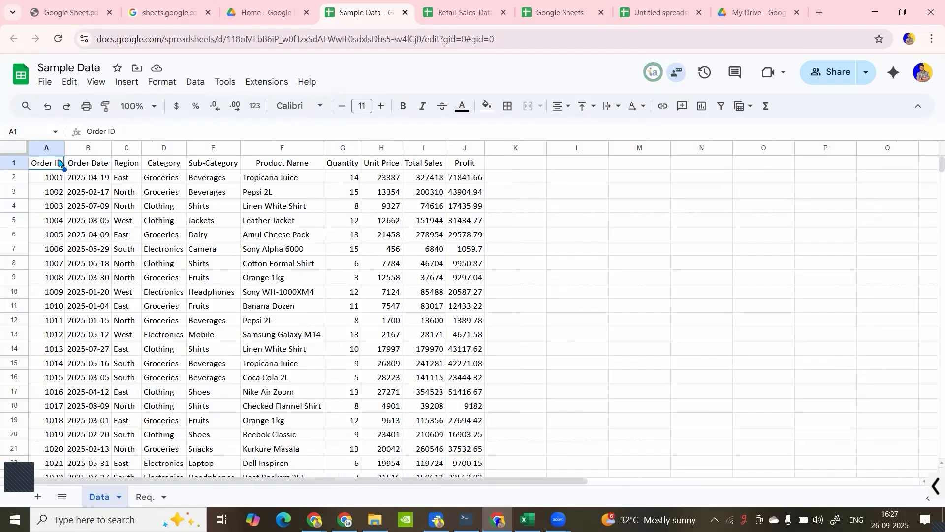
{"action": "key", "text": "ctrl+shift+Right"}
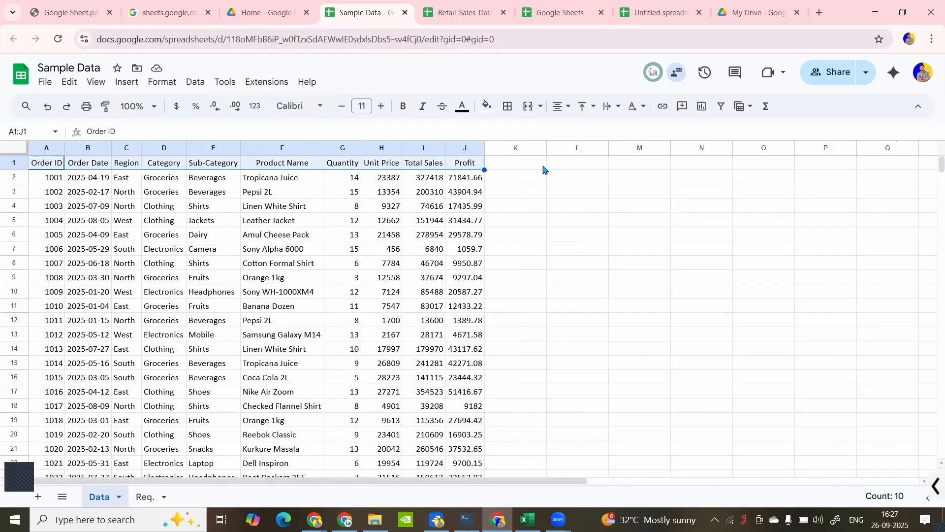
{"action": "left_click", "coordinate": [404, 106]}
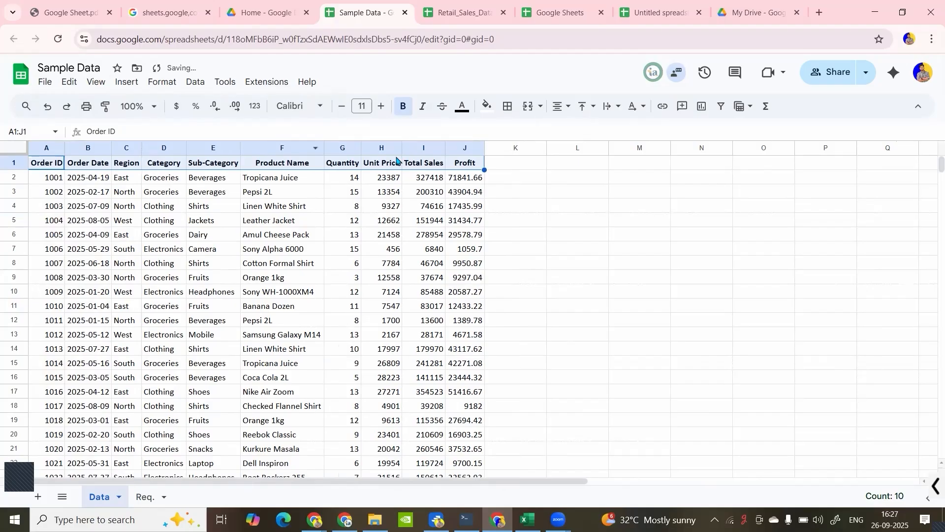
{"action": "left_click", "coordinate": [487, 107]}
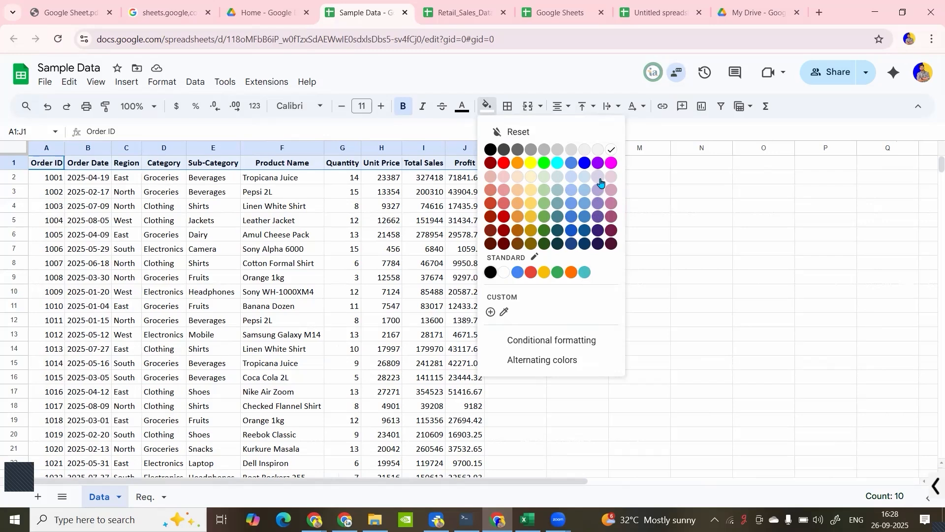
{"action": "left_click", "coordinate": [572, 193]}
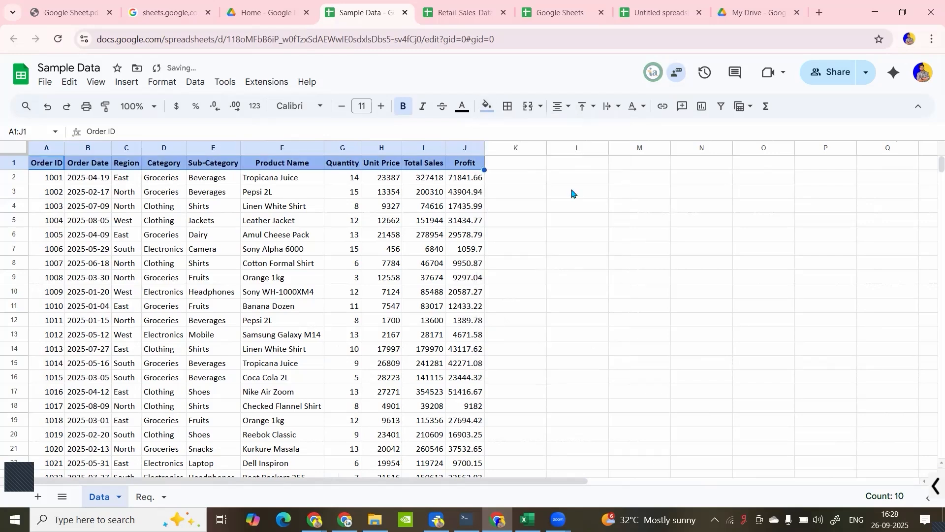
- Try a dark red fill on the header row A1:J1, and settle on light yellow 2 instead
{"action": "left_click", "coordinate": [485, 106]}
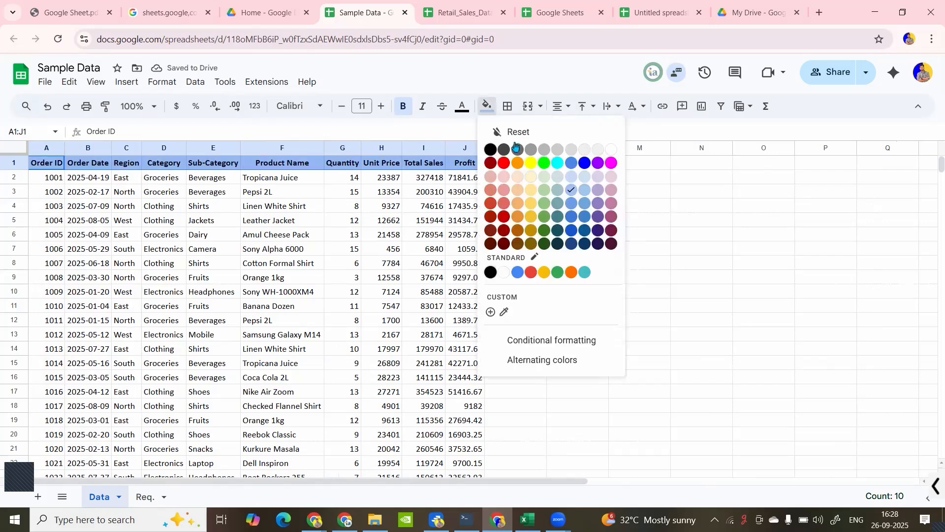
{"action": "left_click", "coordinate": [490, 240]}
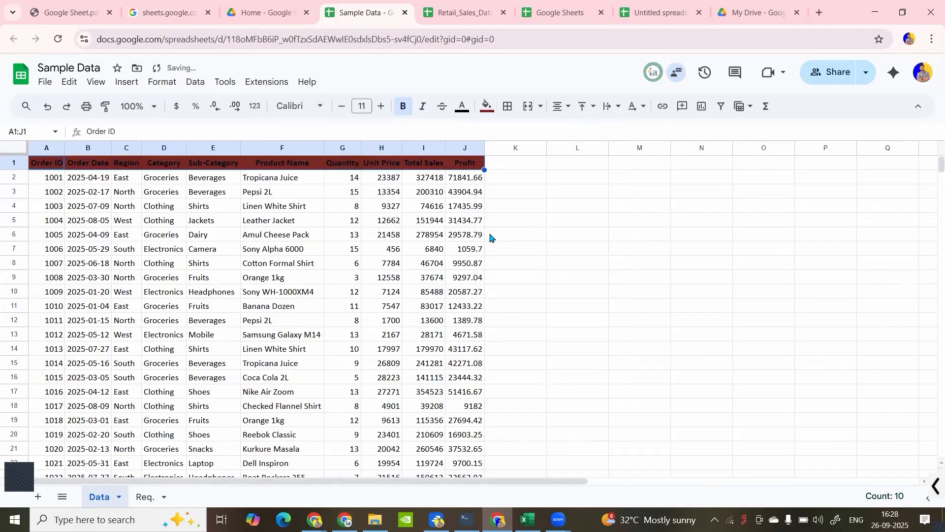
{"action": "left_click", "coordinate": [487, 106]}
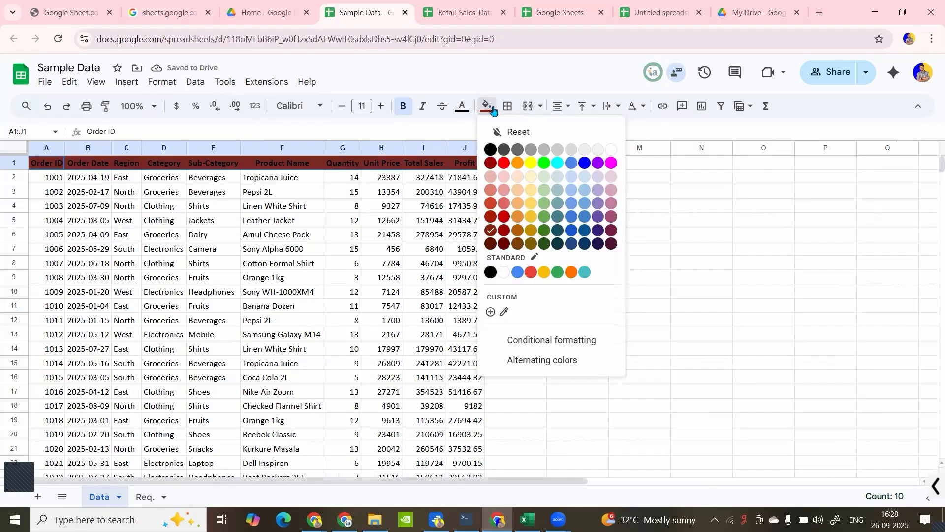
{"action": "left_click", "coordinate": [531, 191]}
- Try dark grey 4 as the header row's text color and set it back to black
{"action": "left_click", "coordinate": [467, 107]}
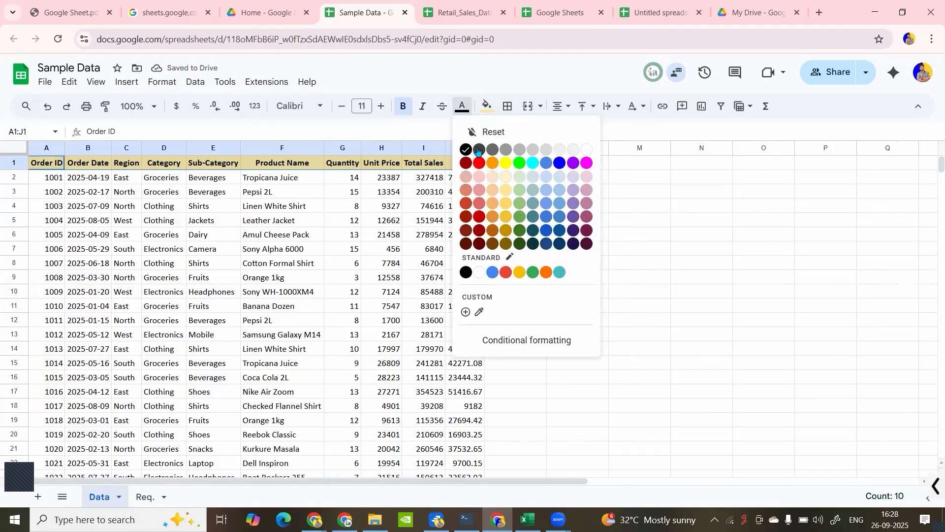
{"action": "left_click", "coordinate": [478, 150]}
{"action": "left_click", "coordinate": [462, 107]}
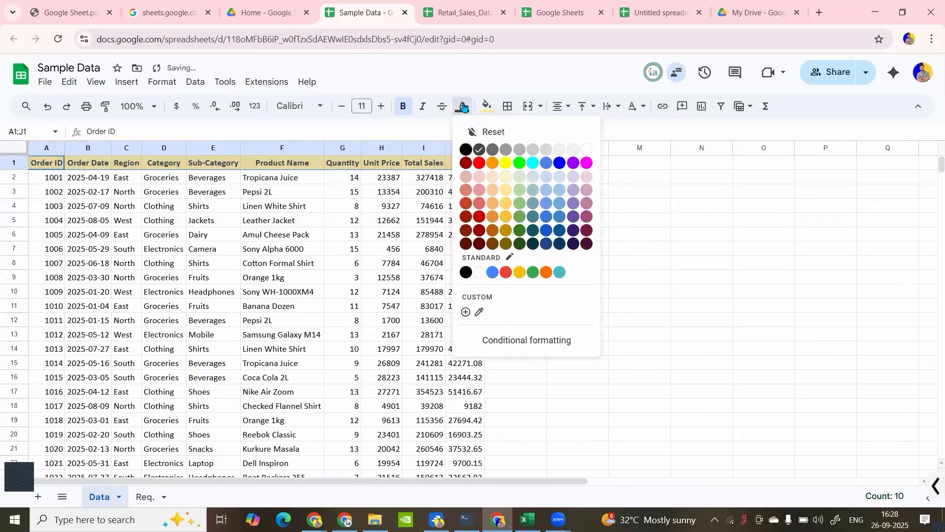
{"action": "left_click", "coordinate": [466, 149]}
{"action": "left_click", "coordinate": [442, 193]}
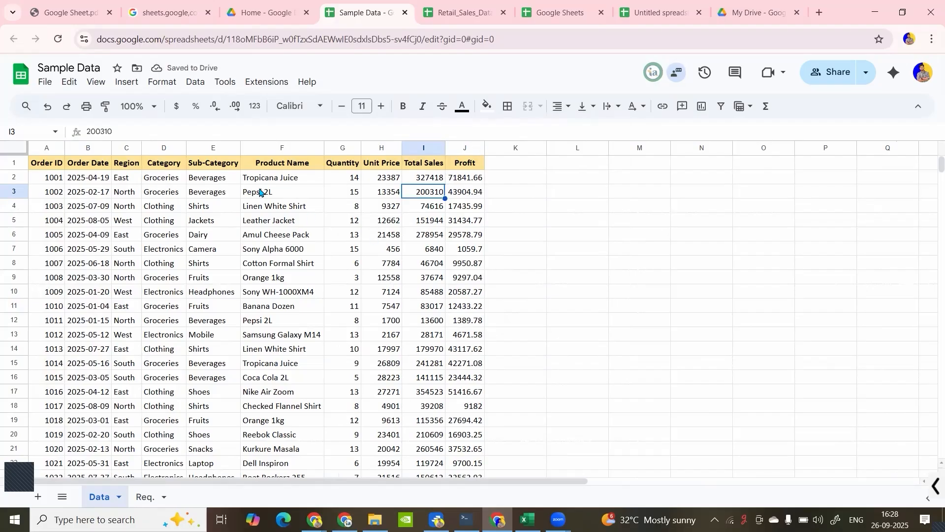
- Zoom the sheet view to 125%
{"action": "left_click", "coordinate": [213, 249]}
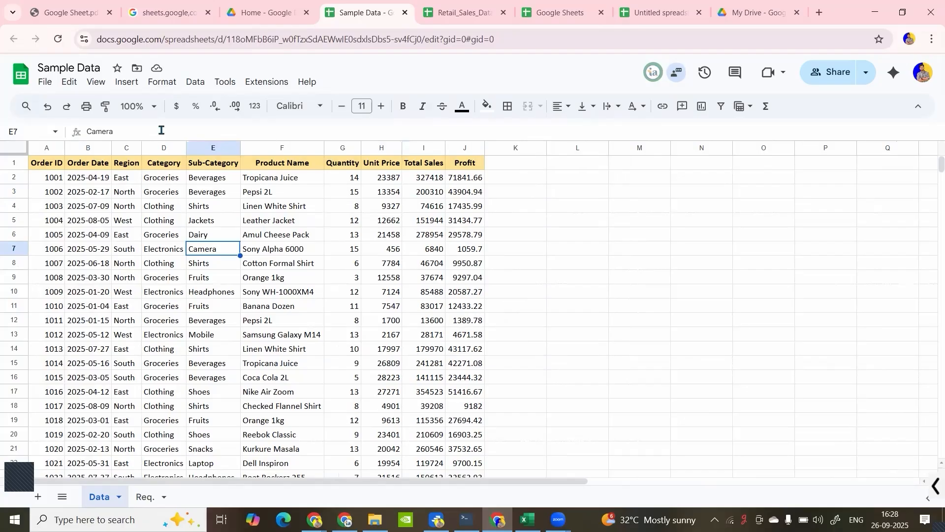
{"action": "left_click", "coordinate": [147, 108]}
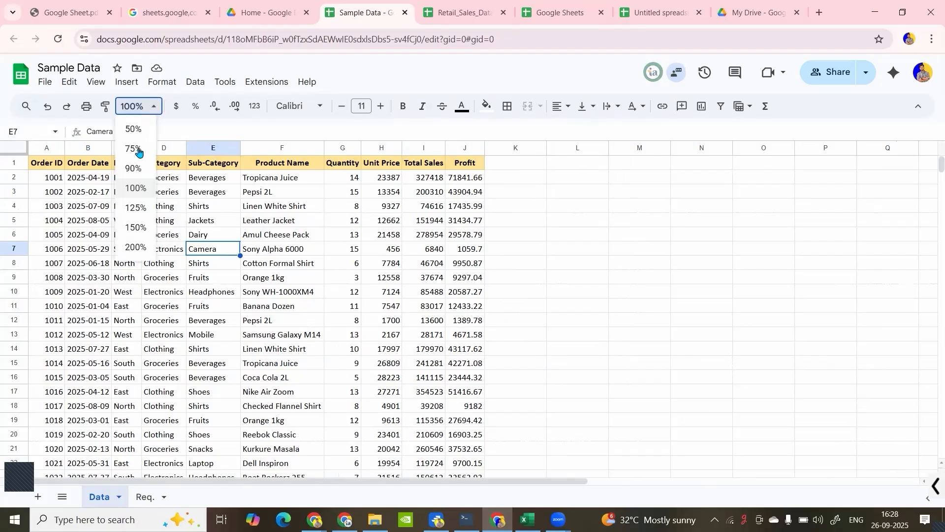
{"action": "left_click", "coordinate": [135, 208]}
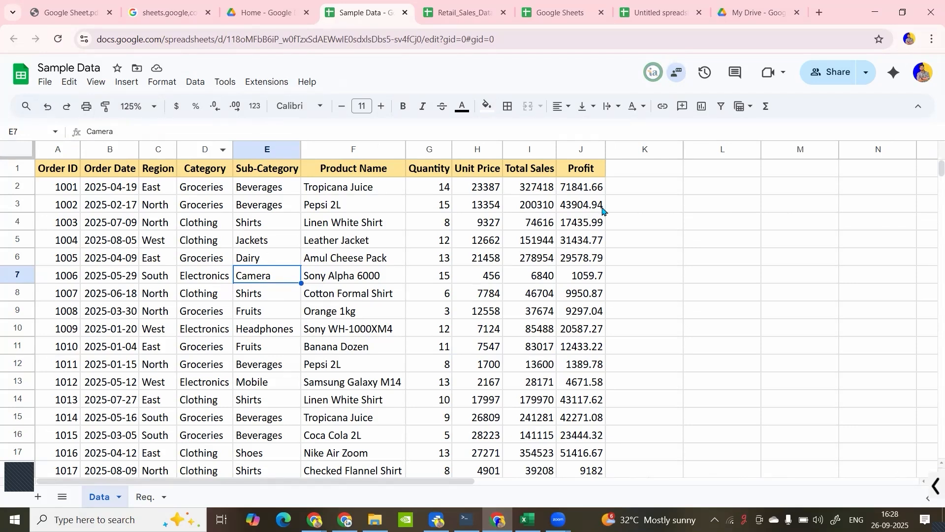
- Enter the letters w, e, r and t in cells L3 to L6, one per cell
{"action": "left_click", "coordinate": [719, 211]}
{"action": "type", "text": "w"}
{"action": "key", "text": "Return"}
{"action": "type", "text": "e"}
{"action": "key", "text": "Return"}
{"action": "type", "text": "r"}
{"action": "key", "text": "Return"}
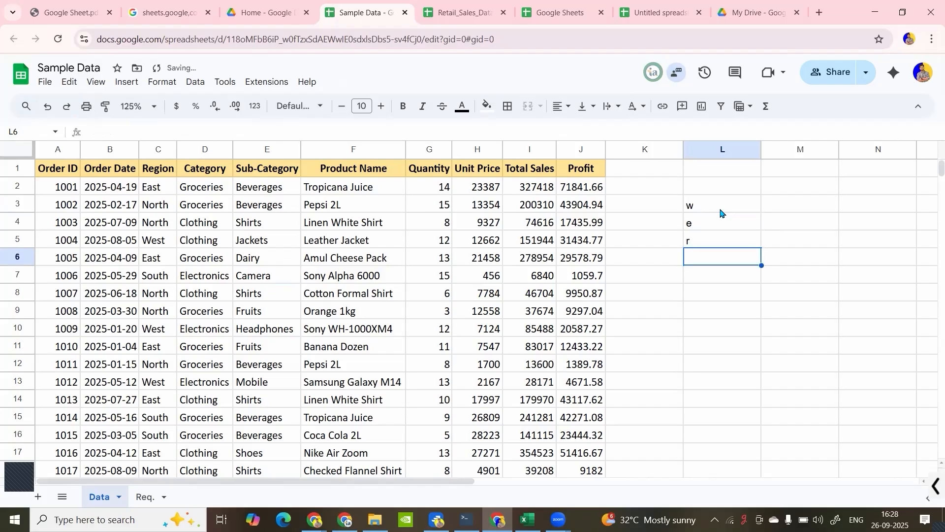
{"action": "type", "text": "t"}
{"action": "key", "text": "Return"}
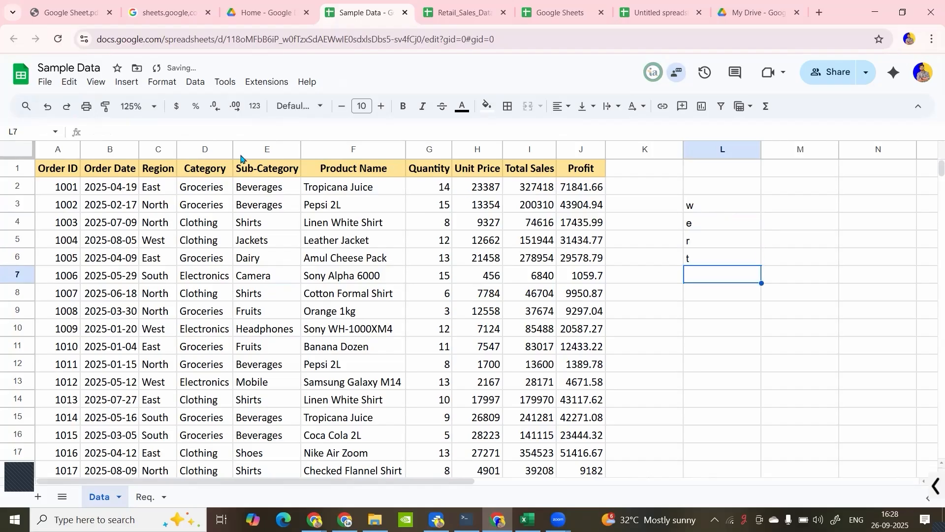
- Step back and forth through the letter entries in column L with undo and redo, leaving only w in L3
{"action": "left_click", "coordinate": [51, 112]}
{"action": "left_click", "coordinate": [50, 113]}
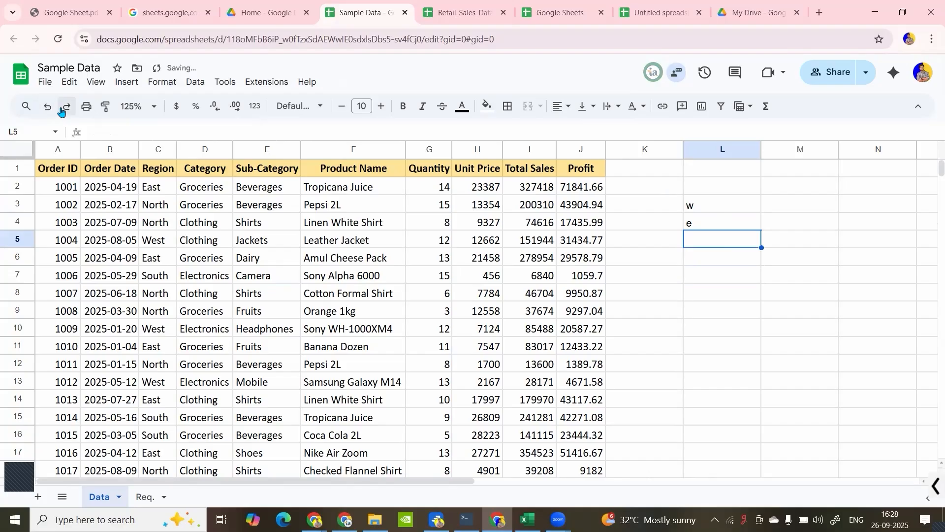
{"action": "left_click", "coordinate": [61, 111]}
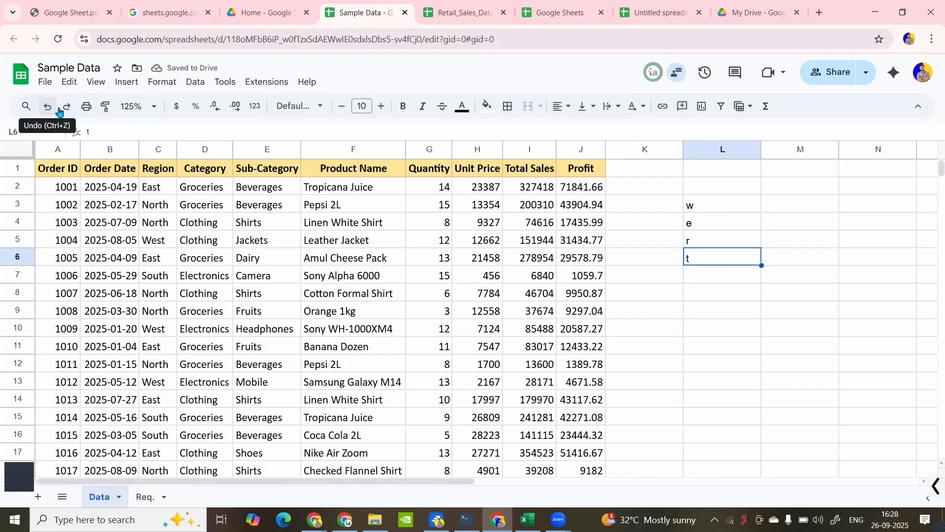
{"action": "key", "text": "ctrl+z"}
{"action": "key", "text": "ctrl+z"}
{"action": "key", "text": "ctrl+z"}
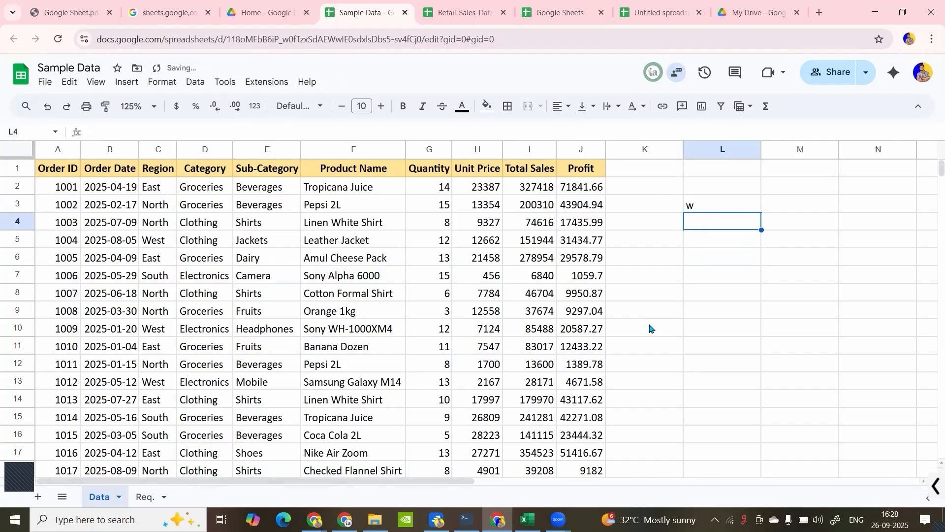
- Restore the letters e, r and t in L4:L6, and clear the contents of the range L3:L7
{"action": "type", "text": "e"}
{"action": "key", "text": "Return"}
{"action": "type", "text": "r"}
{"action": "key", "text": "Return"}
{"action": "type", "text": "t"}
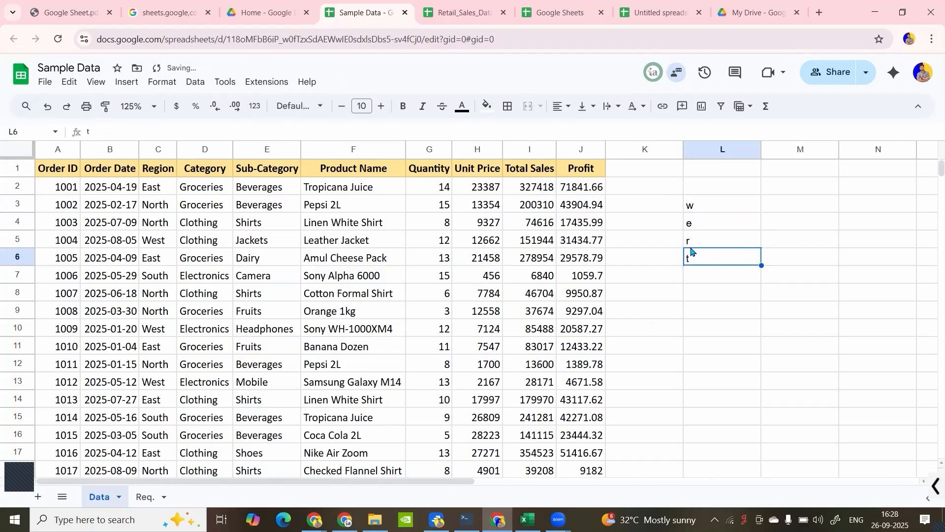
{"action": "left_click_drag", "start_coordinate": [698, 210], "coordinate": [698, 280]}
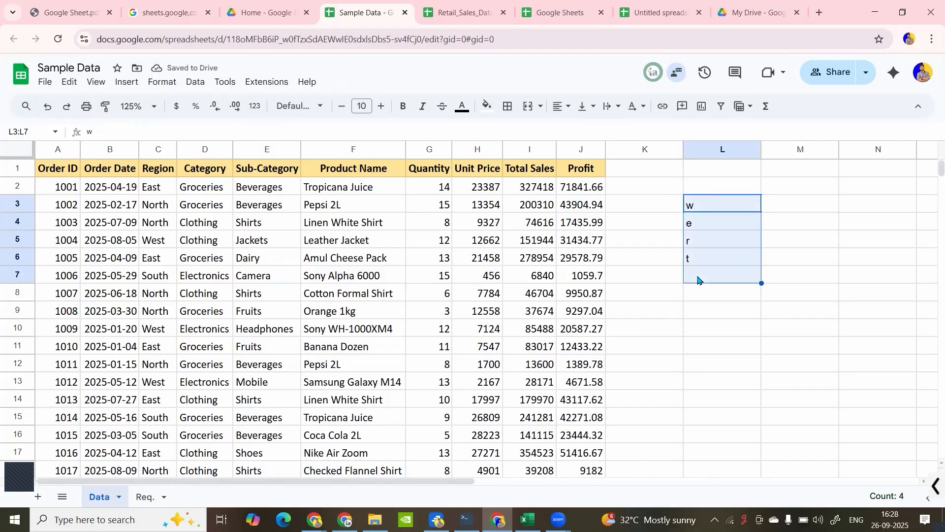
{"action": "key", "text": "Delete"}
{"action": "left_click", "coordinate": [482, 315]}
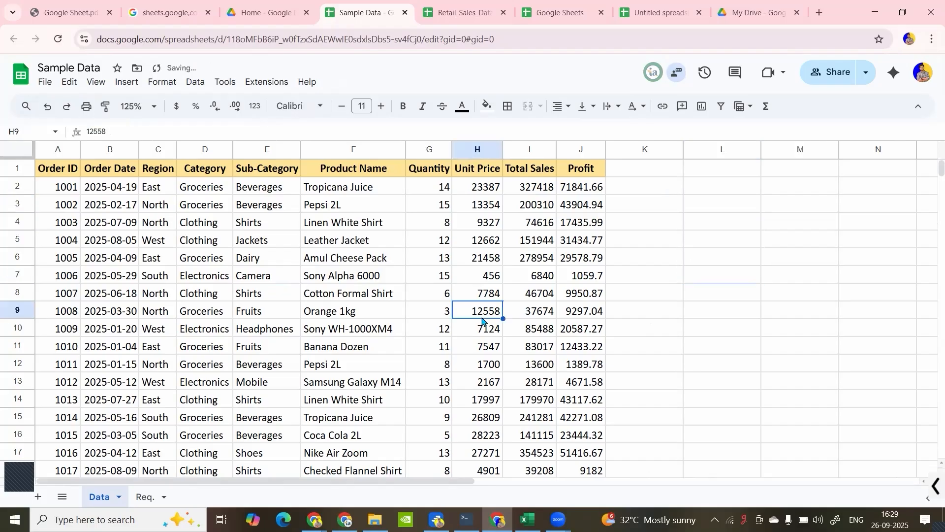
- Delete the contents of the whole sales table A1:J101 and undo the deletion
{"action": "key", "text": "ctrl+a"}
{"action": "key", "text": "Delete"}
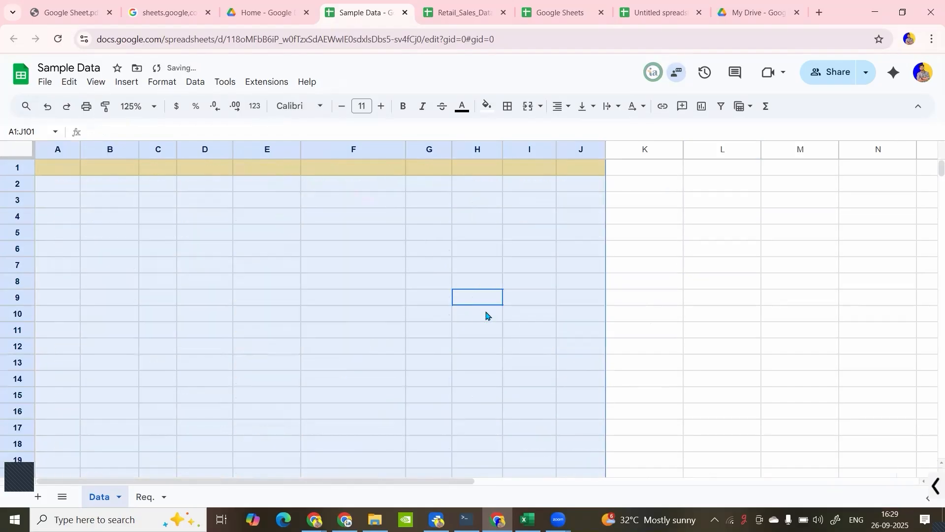
{"action": "left_click", "coordinate": [461, 284]}
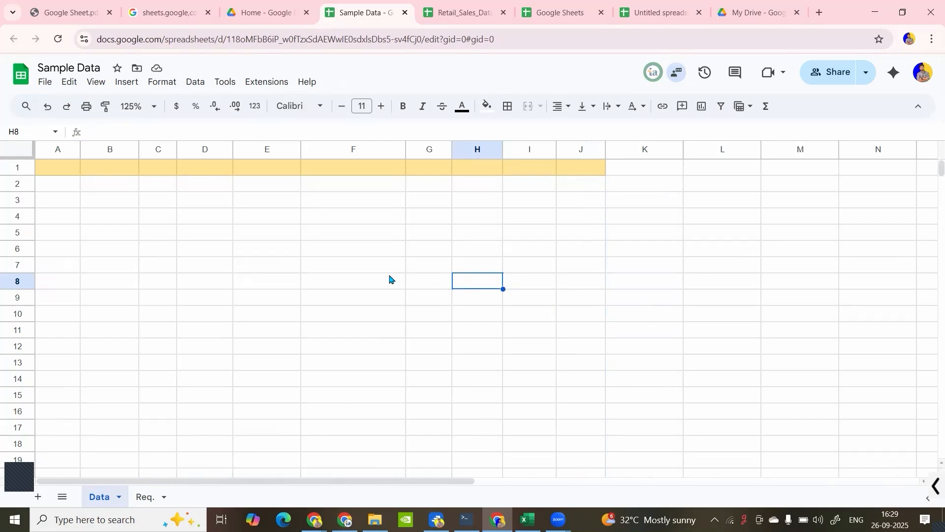
{"action": "key", "text": "ctrl+z"}
{"action": "left_click", "coordinate": [267, 258]}
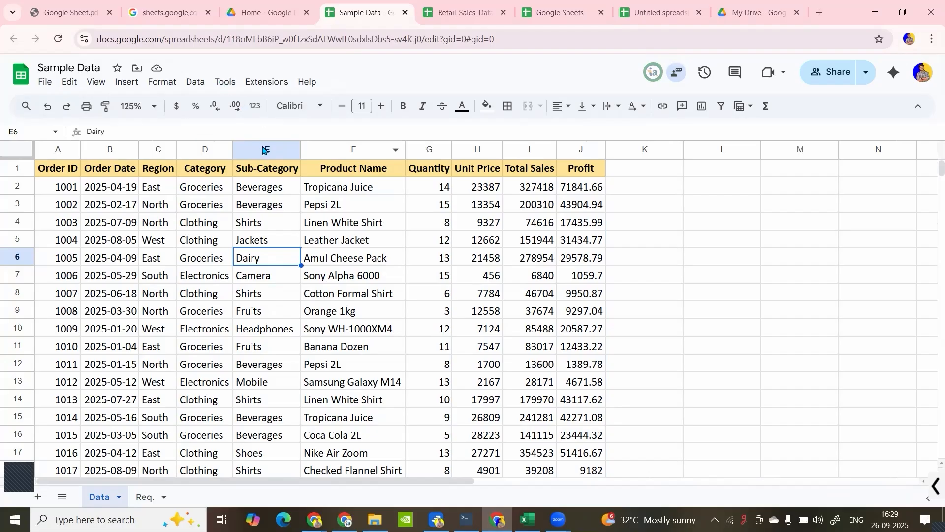
- Enter the text hello in cell L4
{"action": "left_click", "coordinate": [702, 227]}
{"action": "type", "text": "hello"}
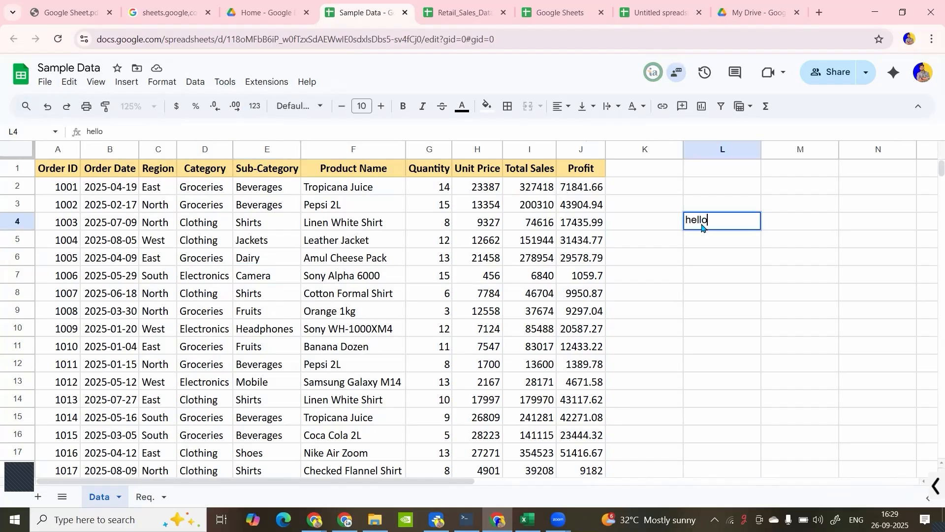
{"action": "key", "text": "Return"}
{"action": "left_click", "coordinate": [704, 227]}
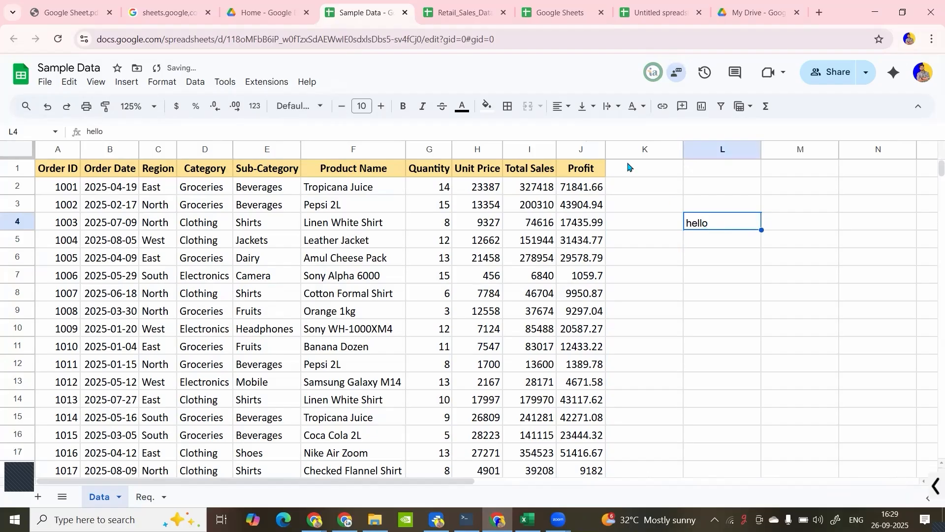
- Copy the Profit header's formatting onto the hello cell L4 with Paint format, and undo it
{"action": "left_click", "coordinate": [588, 175]}
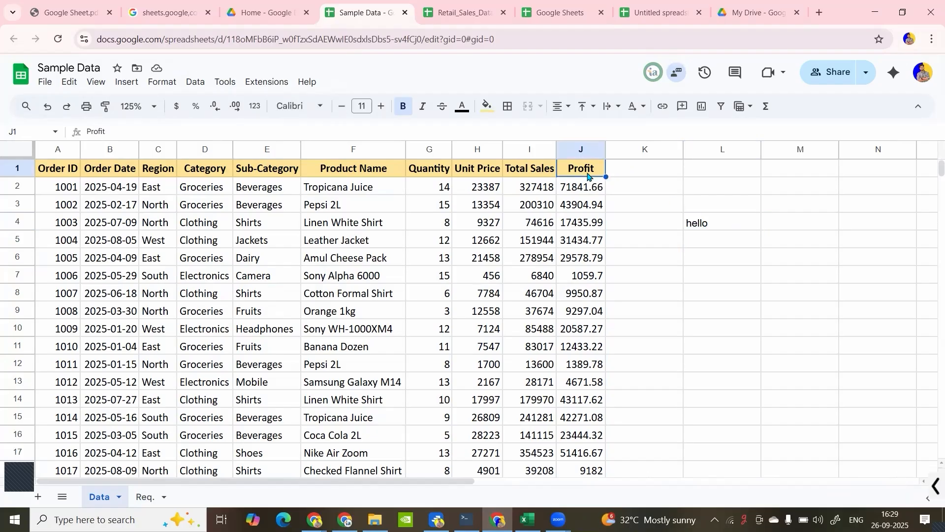
{"action": "left_click", "coordinate": [739, 224]}
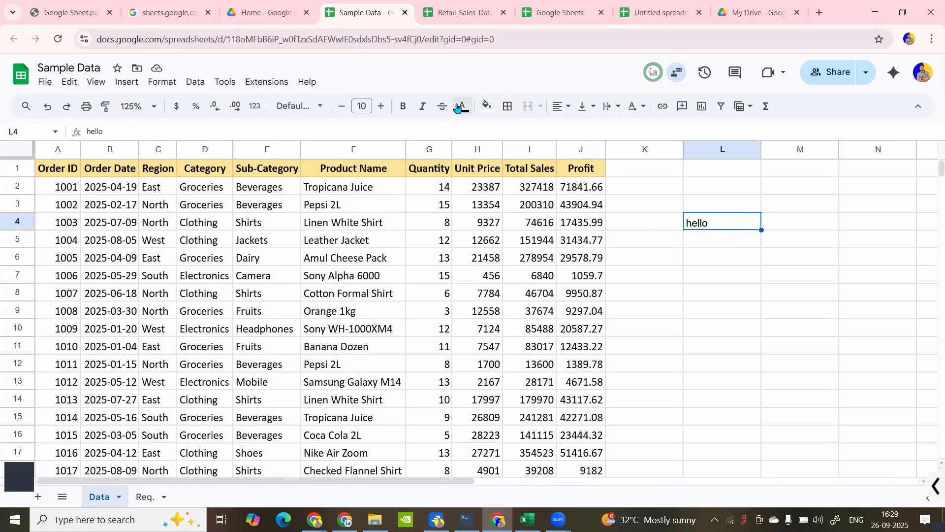
{"action": "left_click", "coordinate": [575, 174]}
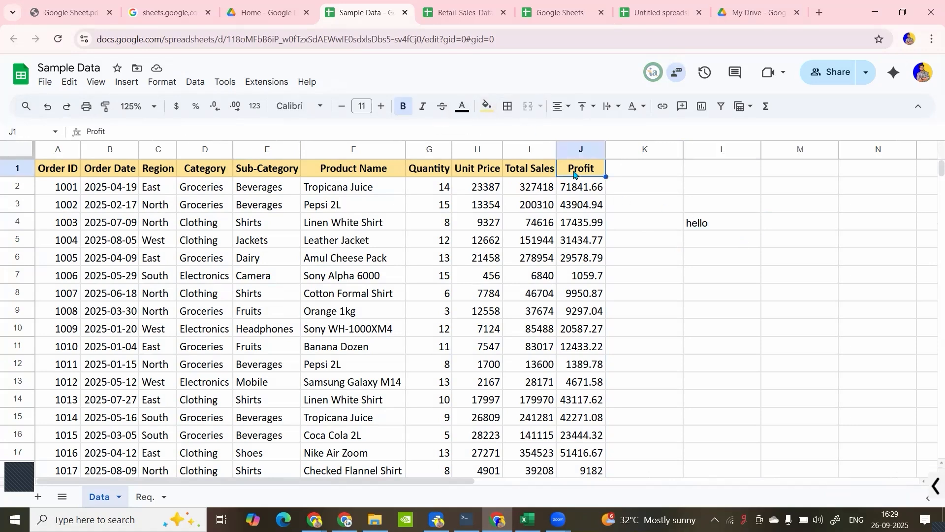
{"action": "left_click", "coordinate": [105, 113]}
{"action": "left_click", "coordinate": [700, 227]}
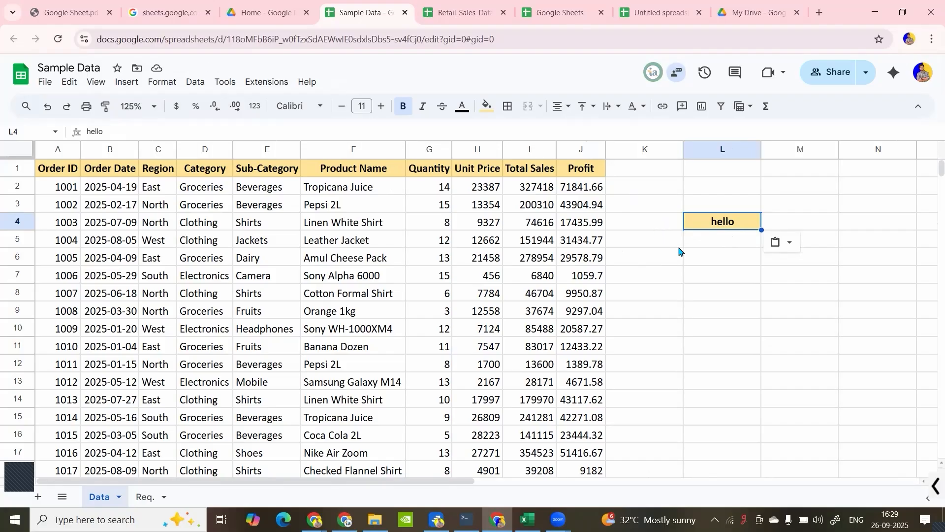
{"action": "left_click", "coordinate": [724, 264]}
{"action": "key", "text": "ctrl+z"}
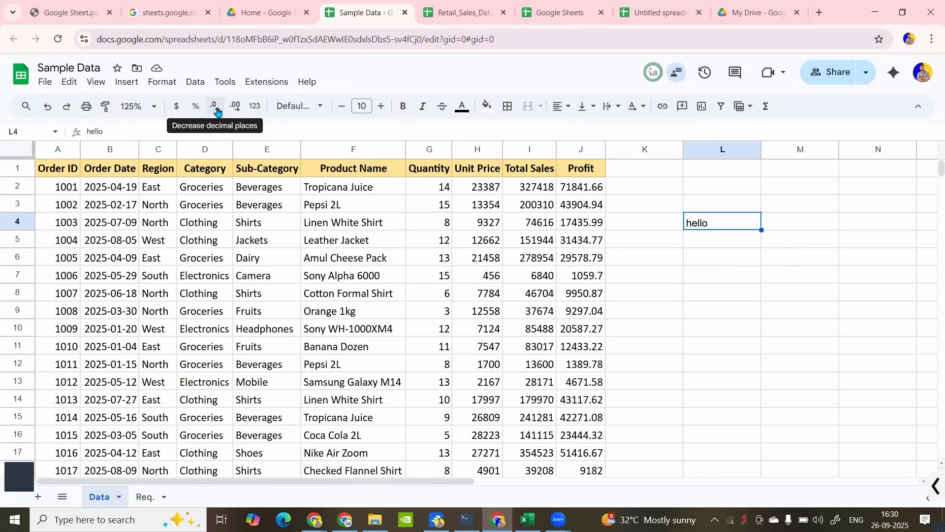
- Format the Unit Price, Total Sales and Profit values in H2:J101 as currency in dollars
{"action": "left_click_drag", "start_coordinate": [487, 190], "coordinate": [589, 194]}
{"action": "key", "text": "shift+Up"}
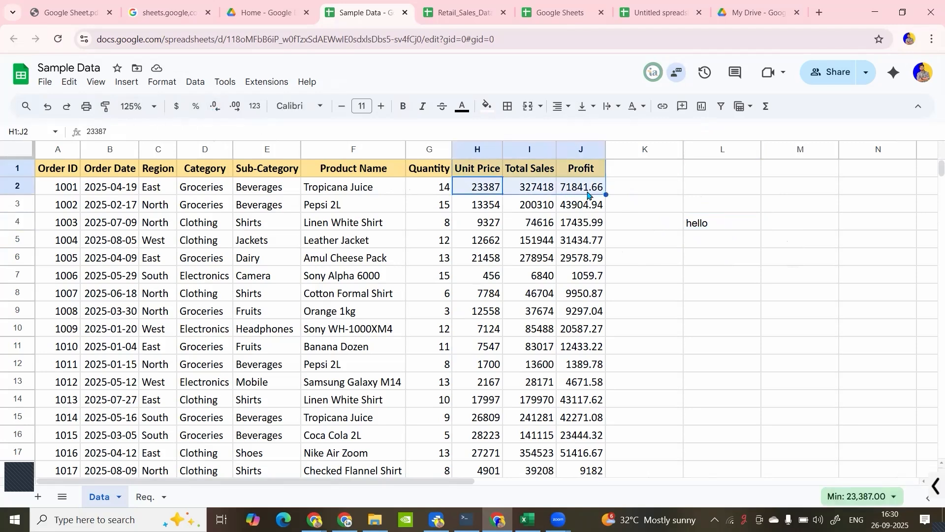
{"action": "key", "text": "ctrl+shift+Down"}
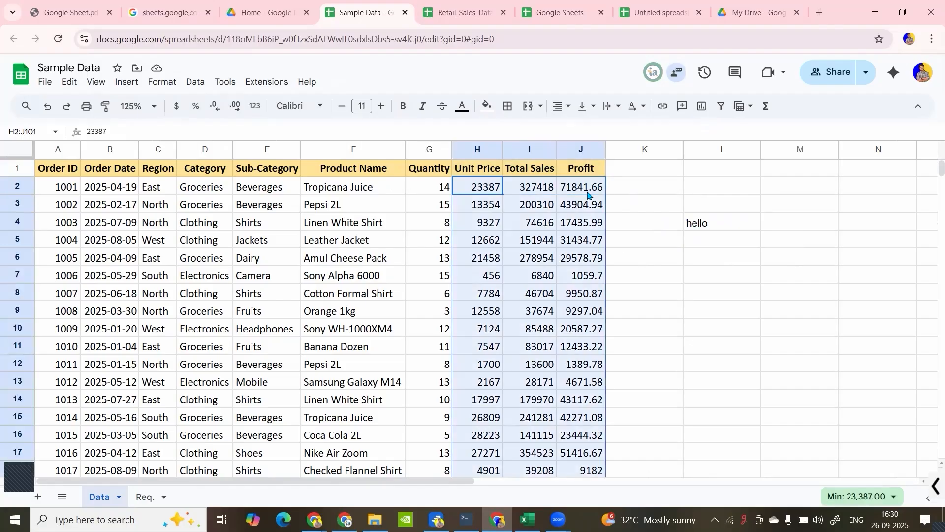
{"action": "left_click", "coordinate": [178, 114]}
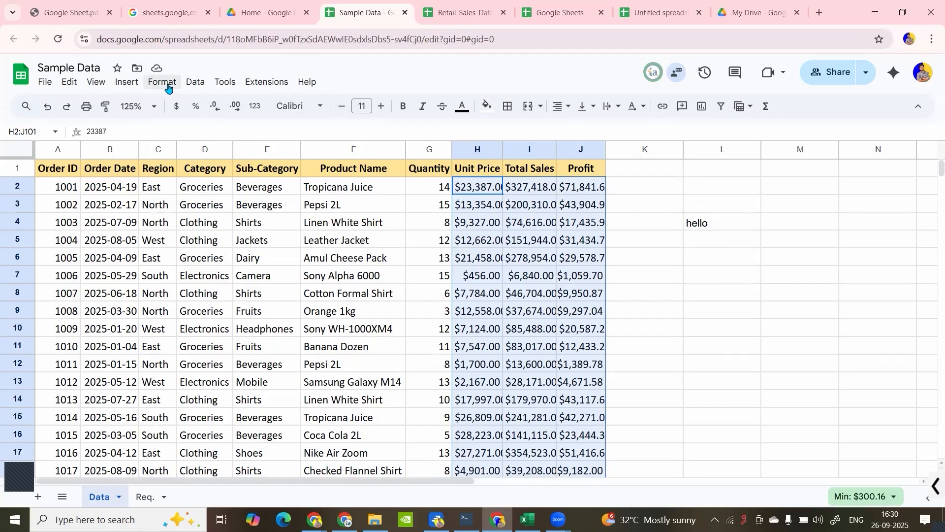
{"action": "left_click", "coordinate": [168, 83]}
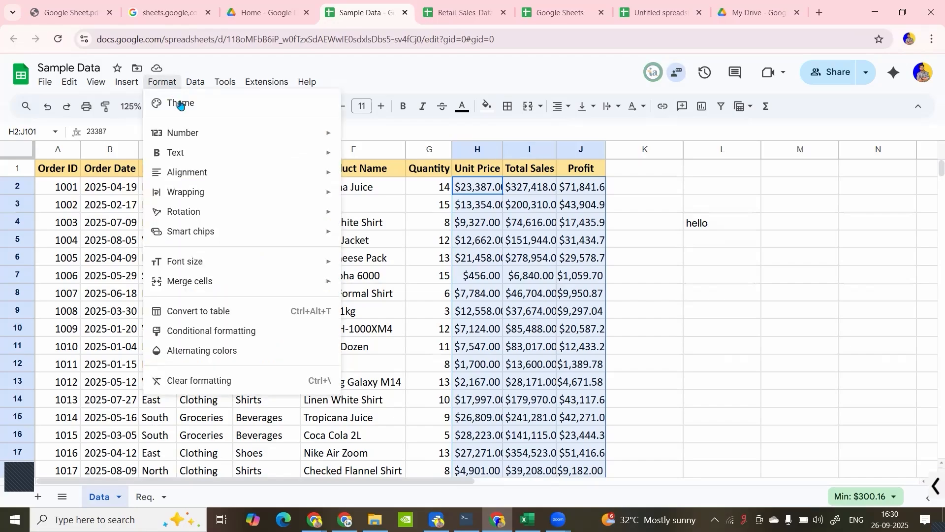
{"action": "mouse_move", "coordinate": [200, 138]}
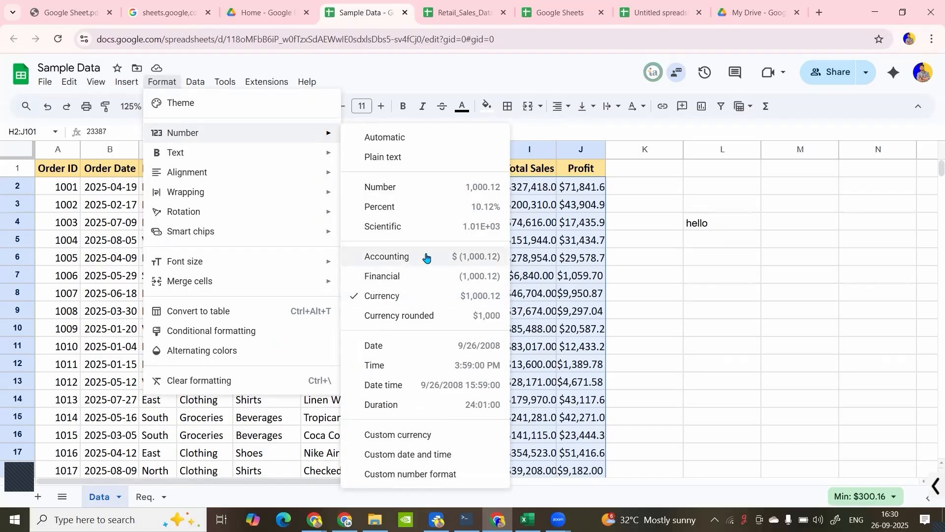
{"action": "left_click", "coordinate": [548, 220]}
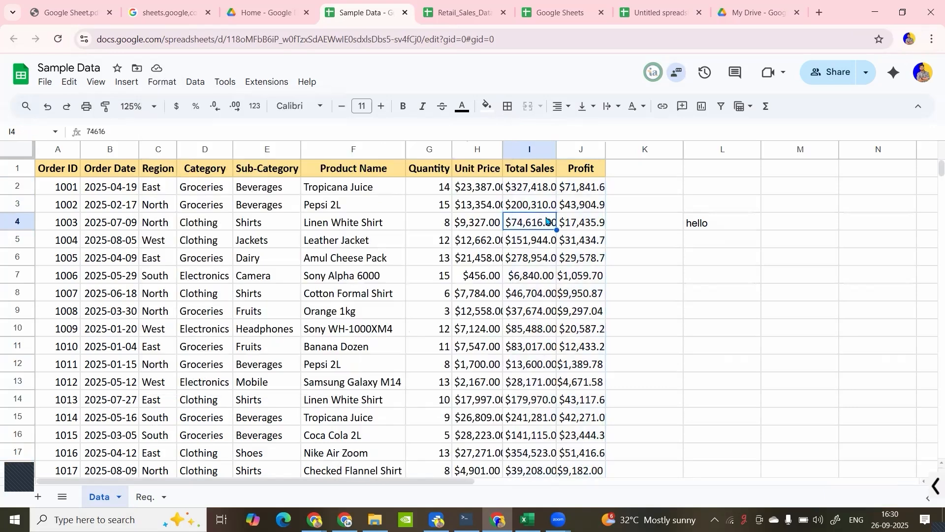
- Fit the widths of the Unit Price, Total Sales and Profit columns (H:J) to their contents
{"action": "left_click", "coordinate": [480, 148]}
{"action": "mouse_move", "coordinate": [473, 145]}
{"action": "left_mouse_down"}
{"action": "mouse_move", "coordinate": [547, 146]}
{"action": "mouse_move", "coordinate": [465, 149]}
{"action": "left_mouse_up"}
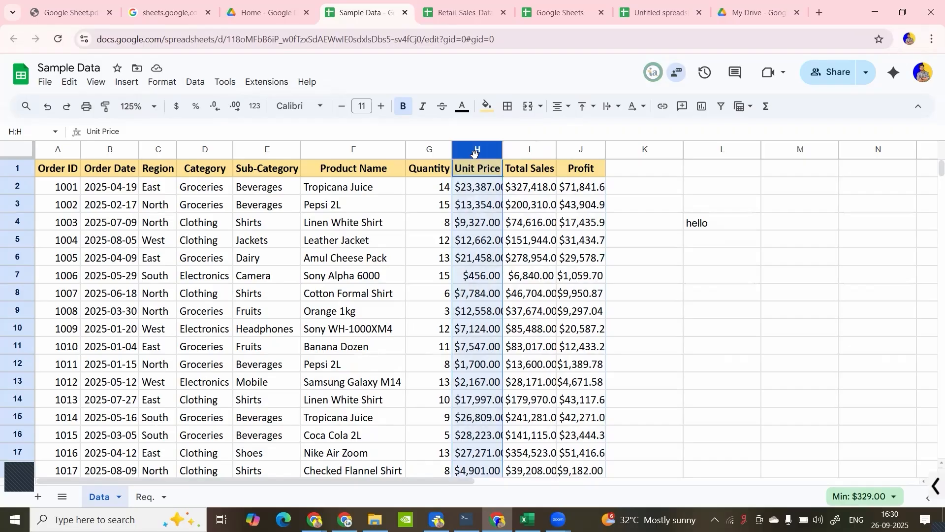
{"action": "key", "text": "shift+Right"}
{"action": "key", "text": "shift+Right"}
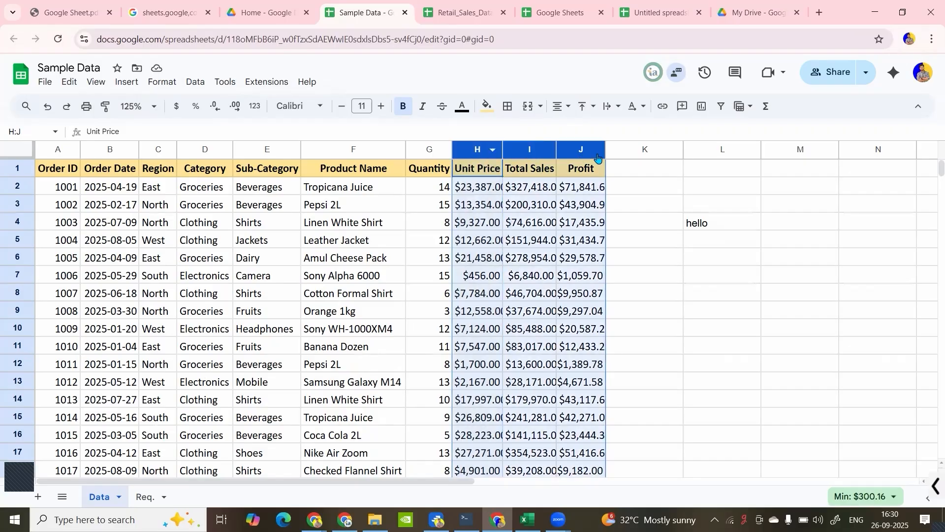
{"action": "double_click", "coordinate": [608, 148]}
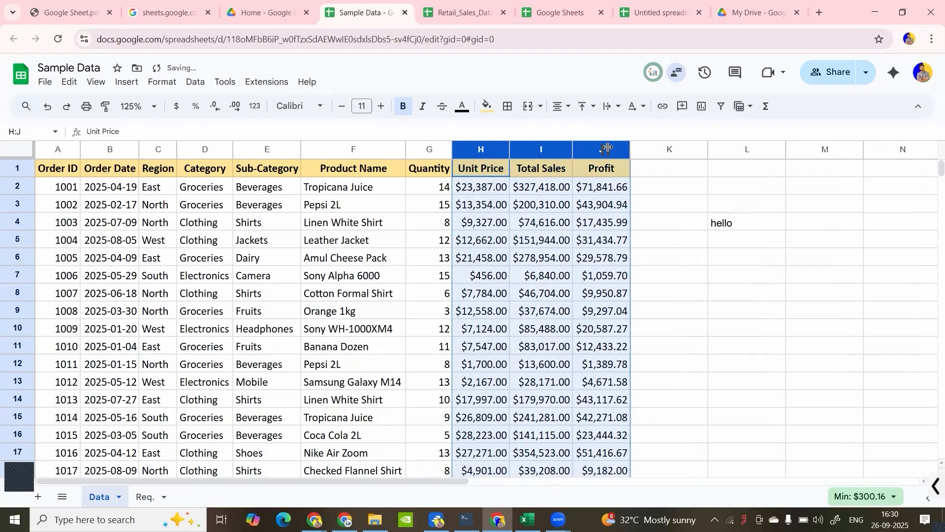
- Remove the decimal places from the currency values in H2:J101
{"action": "left_click", "coordinate": [482, 192]}
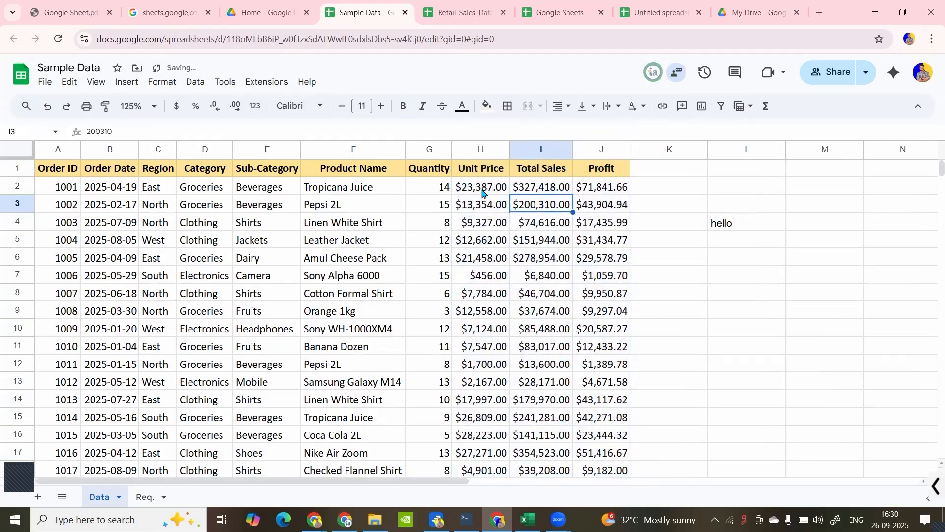
{"action": "key", "text": "ctrl+shift+Right"}
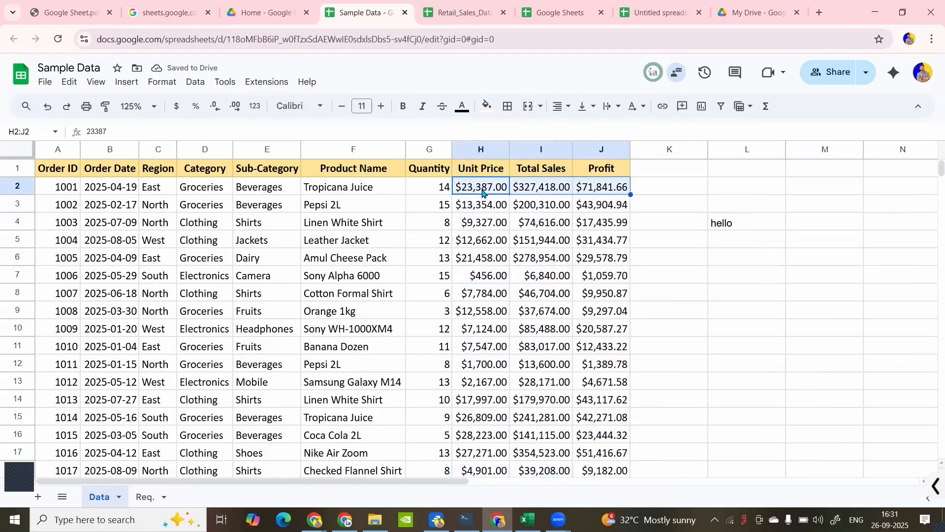
{"action": "key", "text": "ctrl+shift+Down"}
{"action": "scroll", "coordinate": [482, 194], "scroll_direction": "up", "scroll_amount": 12}
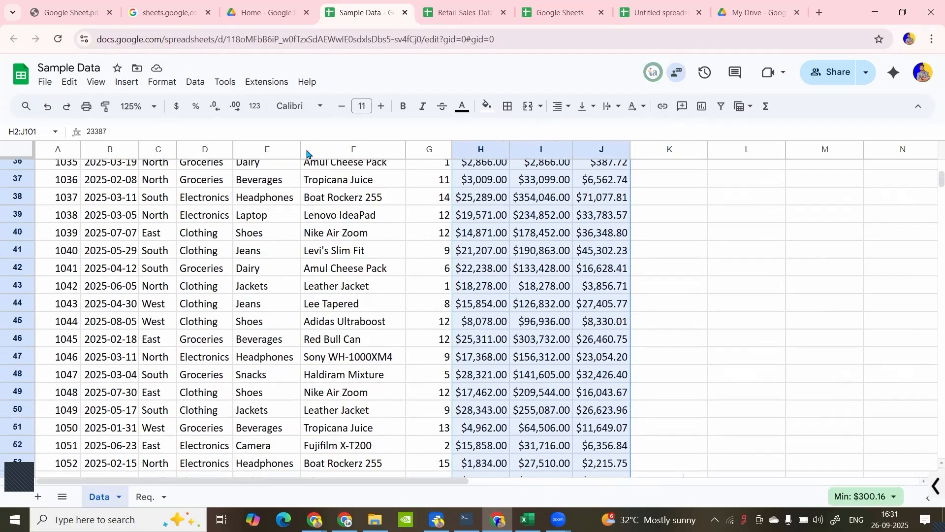
{"action": "left_click", "coordinate": [235, 106]}
{"action": "left_click", "coordinate": [235, 106]}
{"action": "left_click", "coordinate": [215, 107]}
{"action": "left_click", "coordinate": [215, 107]}
{"action": "left_click", "coordinate": [215, 107]}
{"action": "left_click", "coordinate": [215, 107]}
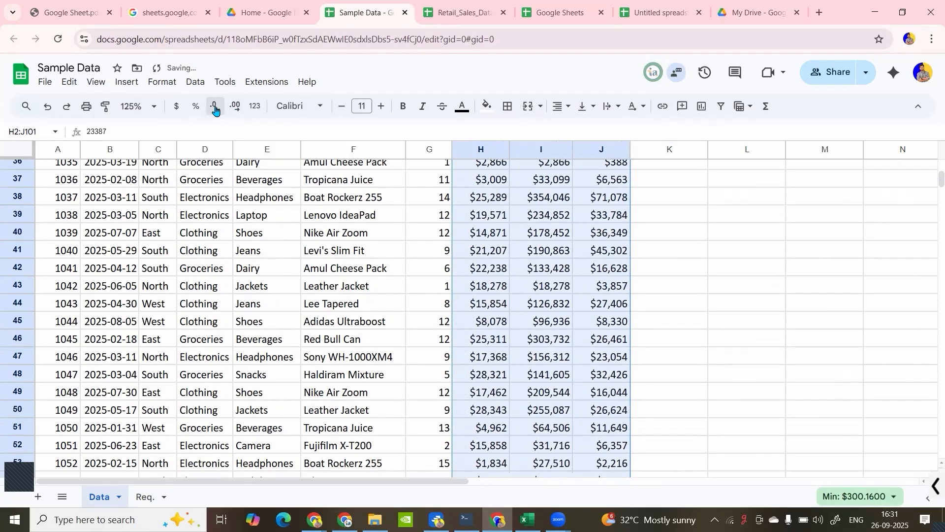
{"action": "scroll", "coordinate": [482, 232], "scroll_direction": "up", "scroll_amount": 12}
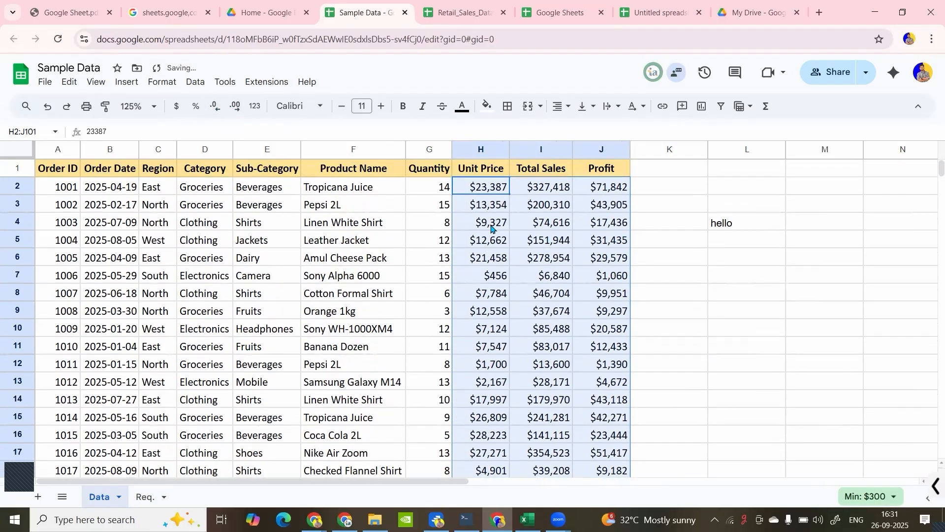
{"action": "key", "text": "Down"}
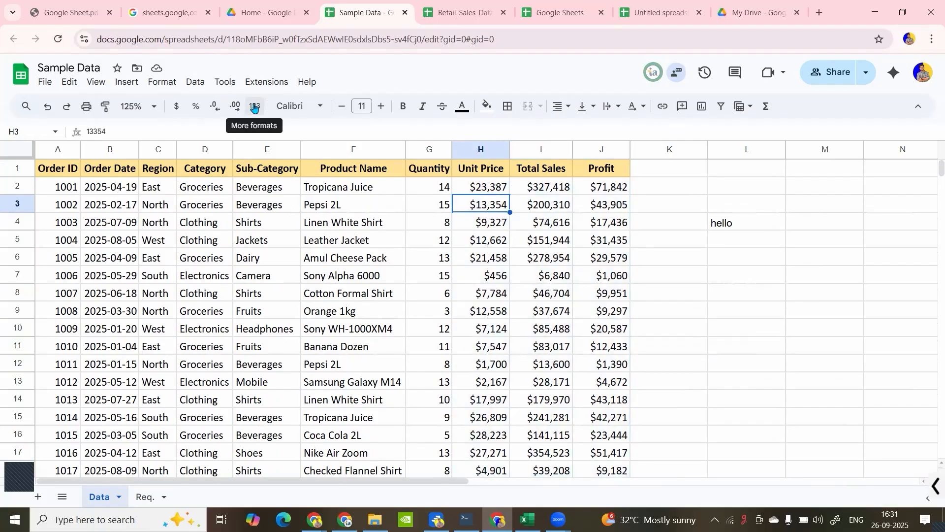
{"action": "left_click", "coordinate": [254, 107]}
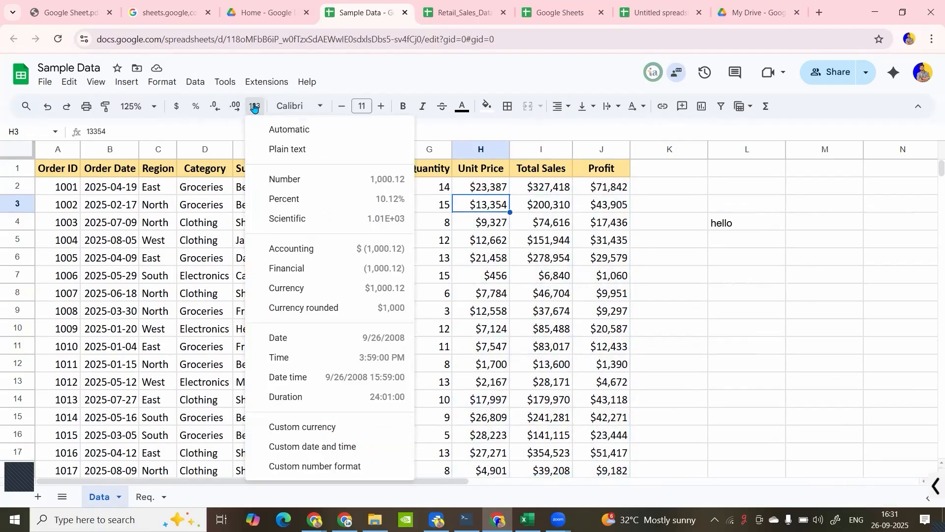
{"action": "left_click", "coordinate": [297, 110]}
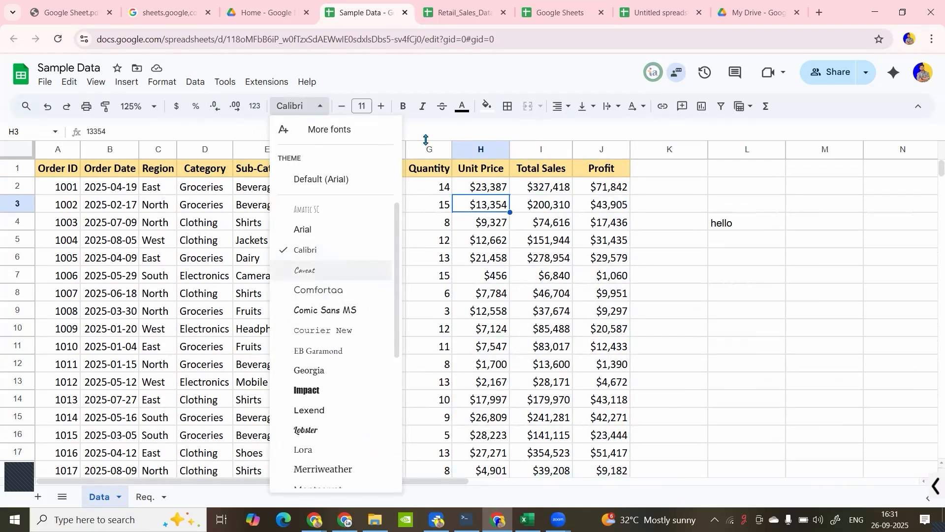
- Enlarge the font of the quantity in cell G3 to 18 and reduce it again
{"action": "left_click", "coordinate": [432, 205]}
{"action": "left_click", "coordinate": [378, 106]}
{"action": "left_click", "coordinate": [378, 106]}
{"action": "left_click", "coordinate": [377, 106]}
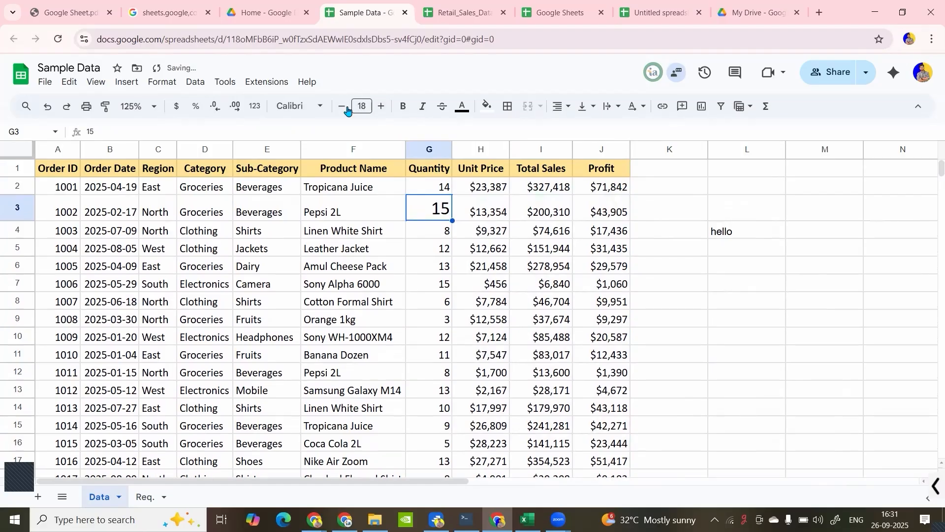
{"action": "left_click", "coordinate": [343, 110]}
{"action": "left_click", "coordinate": [344, 109]}
{"action": "left_click", "coordinate": [421, 297]}
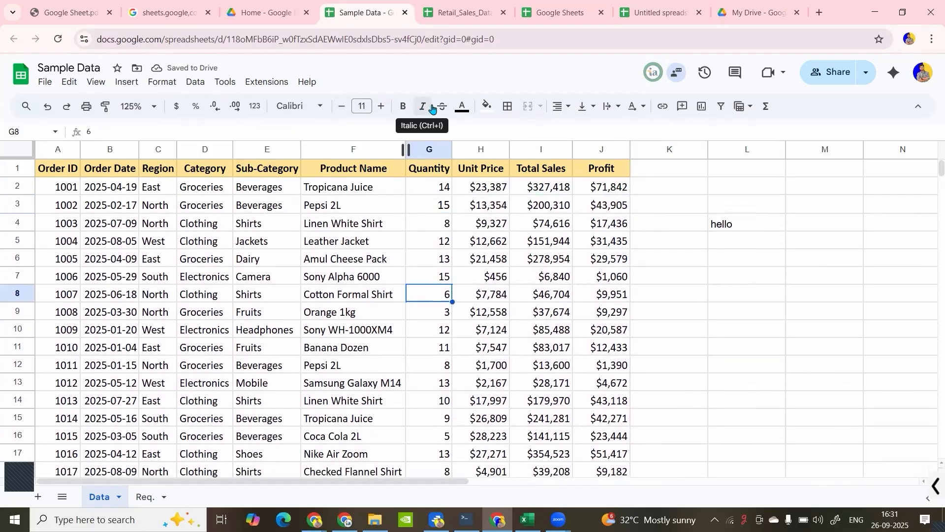
- Strike through the hello text in L4, and undo it together with the last font size reduction in G3
{"action": "left_click", "coordinate": [723, 228]}
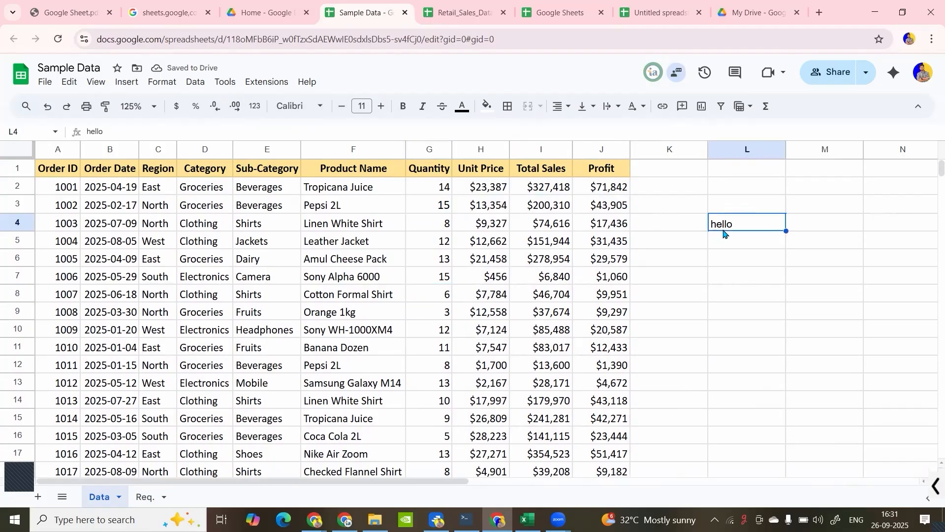
{"action": "left_click", "coordinate": [440, 113]}
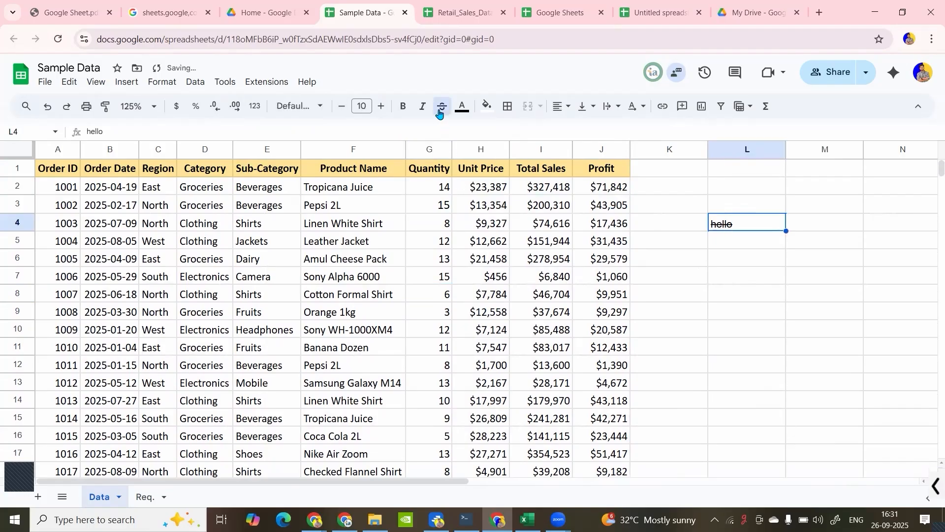
{"action": "key", "text": "ctrl+z"}
{"action": "key", "text": "ctrl+z"}
- Delete the hello text from cell L4
{"action": "left_click", "coordinate": [717, 230]}
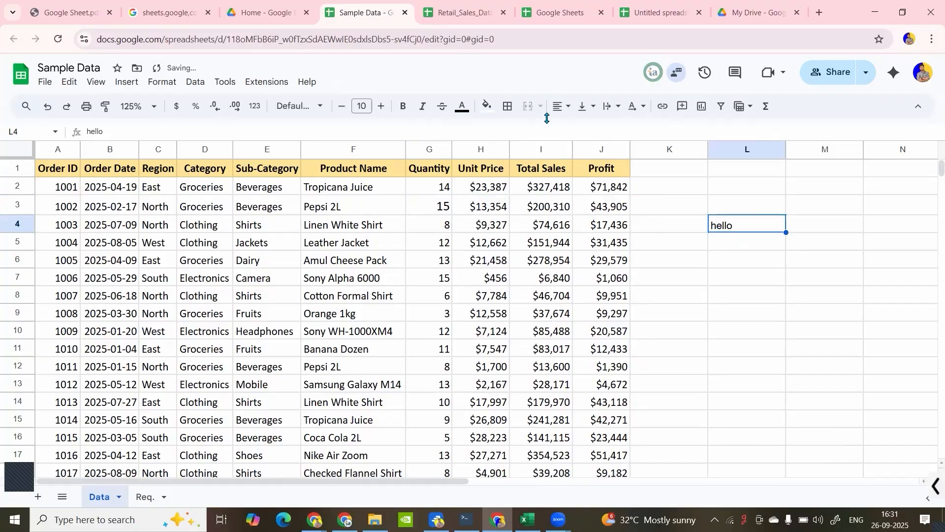
{"action": "key", "text": "Delete"}
{"action": "left_click_drag", "start_coordinate": [320, 482], "coordinate": [232, 481]}
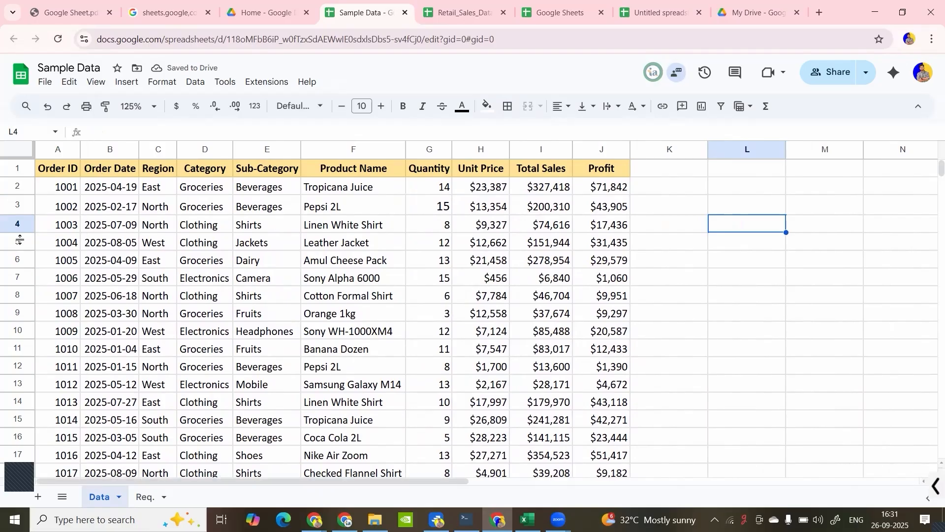
- Insert one empty row above the header row of the sales table
{"action": "left_click", "coordinate": [19, 170]}
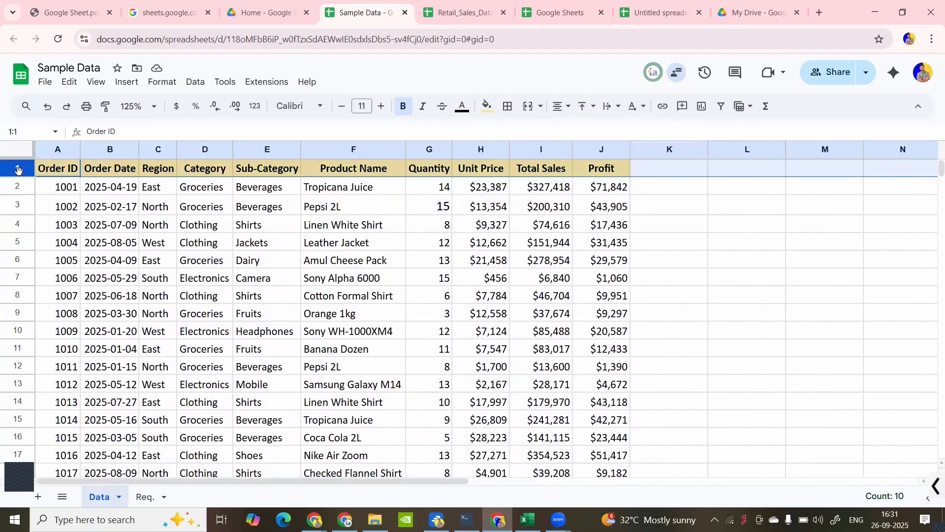
{"action": "right_click", "coordinate": [19, 170]}
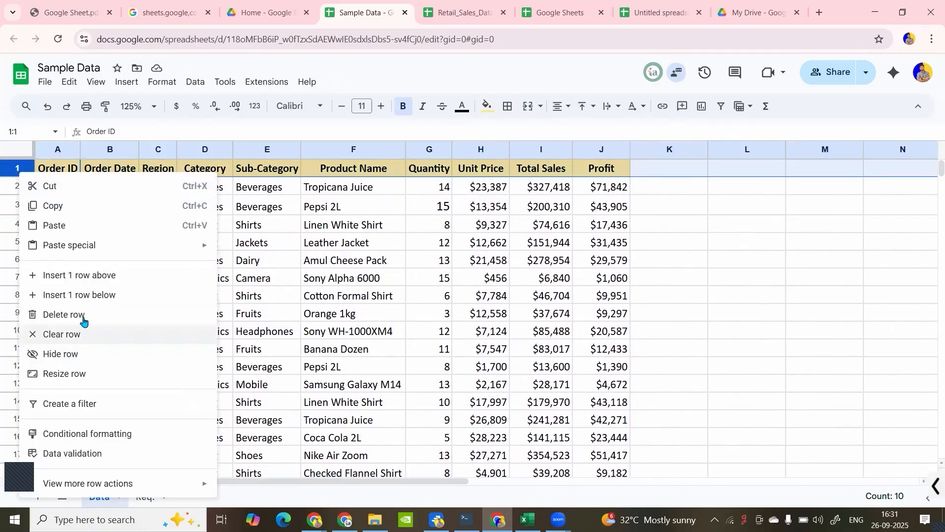
{"action": "left_click", "coordinate": [100, 275]}
{"action": "left_click", "coordinate": [167, 206]}
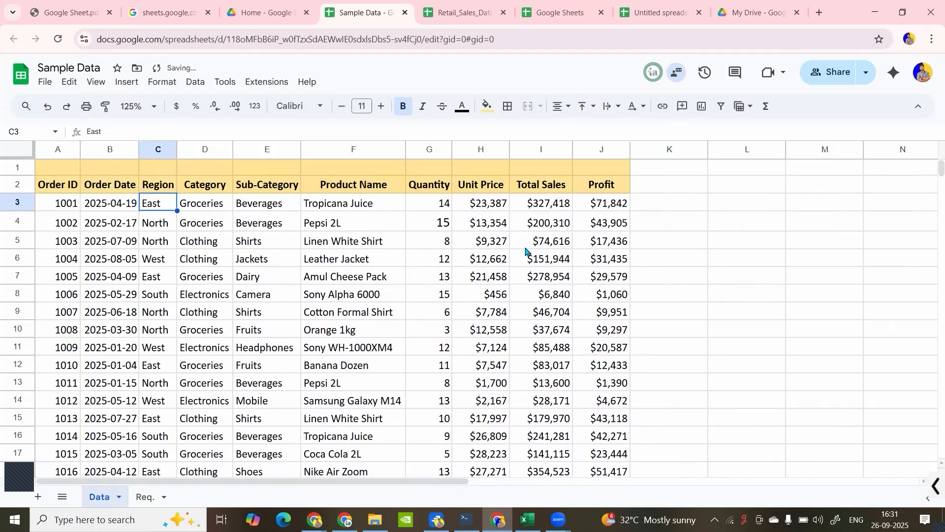
{"action": "left_click", "coordinate": [703, 263]}
- Enter the title 2025 Sales in cell A1
{"action": "left_click", "coordinate": [64, 171]}
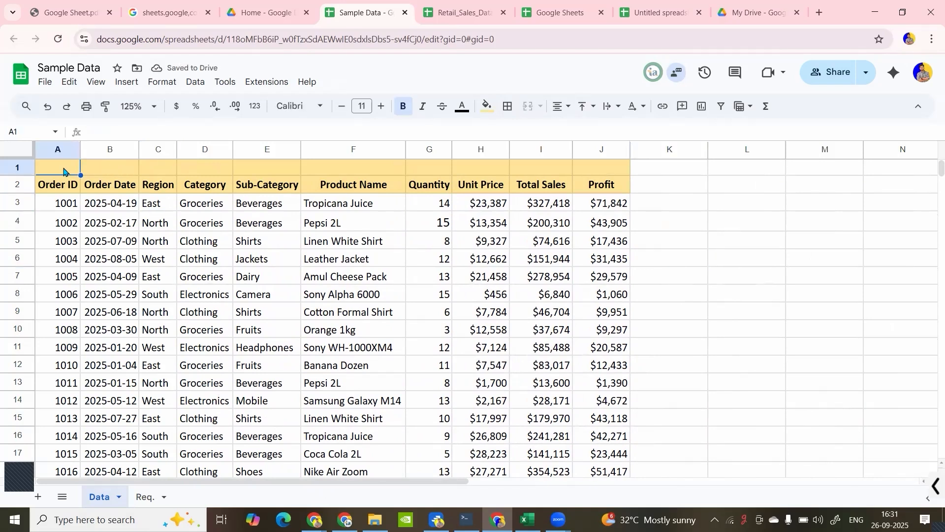
{"action": "type", "text": "2025 Sales"}
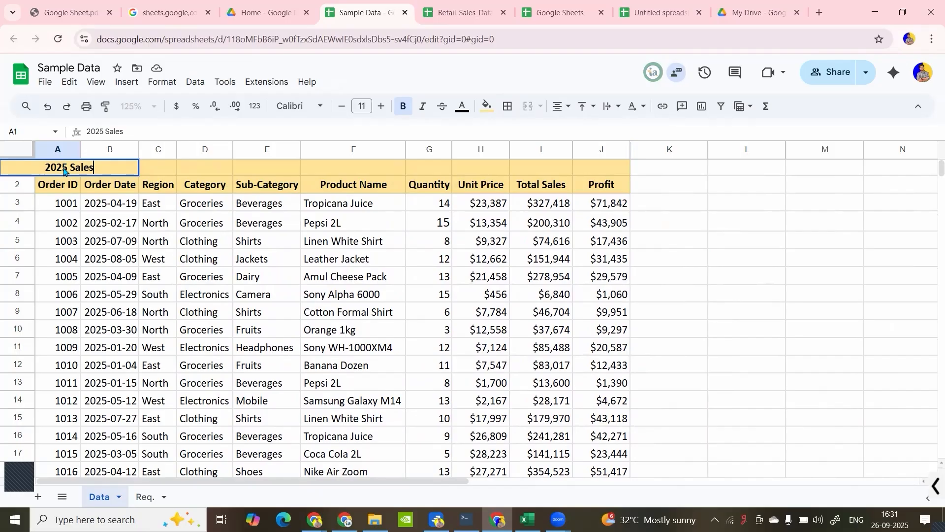
{"action": "key", "text": "Return"}
- Merge all cells of the title row across the table's width, A1:J1
{"action": "left_click", "coordinate": [80, 172]}
{"action": "left_click_drag", "start_coordinate": [281, 178], "coordinate": [615, 170]}
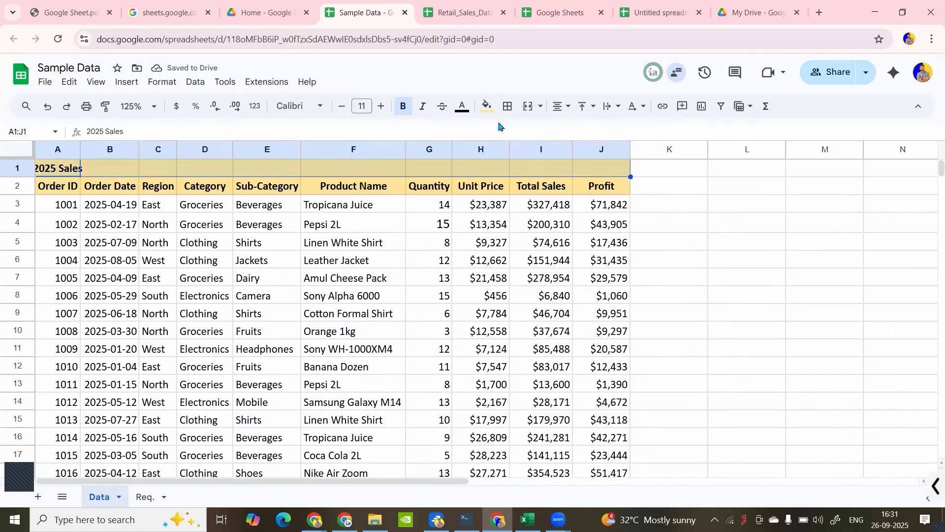
{"action": "left_click", "coordinate": [540, 109]}
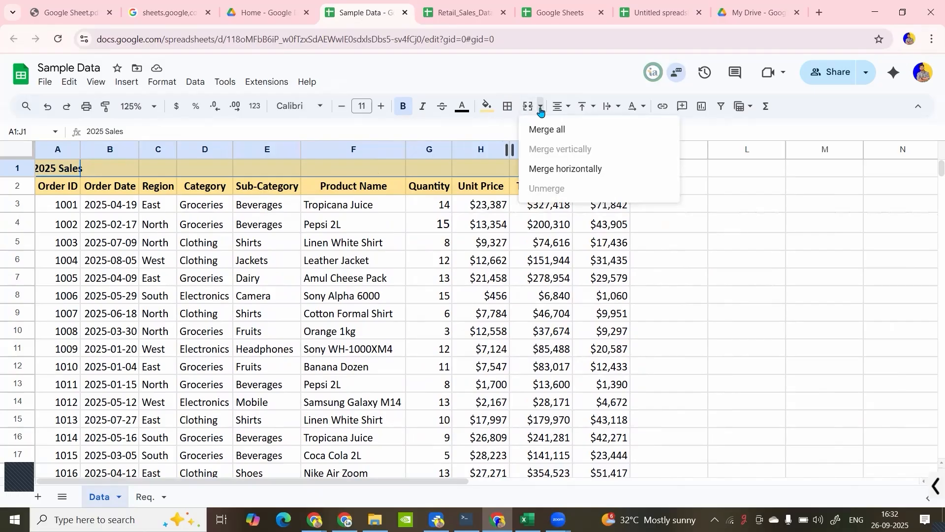
{"action": "left_click", "coordinate": [545, 129]}
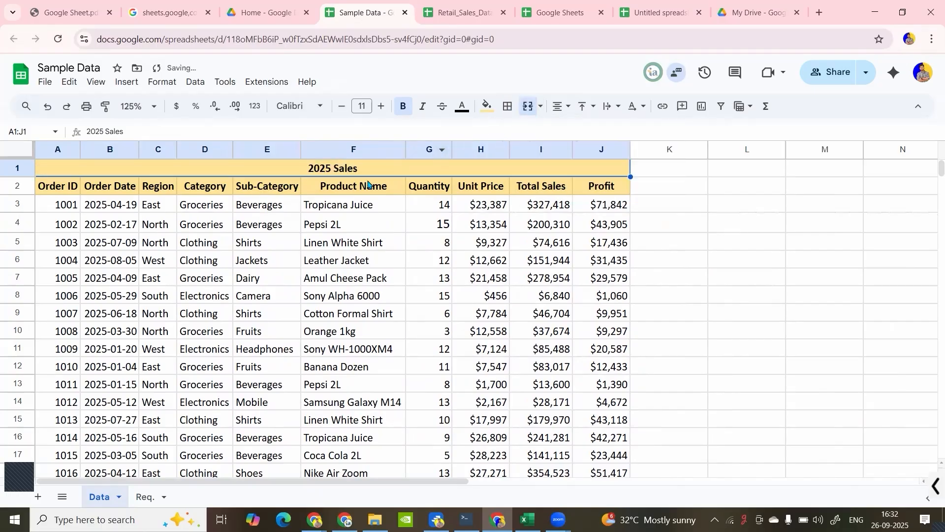
- Unmerge the 2025 Sales title cells A1:J1 and merge them all again
{"action": "left_click", "coordinate": [543, 111]}
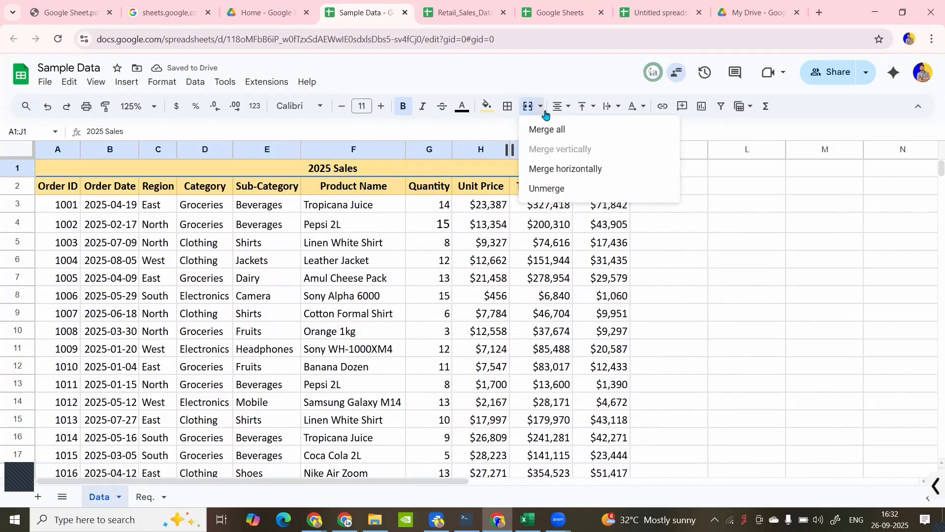
{"action": "left_click", "coordinate": [556, 187]}
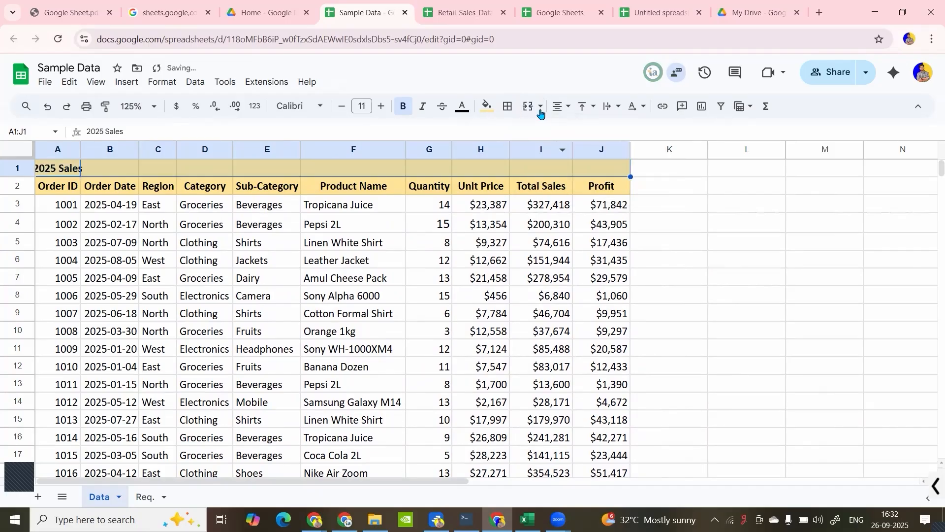
{"action": "left_click", "coordinate": [541, 106]}
{"action": "left_click", "coordinate": [550, 129]}
{"action": "left_click", "coordinate": [443, 209]}
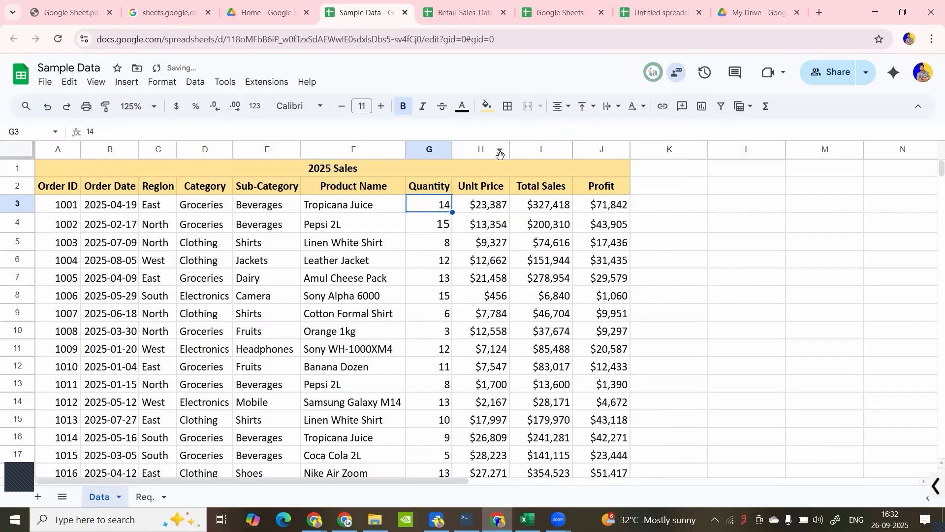
- Apply all borders to the whole sales table A1:J102 and undo them
{"action": "left_click", "coordinate": [112, 223]}
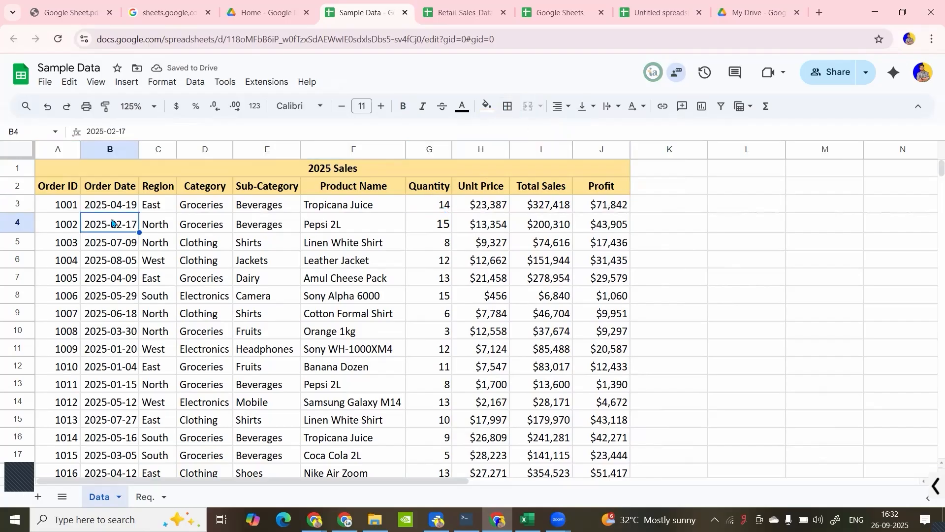
{"action": "key", "text": "ctrl+a"}
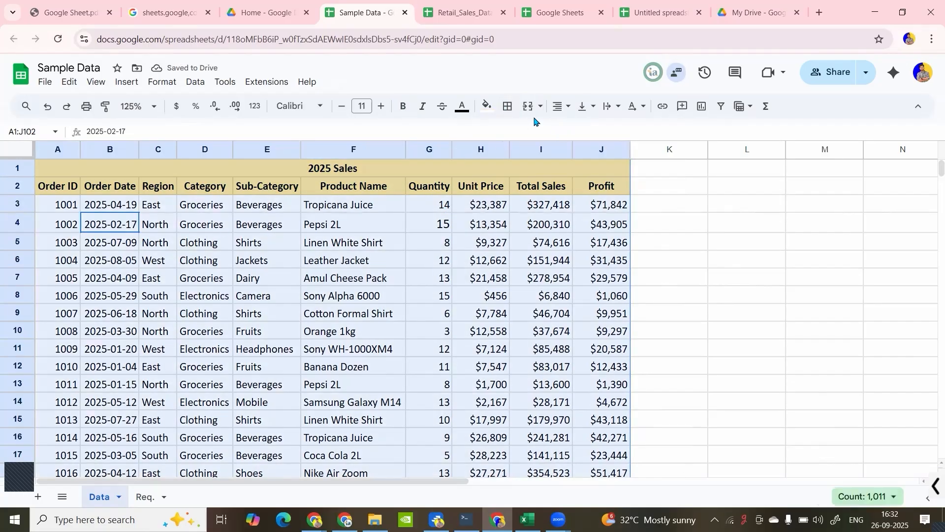
{"action": "left_click", "coordinate": [508, 107]}
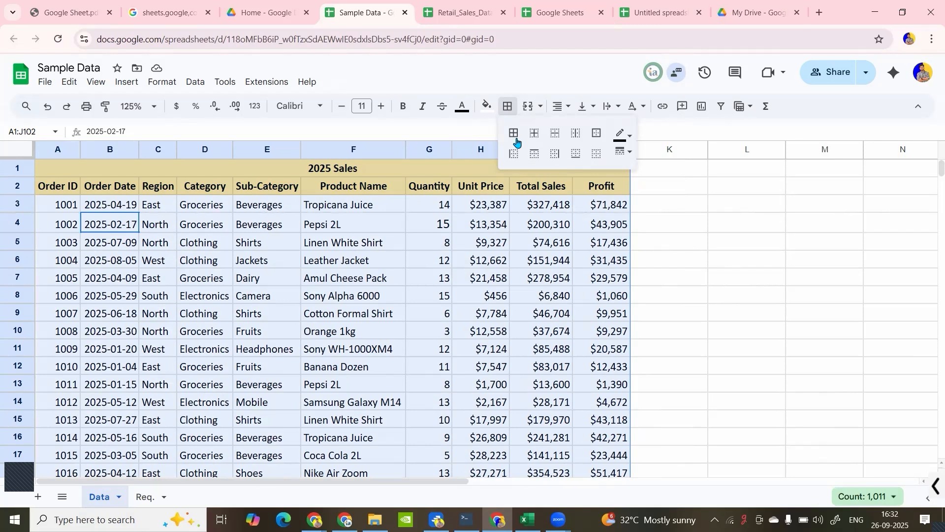
{"action": "left_click", "coordinate": [502, 226]}
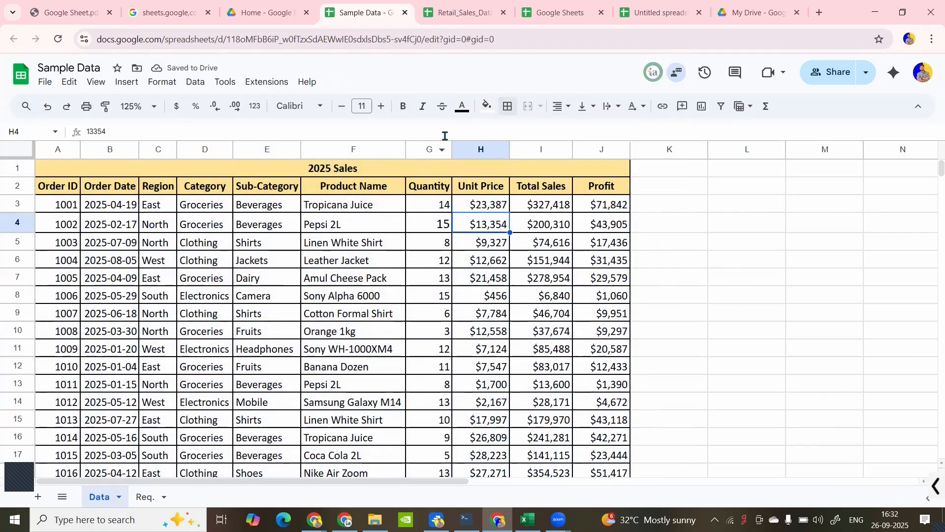
{"action": "key", "text": "ctrl+z"}
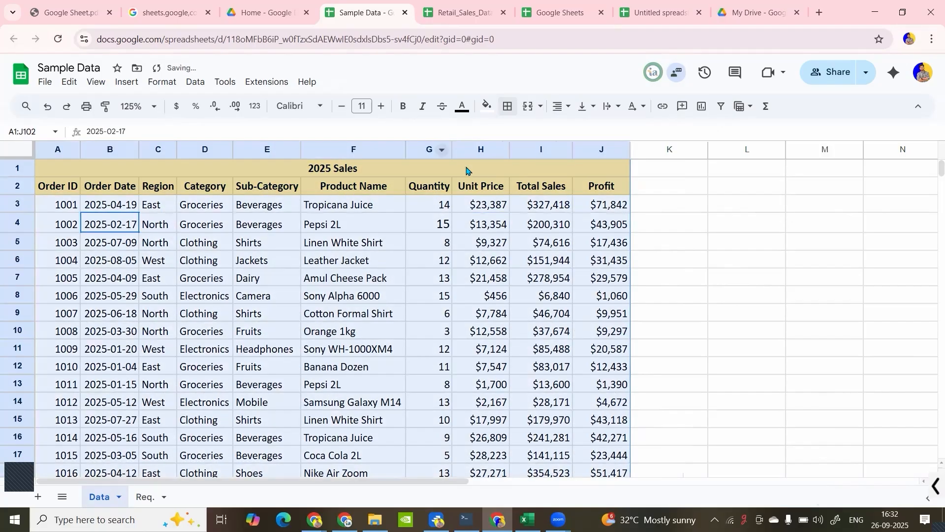
- Apply inner borders to the Sub-Category and Product Name cells E4:F7
{"action": "left_click", "coordinate": [459, 229]}
{"action": "left_click_drag", "start_coordinate": [290, 230], "coordinate": [350, 276]}
{"action": "left_click", "coordinate": [507, 107]}
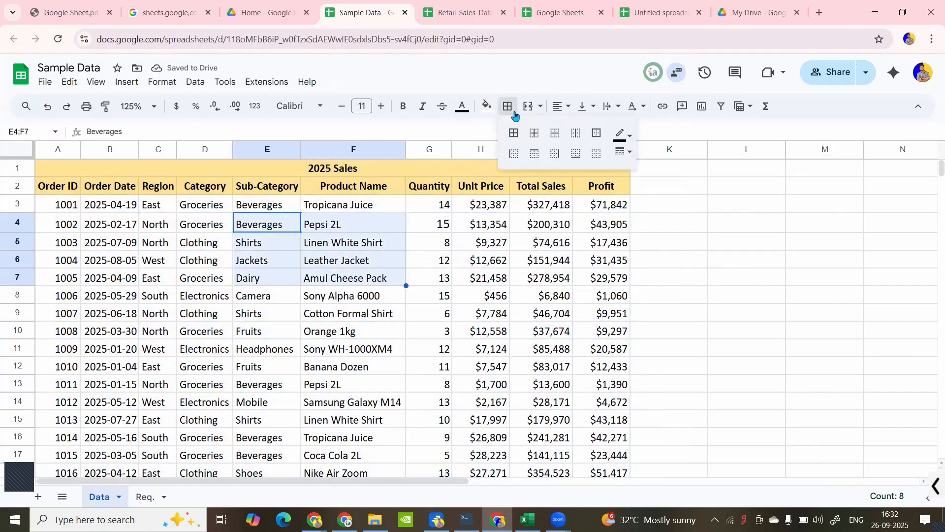
{"action": "left_click", "coordinate": [535, 137]}
{"action": "left_click", "coordinate": [340, 260]}
{"action": "left_click", "coordinate": [320, 331]}
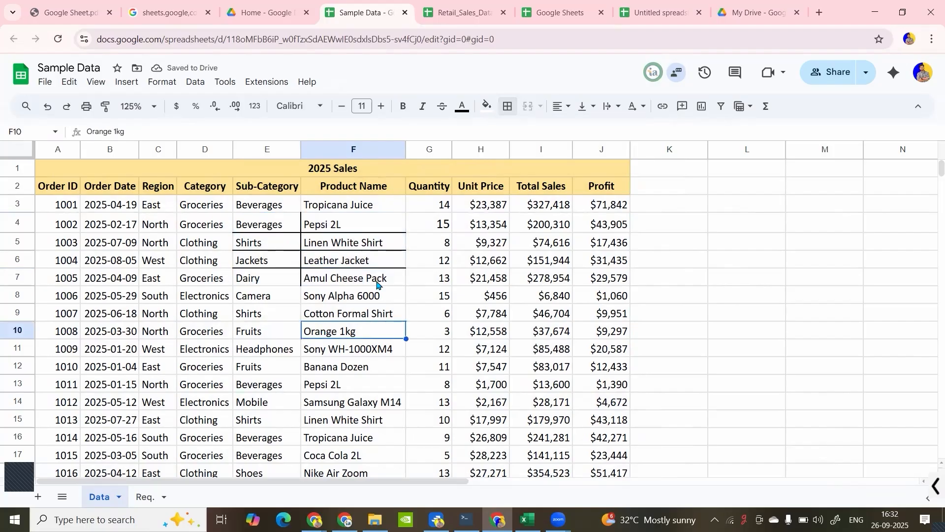
- Undo the inner borders on the Sub-Category and Product Name cells E4:F7
{"action": "left_click", "coordinate": [442, 282]}
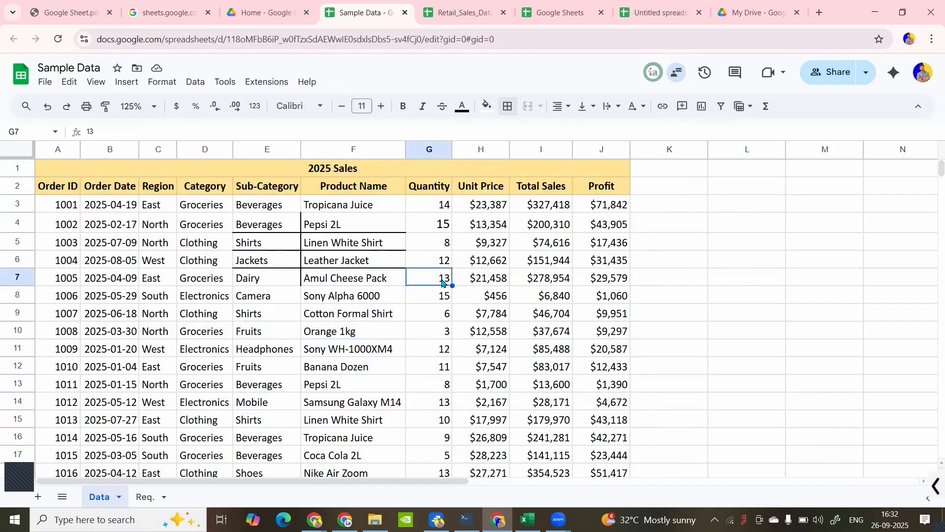
{"action": "key", "text": "ctrl+z"}
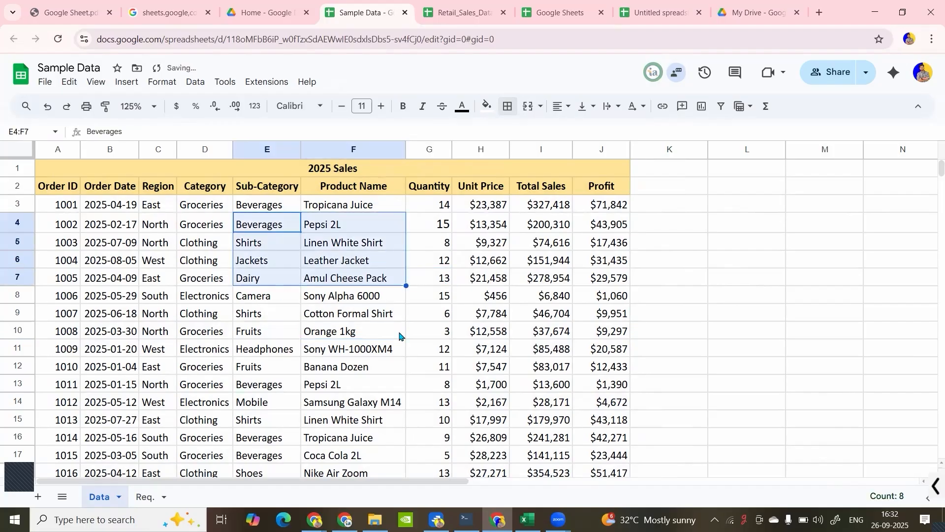
{"action": "left_click", "coordinate": [441, 315]}
- Left-align the header cells A2:J2 horizontally and centre them again
{"action": "left_click", "coordinate": [60, 194]}
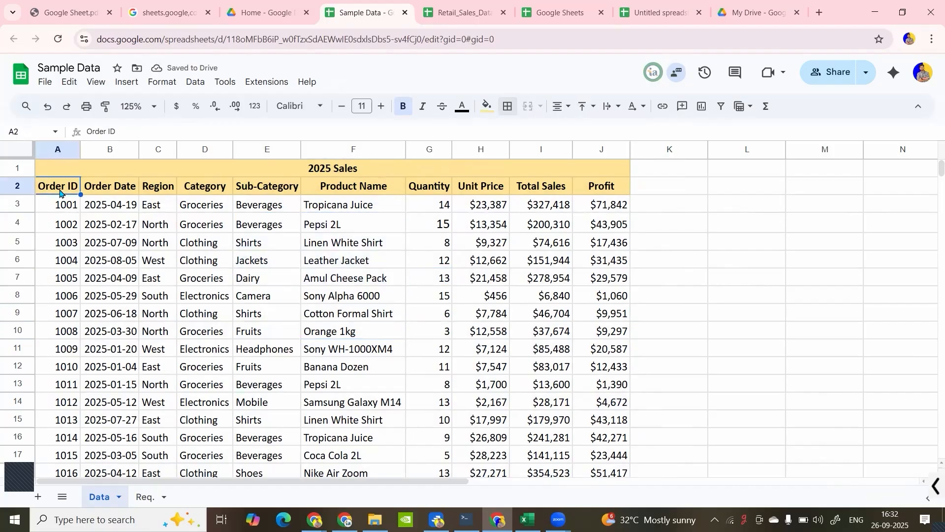
{"action": "key", "text": "ctrl+shift+Right"}
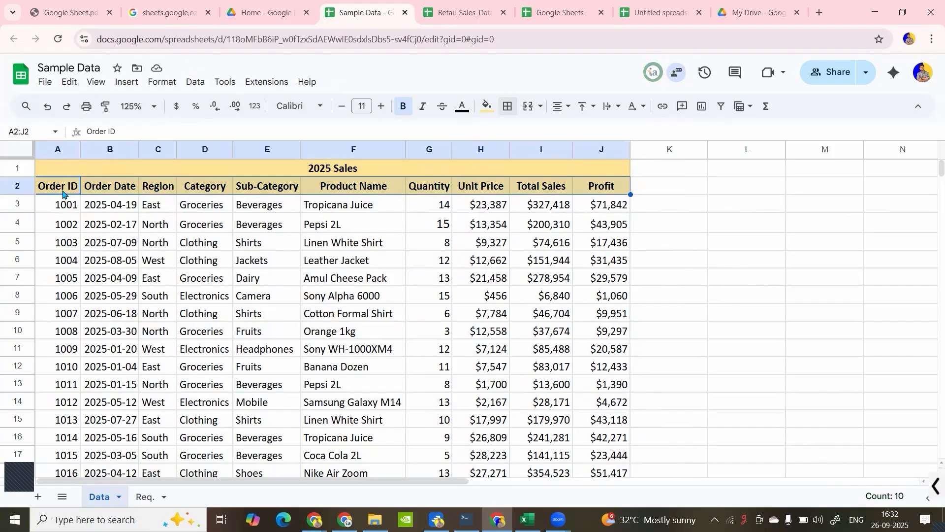
{"action": "left_click", "coordinate": [568, 110]}
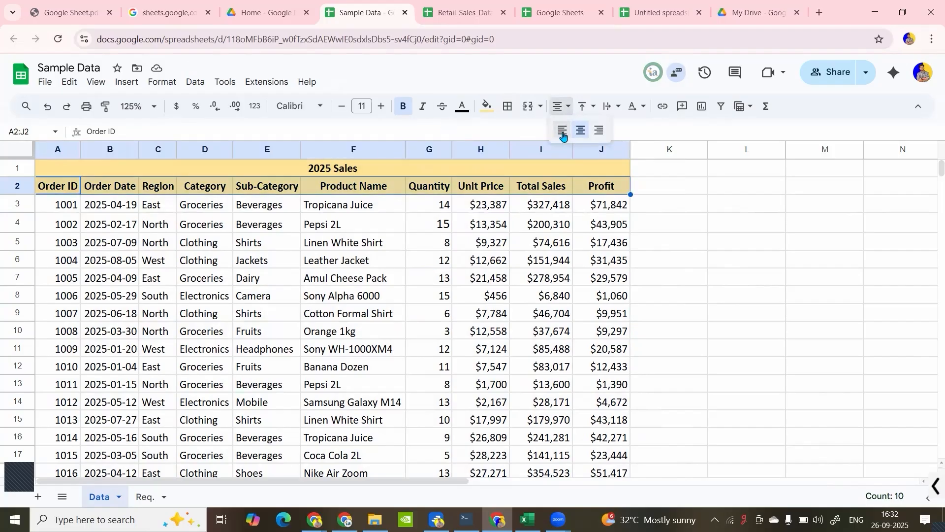
{"action": "left_click", "coordinate": [563, 130]}
{"action": "left_click", "coordinate": [566, 106]}
{"action": "left_click", "coordinate": [580, 130]}
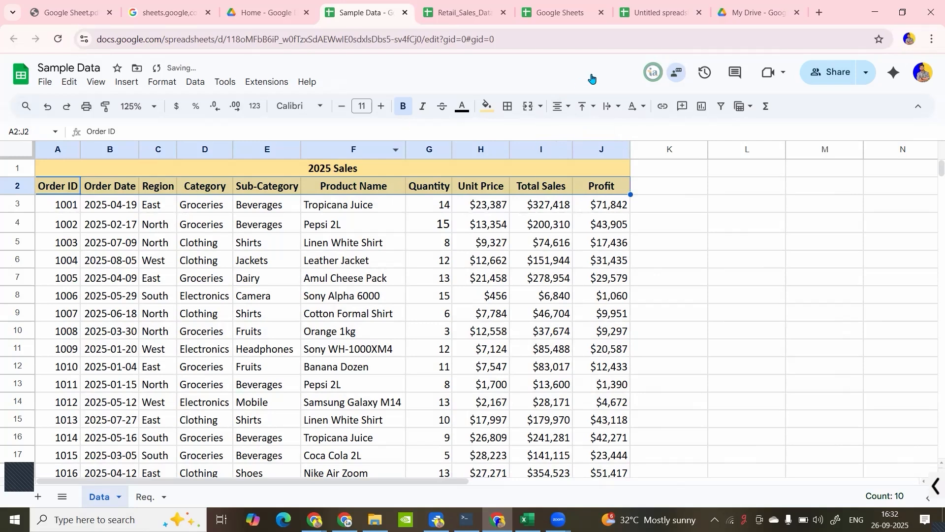
- Set the vertical alignment of the header cells A2:J2 to middle
{"action": "left_click", "coordinate": [589, 107]}
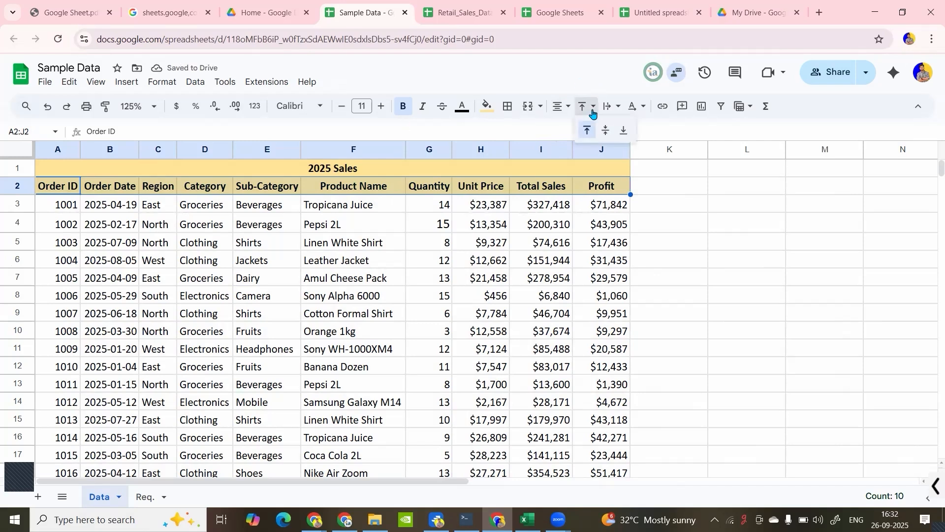
{"action": "left_click", "coordinate": [565, 107]}
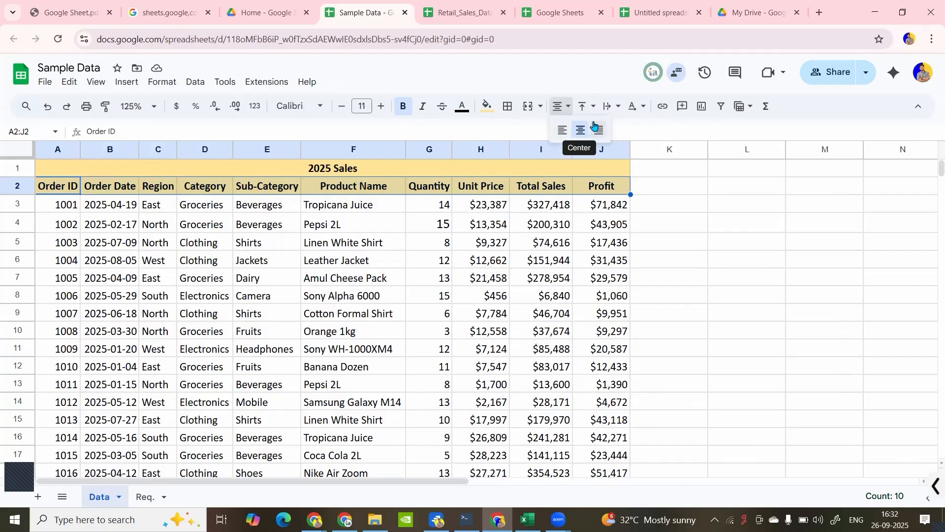
{"action": "left_click", "coordinate": [590, 107]}
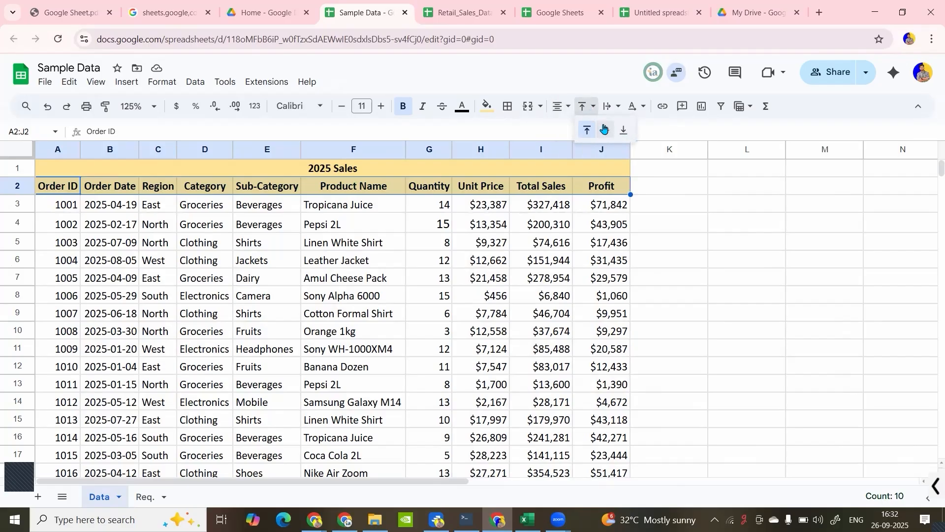
{"action": "left_click", "coordinate": [605, 129]}
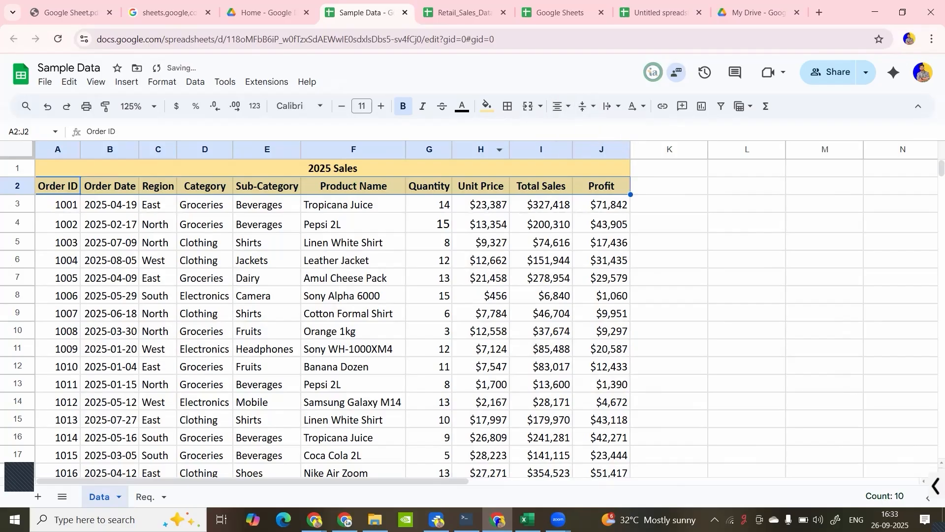
- Select the whole header row 2 and increase its height to well over double
{"action": "left_click", "coordinate": [22, 222], "text": "shift"}
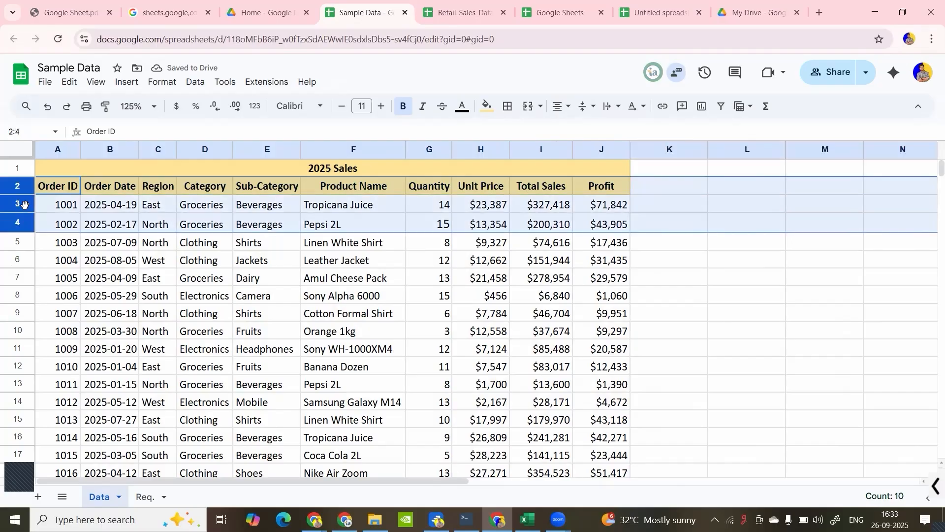
{"action": "left_click", "coordinate": [18, 193]}
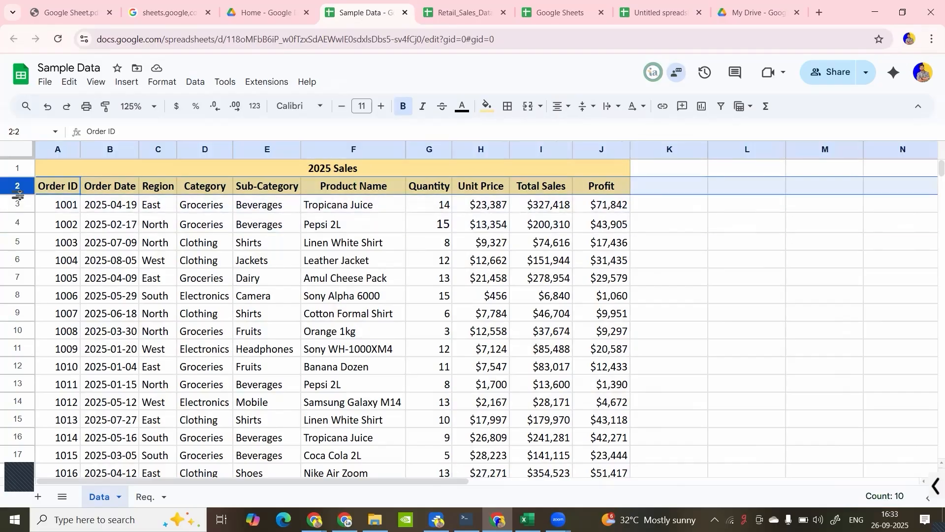
{"action": "left_click_drag", "start_coordinate": [19, 193], "coordinate": [20, 226]}
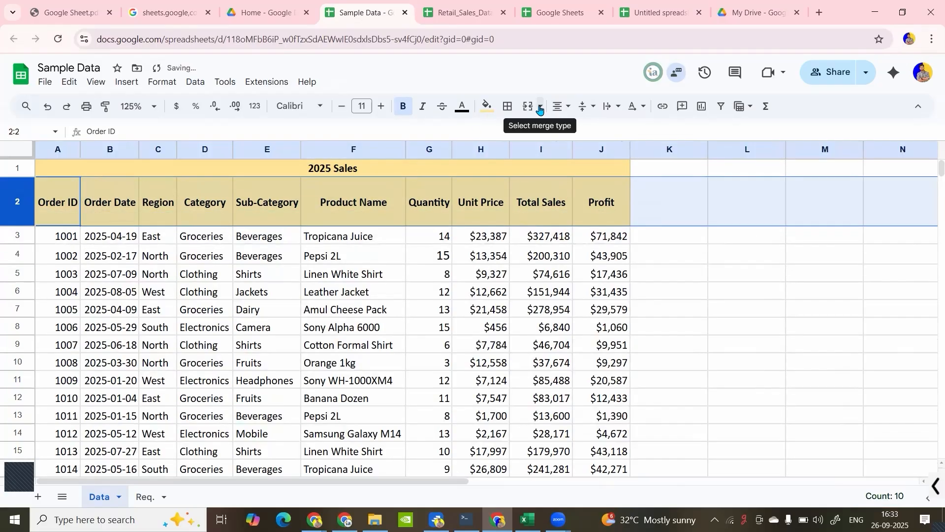
- Switch the vertical alignment of header row 2 to top and back to middle
{"action": "left_click", "coordinate": [594, 108]}
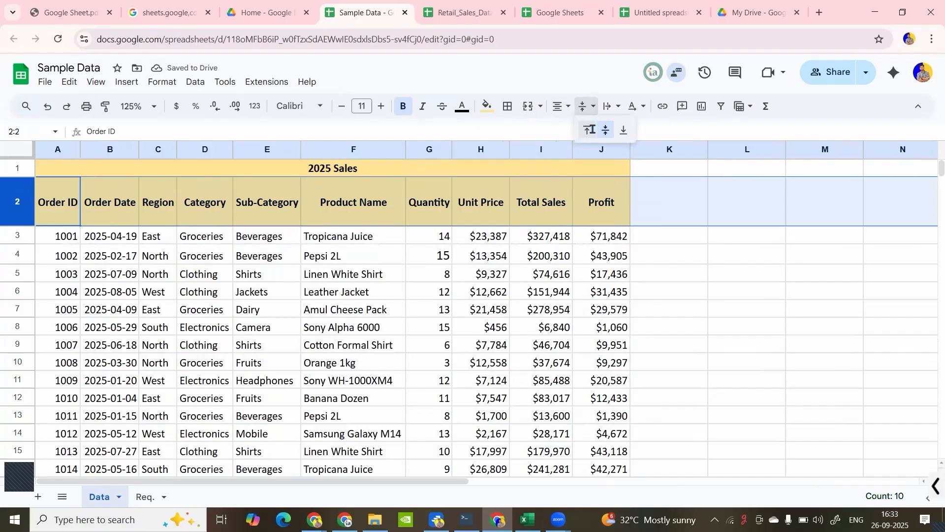
{"action": "left_click", "coordinate": [590, 129]}
{"action": "left_click", "coordinate": [593, 108]}
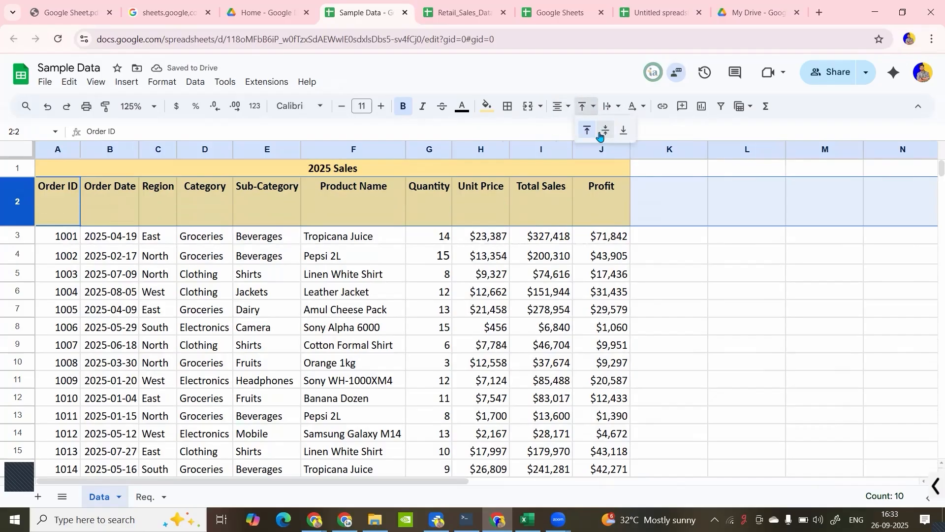
{"action": "left_click", "coordinate": [609, 129]}
- Fit the height of header row 2 back to its text
{"action": "left_click", "coordinate": [615, 109]}
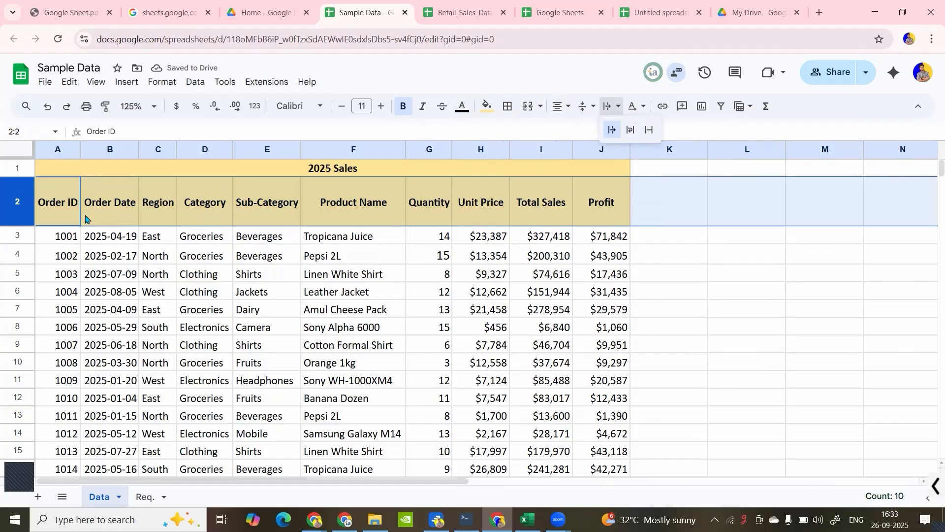
{"action": "double_click", "coordinate": [18, 226]}
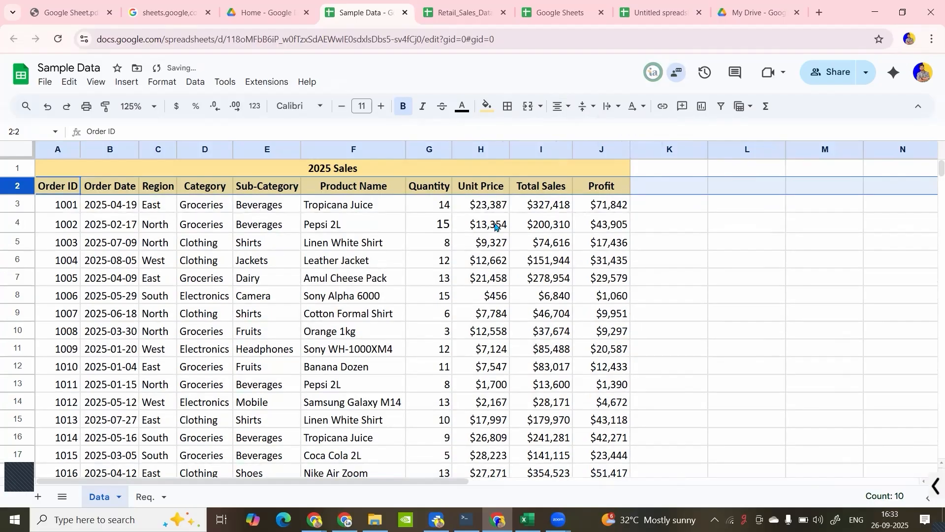
- Enter the text "iota academy indore" in cell L3, beside the sales table
{"action": "left_click", "coordinate": [720, 210]}
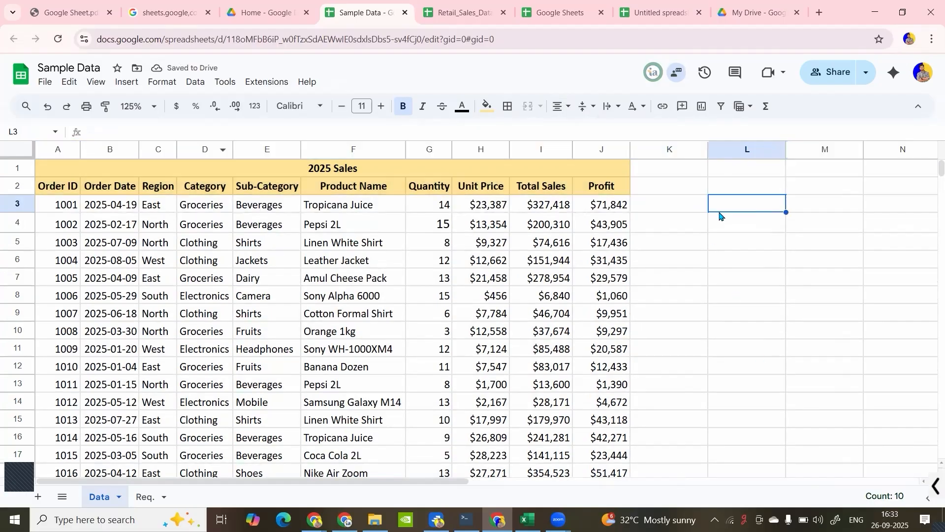
{"action": "type", "text": "iota academy indore"}
{"action": "key", "text": "Return"}
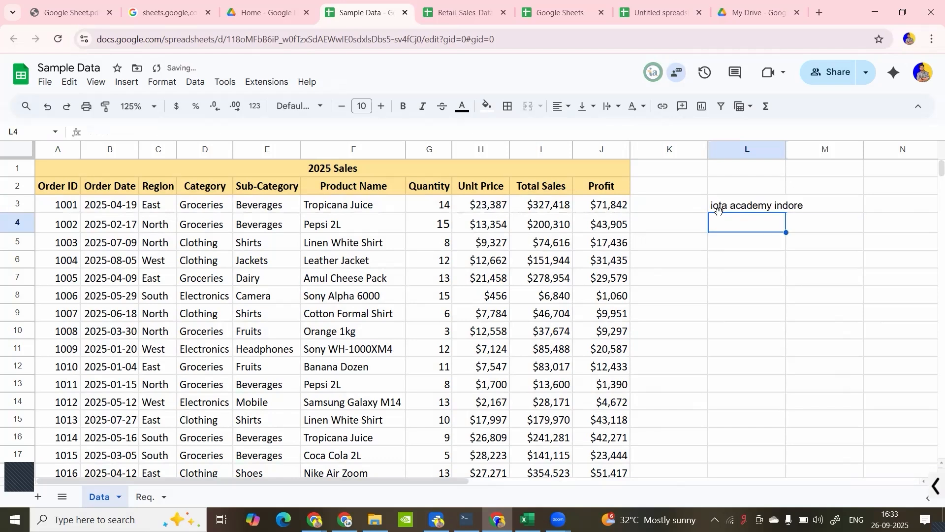
- Narrow column L below the width of its text and compare the contents of cells L3 and M3
{"action": "left_click_drag", "start_coordinate": [786, 149], "coordinate": [770, 150]}
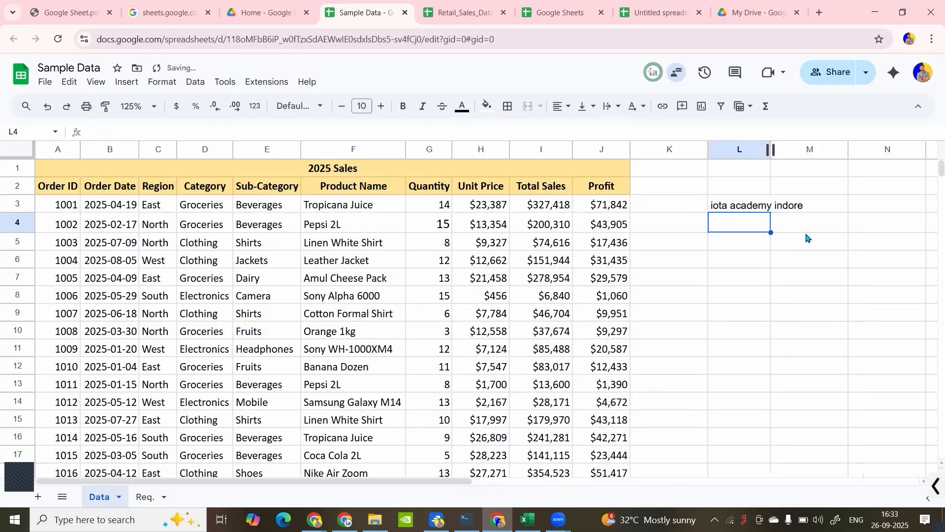
{"action": "left_click", "coordinate": [753, 205]}
{"action": "left_click", "coordinate": [794, 209]}
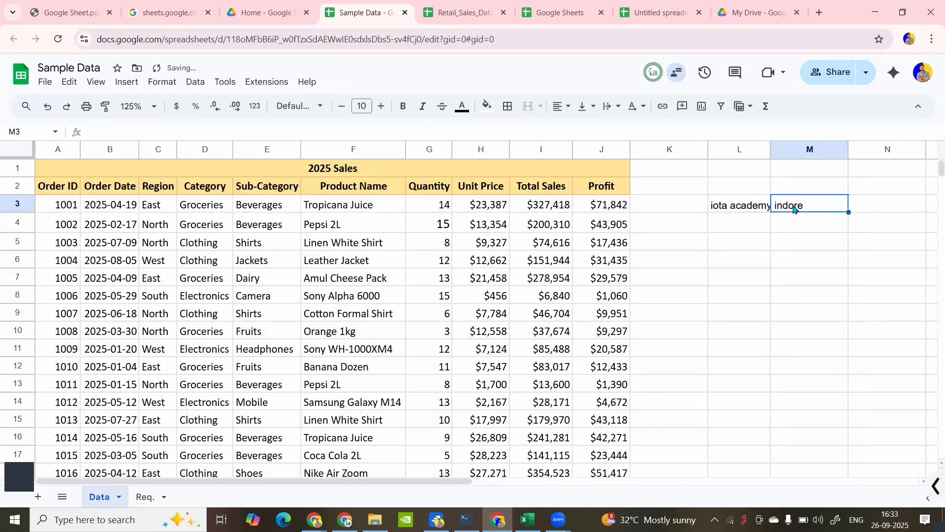
{"action": "left_click", "coordinate": [762, 206]}
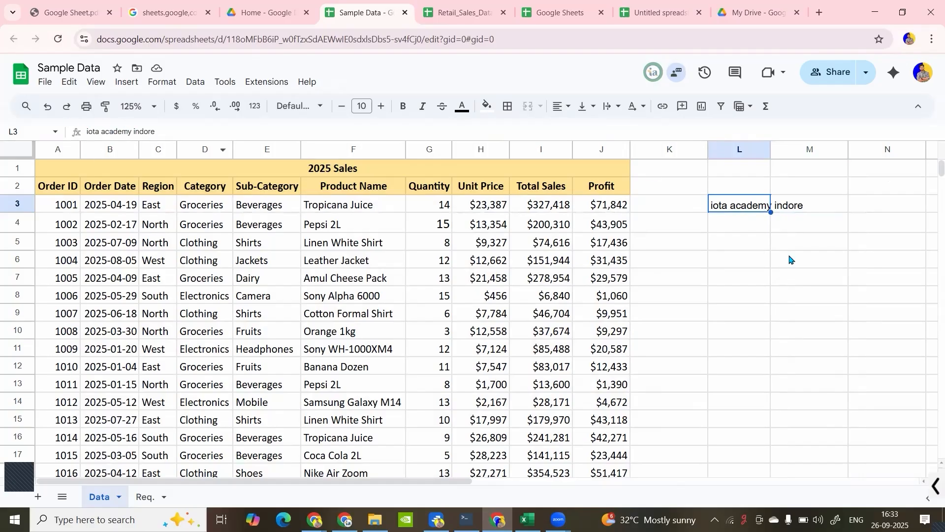
{"action": "left_click", "coordinate": [817, 215]}
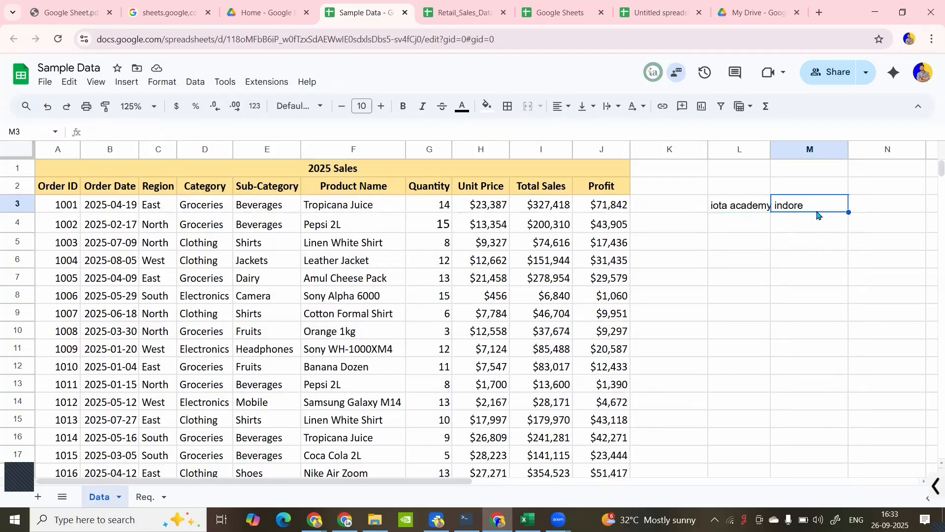
{"action": "left_click", "coordinate": [762, 207]}
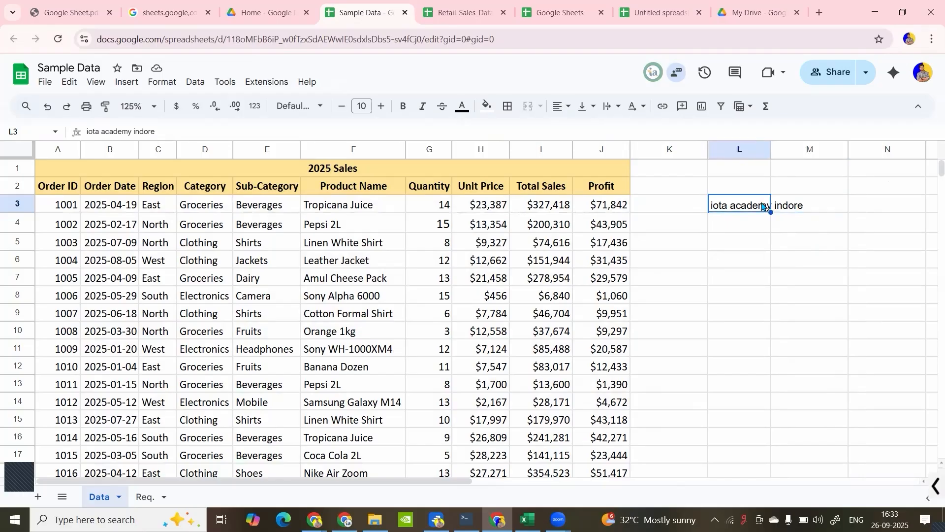
- Enter "hi" in cell M3, next to the overflowing text
{"action": "left_click", "coordinate": [796, 203]}
{"action": "type", "text": "hi"}
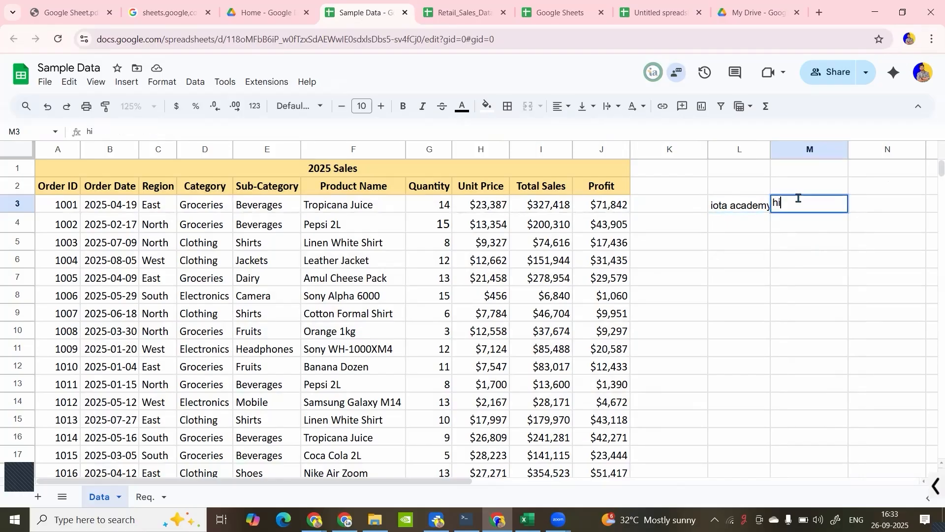
{"action": "key", "text": "Return"}
- Widen column L to fit the full text of L3, and narrow it again until the text is cut off
{"action": "left_click", "coordinate": [766, 226]}
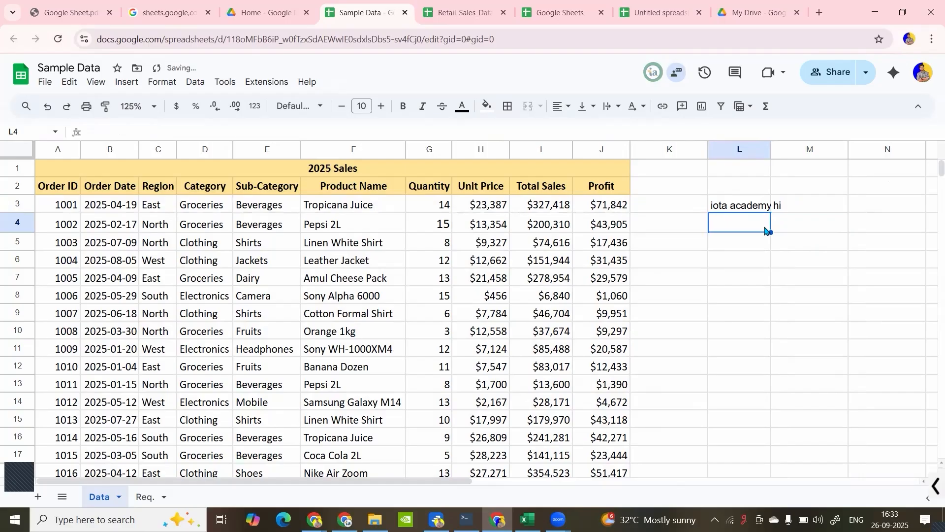
{"action": "left_click", "coordinate": [770, 199]}
{"action": "left_click_drag", "start_coordinate": [770, 148], "coordinate": [808, 150]}
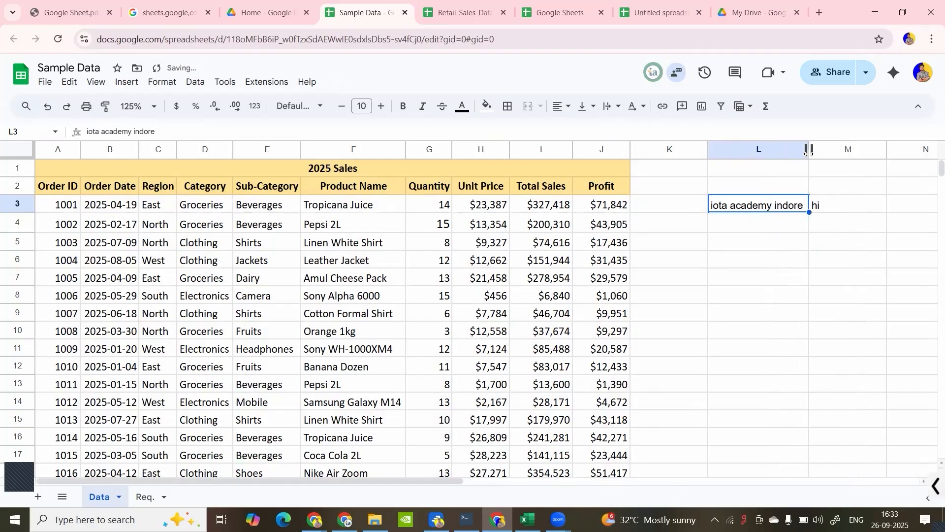
{"action": "left_click_drag", "start_coordinate": [806, 154], "coordinate": [764, 153]}
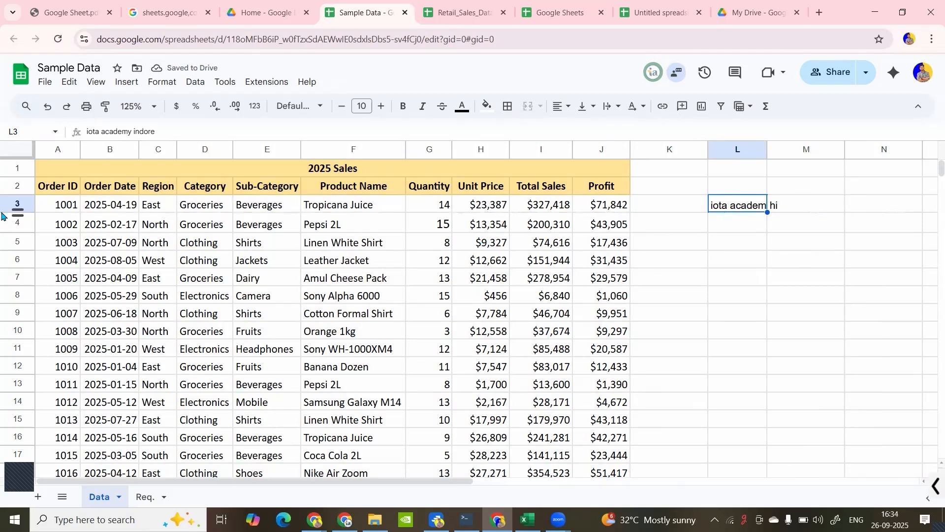
- Increase the height of row 3 and reduce it back to about its original height
{"action": "left_click", "coordinate": [19, 209]}
{"action": "left_click_drag", "start_coordinate": [18, 210], "coordinate": [18, 225]}
{"action": "left_click", "coordinate": [761, 274]}
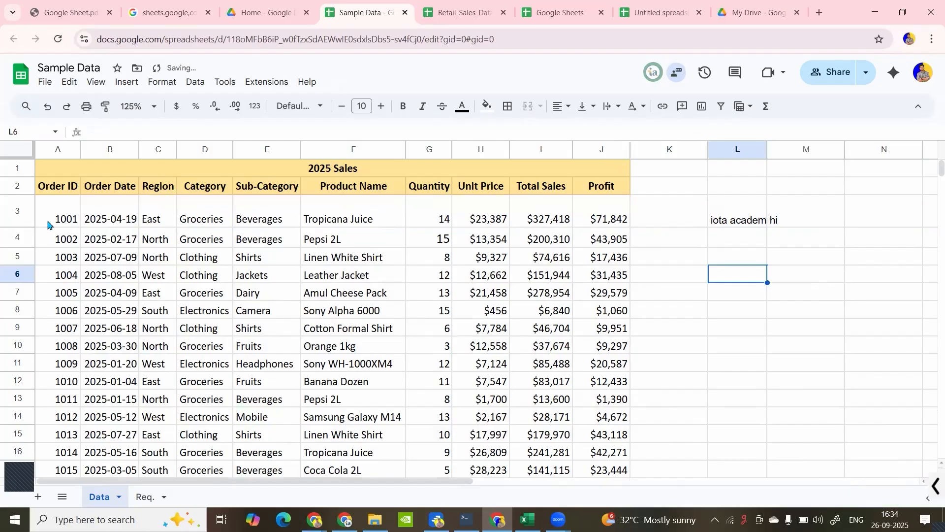
{"action": "left_click_drag", "start_coordinate": [19, 225], "coordinate": [20, 213]}
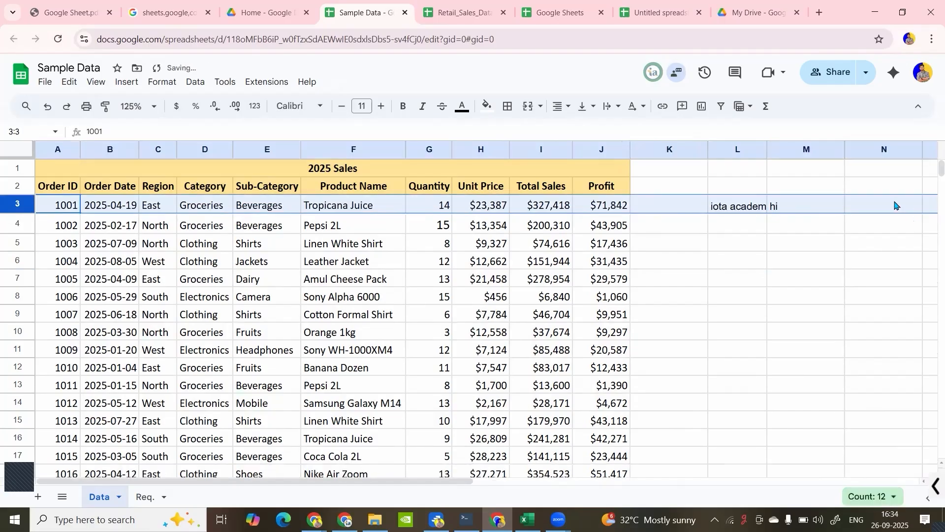
- Try to add a second line reading "DA" below the existing text in cell L3
{"action": "double_click", "coordinate": [756, 203]}
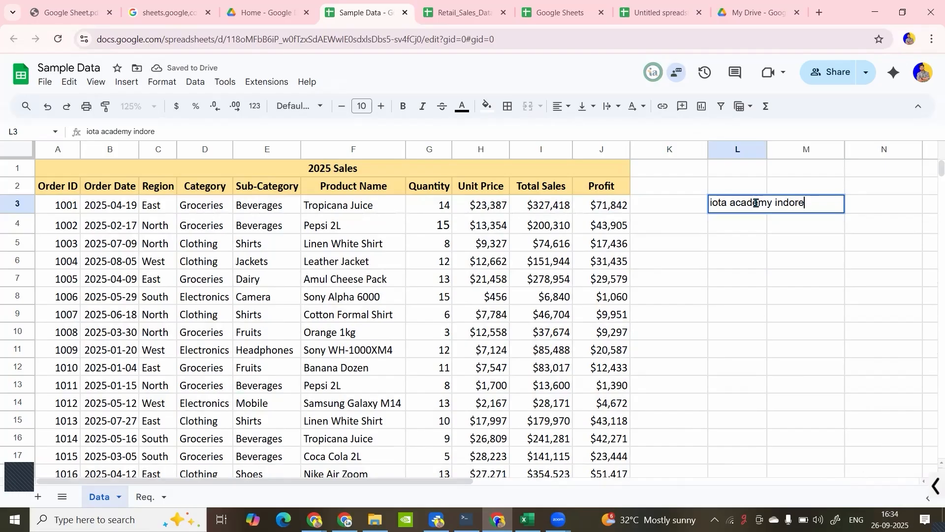
{"action": "key", "text": "Return"}
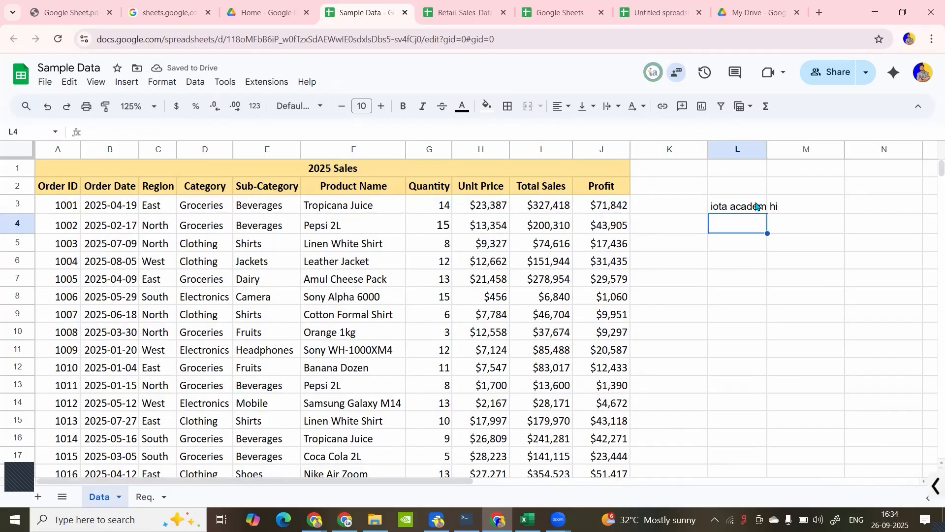
{"action": "left_click", "coordinate": [757, 205]}
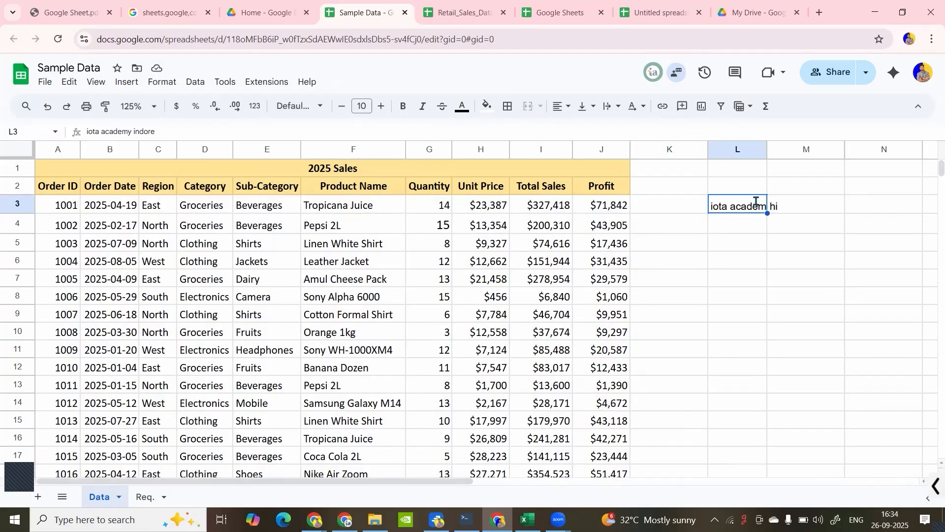
{"action": "double_click", "coordinate": [756, 201]}
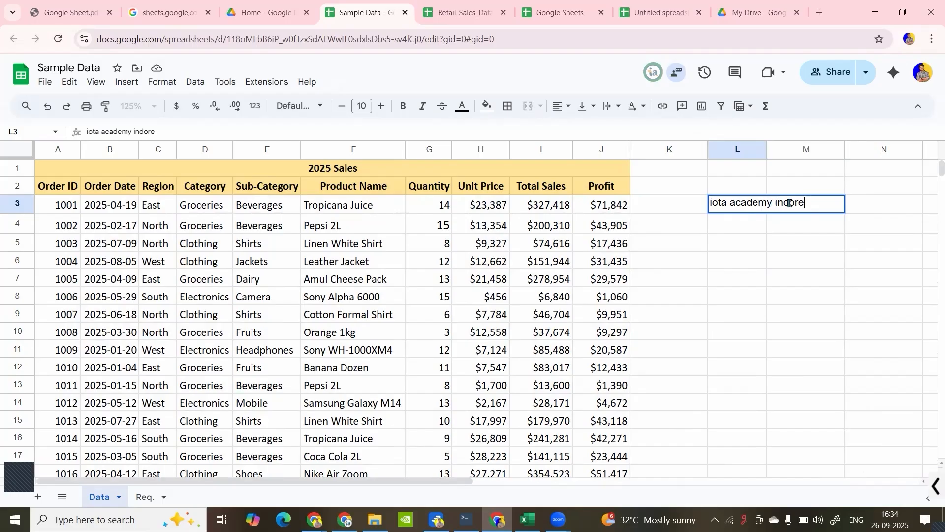
{"action": "key", "text": "alt+Return"}
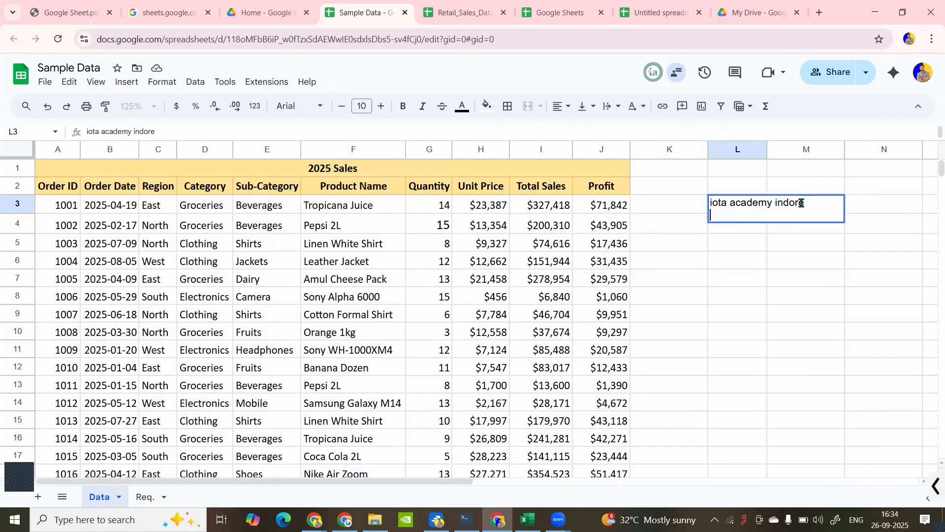
{"action": "type", "text": "DA"}
{"action": "key", "text": "Return"}
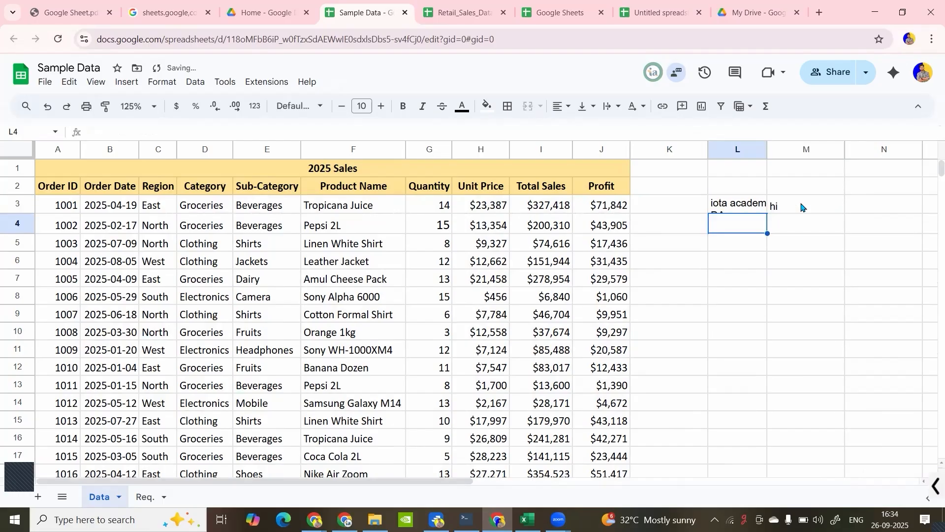
{"action": "left_click", "coordinate": [742, 207]}
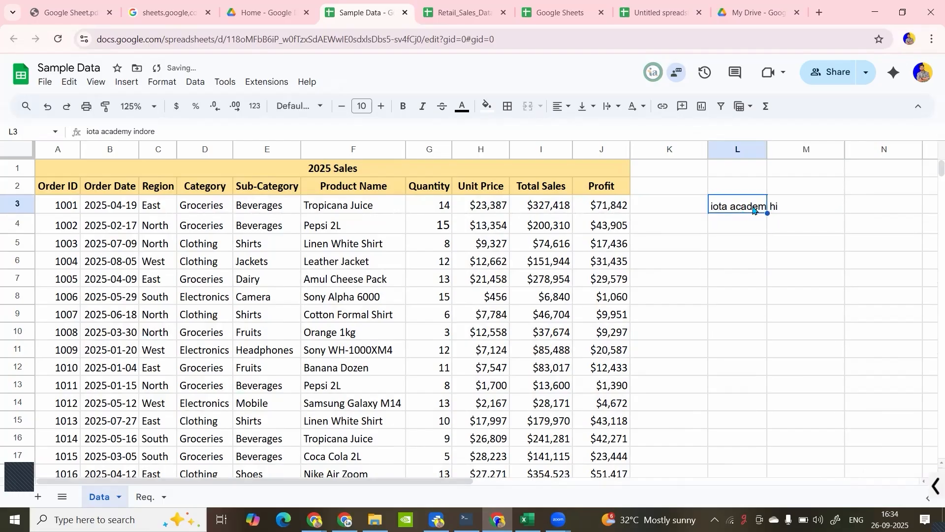
- Wrap the text in cell L3 and fit the height of row 3 to the wrapped lines
{"action": "left_click", "coordinate": [617, 107]}
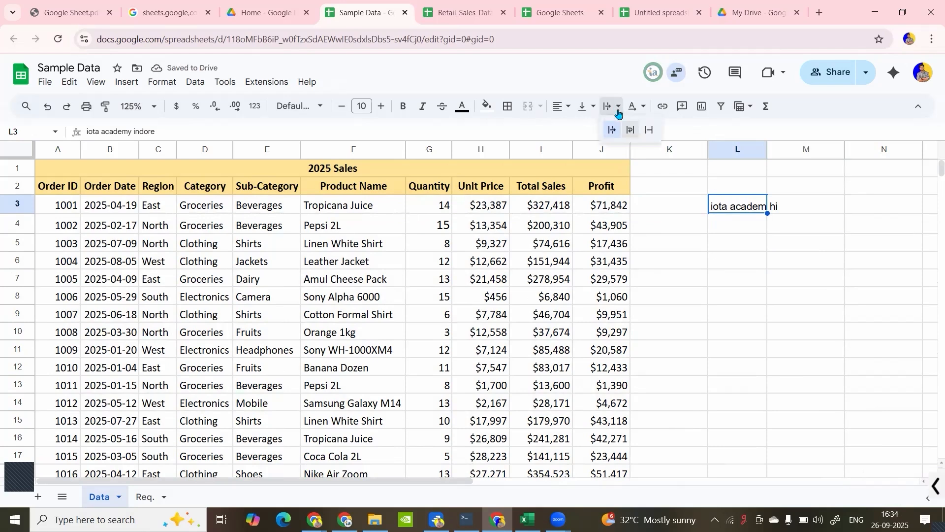
{"action": "left_click", "coordinate": [633, 131]}
{"action": "left_click", "coordinate": [729, 226]}
{"action": "left_click", "coordinate": [730, 204]}
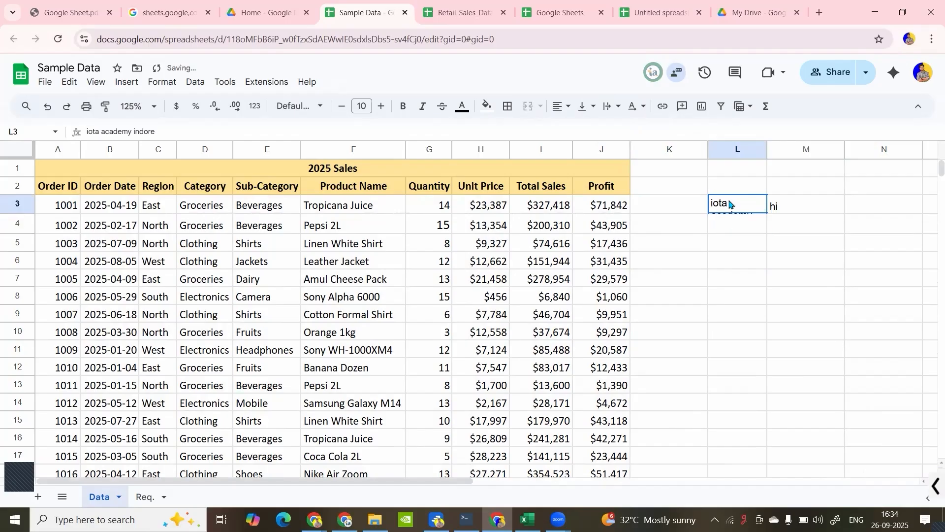
{"action": "double_click", "coordinate": [17, 213]}
{"action": "left_click", "coordinate": [768, 244]}
{"action": "left_click", "coordinate": [756, 232]}
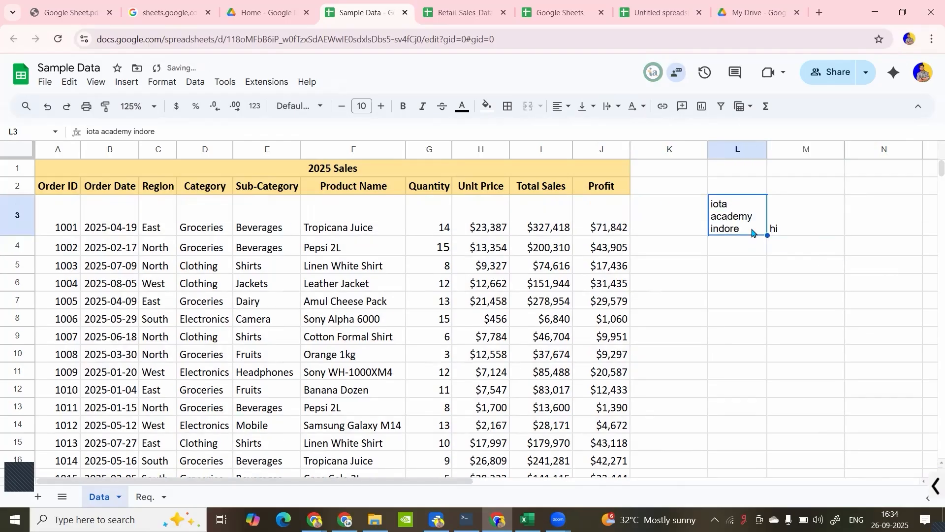
- Set the text wrapping of cell L3 to clip, compare it with wrap once more, and leave it on clip
{"action": "left_click", "coordinate": [609, 107]}
{"action": "left_click", "coordinate": [649, 129]}
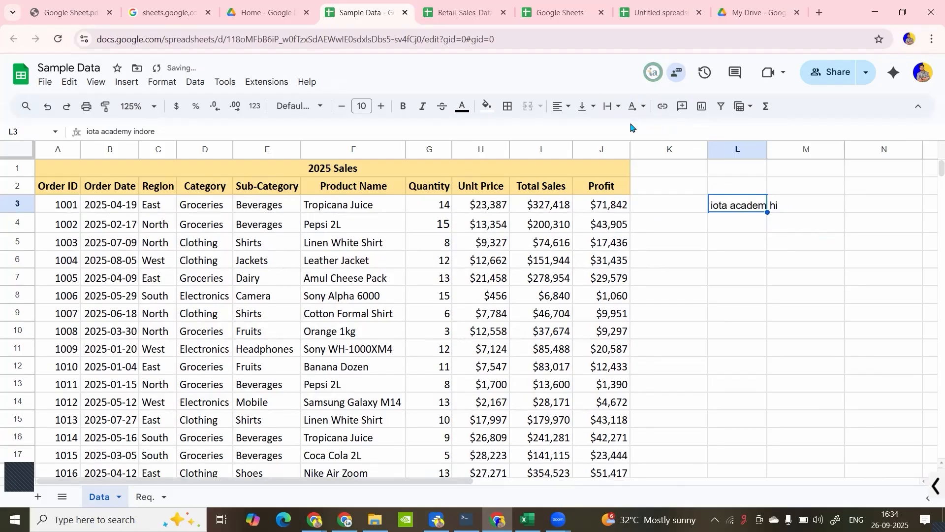
{"action": "left_click", "coordinate": [616, 109]}
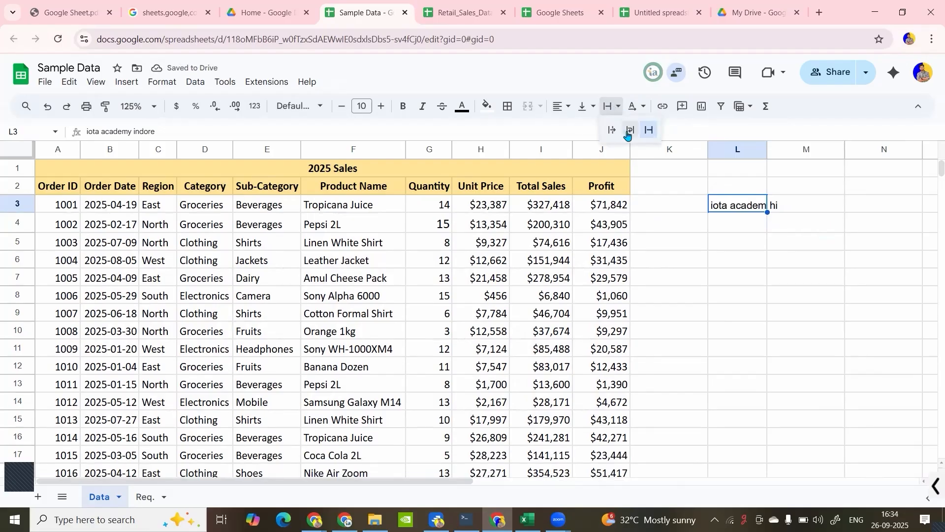
{"action": "left_click", "coordinate": [628, 130]}
{"action": "left_click", "coordinate": [744, 266]}
{"action": "left_click", "coordinate": [612, 107]}
{"action": "left_click", "coordinate": [649, 130]}
{"action": "left_click", "coordinate": [745, 224]}
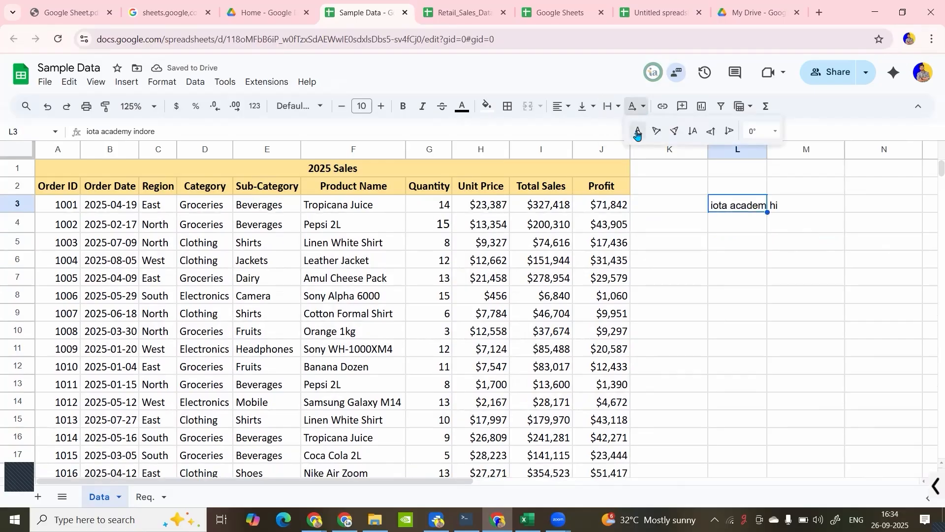
- Tilt the text in cell L3 up, tilt it down at -45°, and reset its rotation to none
{"action": "left_click", "coordinate": [638, 106]}
{"action": "left_click", "coordinate": [652, 133]}
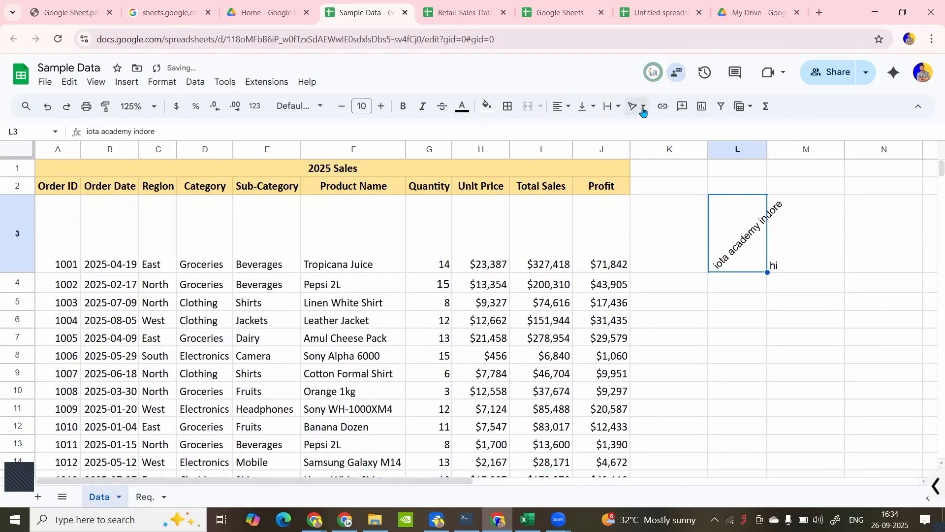
{"action": "left_click", "coordinate": [639, 106]}
{"action": "left_click", "coordinate": [673, 130]}
{"action": "left_click", "coordinate": [639, 107]}
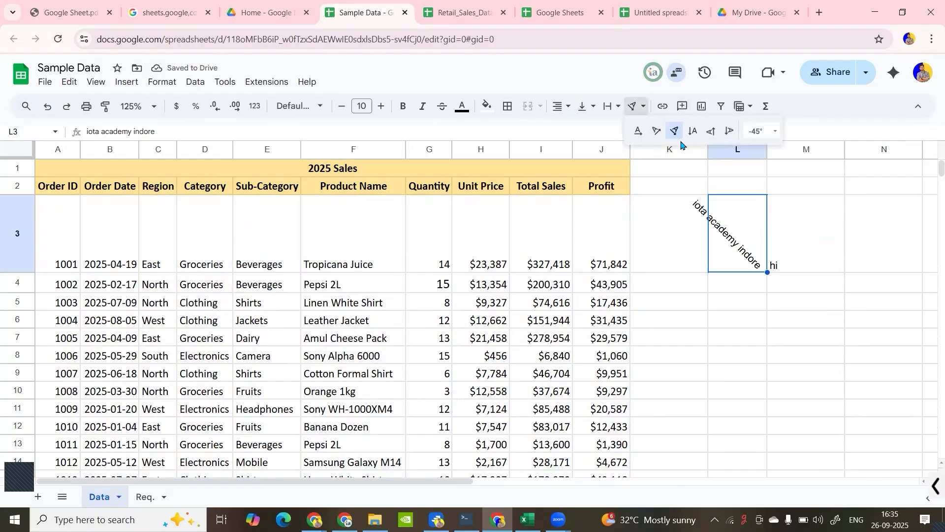
{"action": "left_click", "coordinate": [637, 129]}
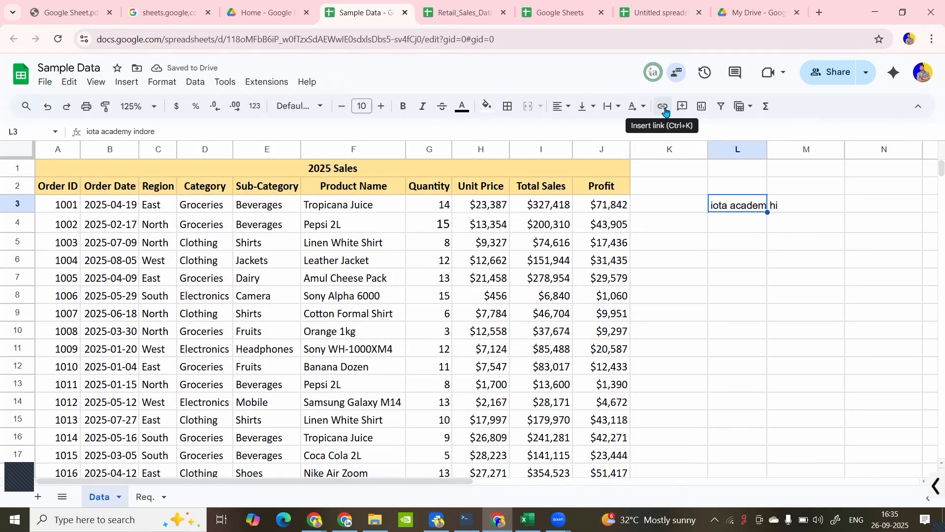
{"action": "left_click", "coordinate": [737, 248]}
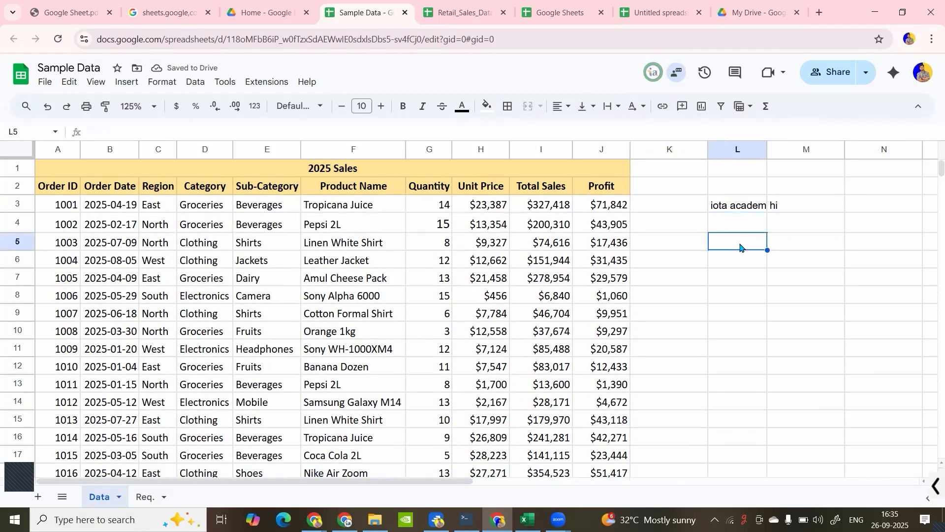